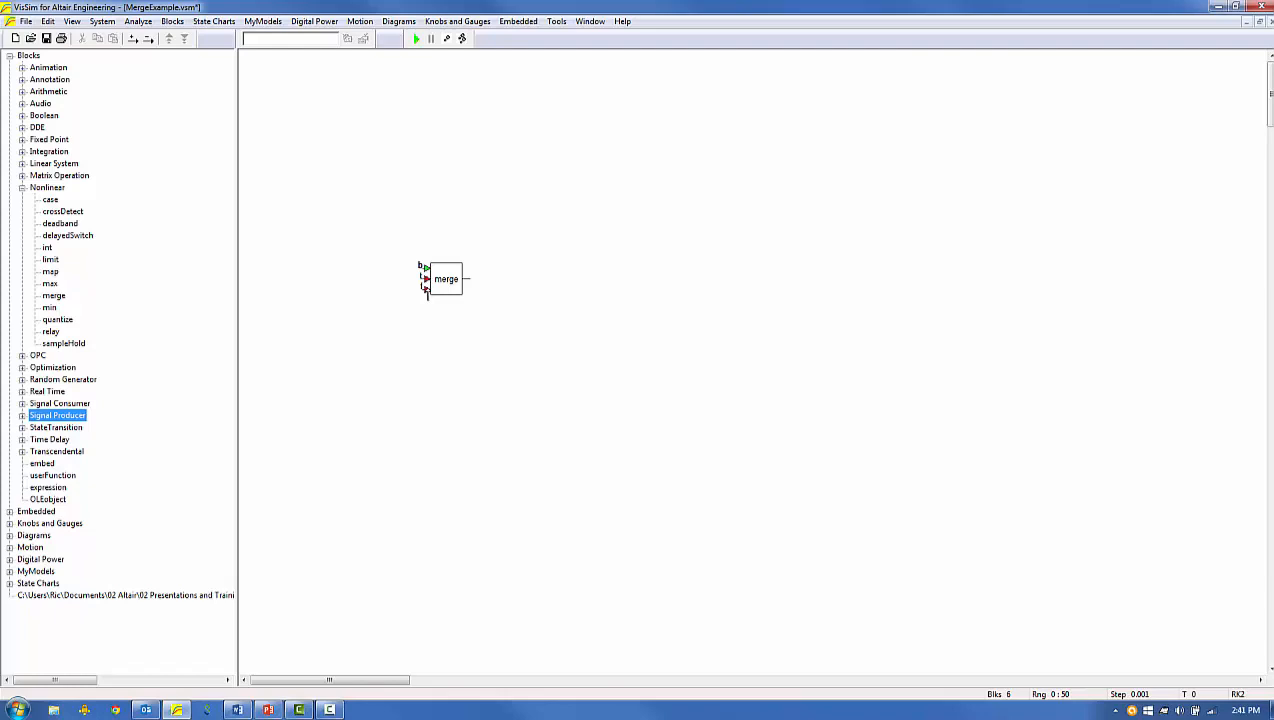
# Feed the merge block's three inputs with a button and two const blocks, and switch the button on.
pyautogui.click(22, 415)
pyautogui.moveTo(54, 427); pyautogui.dragTo(388, 278)
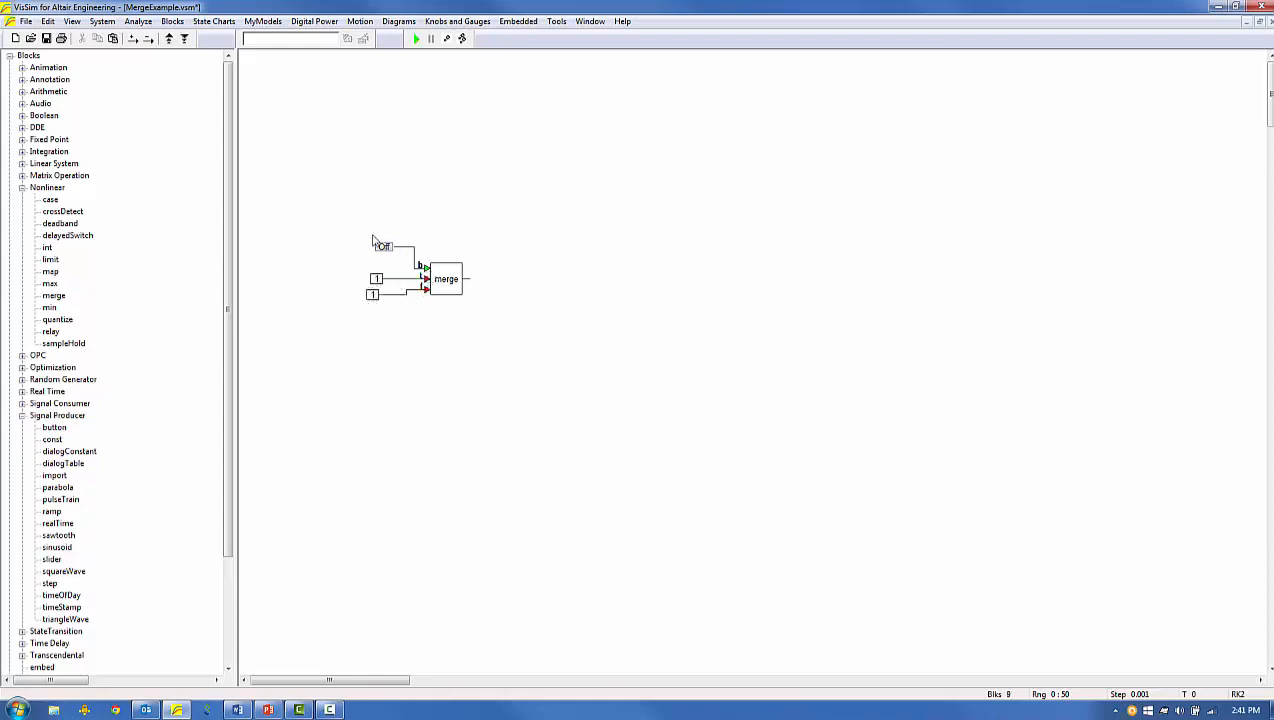
pyautogui.click(380, 245)
# Set the const on the merge block's true input to "TRUE INPUT" and the one on its false input to 99.2.
pyautogui.doubleClick(377, 279)
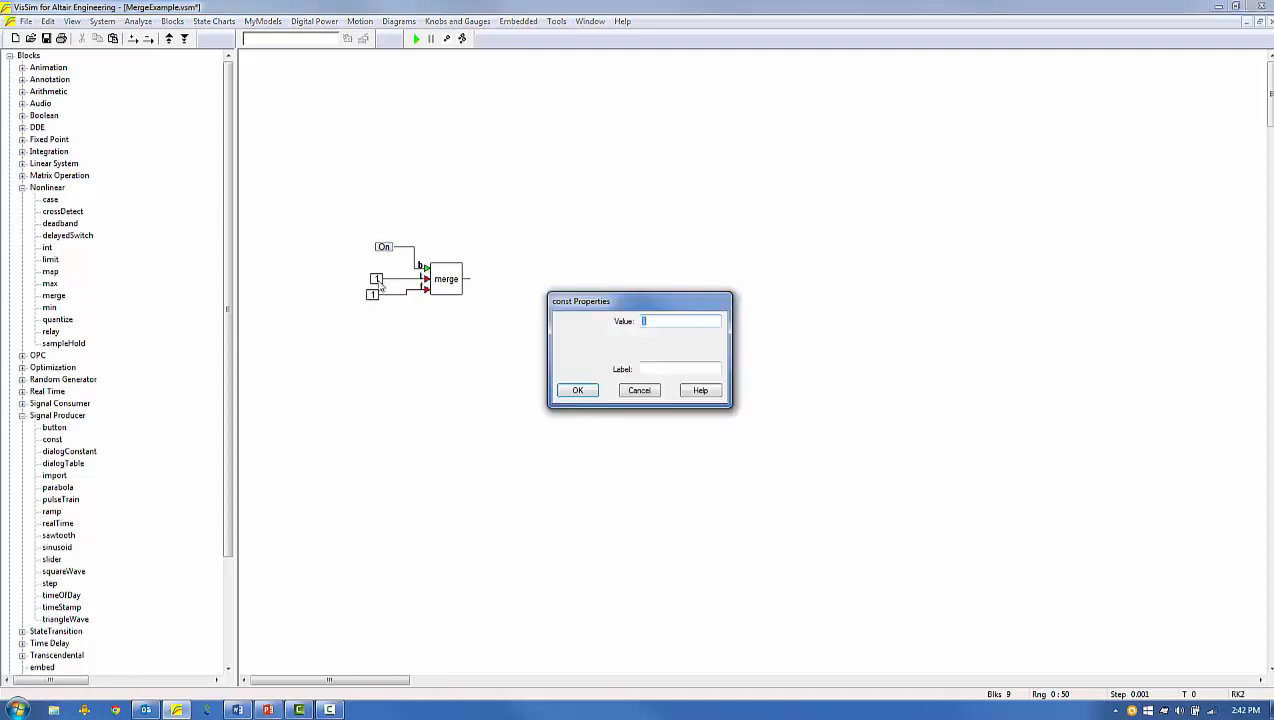
pyautogui.write('"TRUE INPUT"')
pyautogui.press('Return')
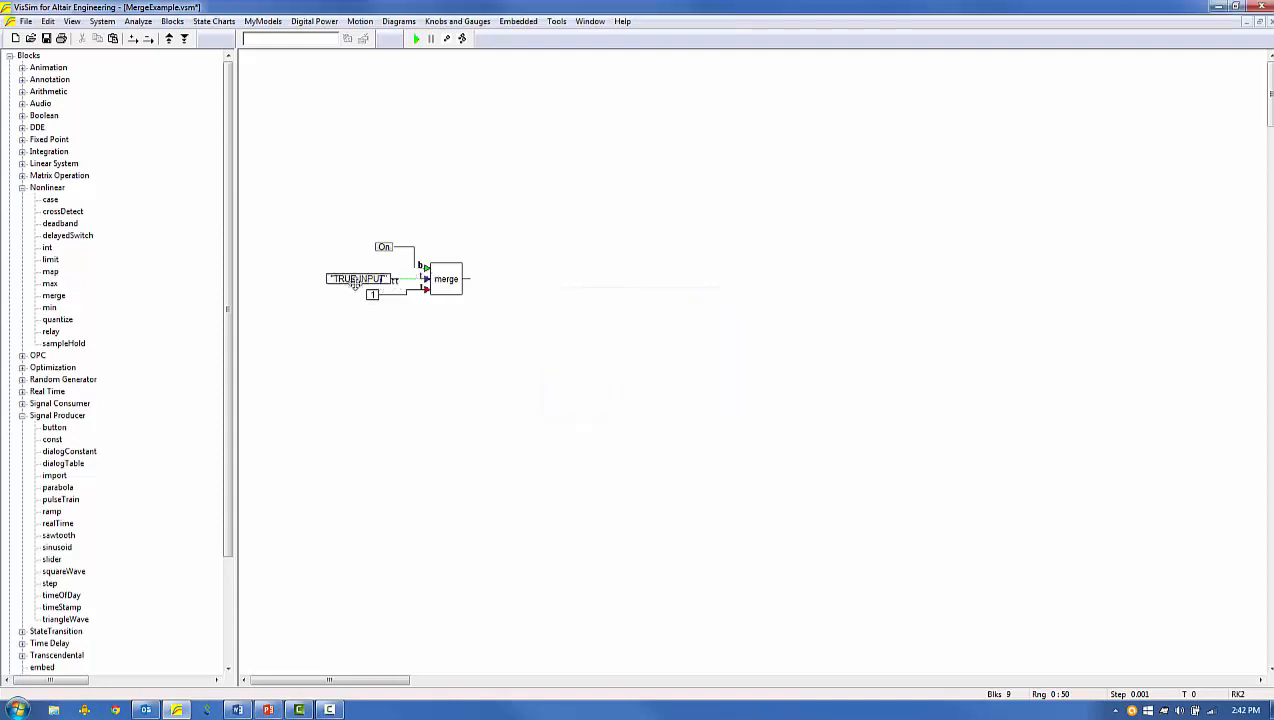
pyautogui.doubleClick(373, 295)
pyautogui.write('99.2')
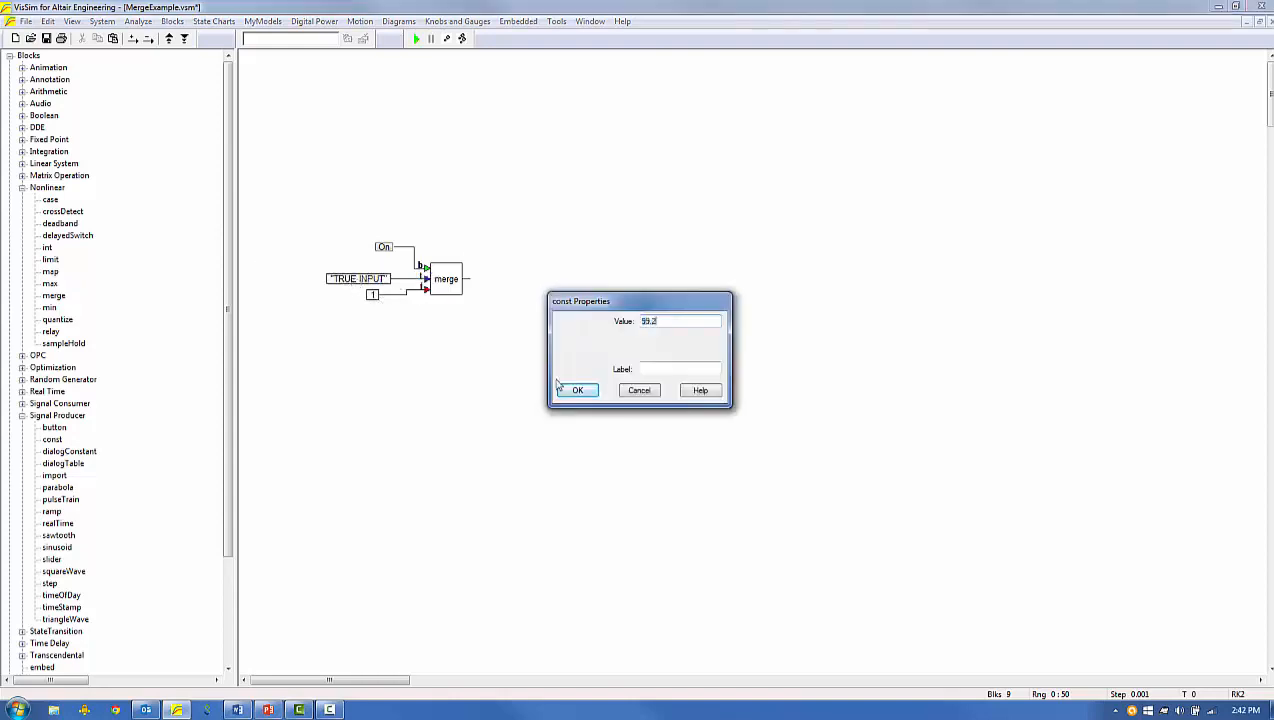
pyautogui.click(572, 390)
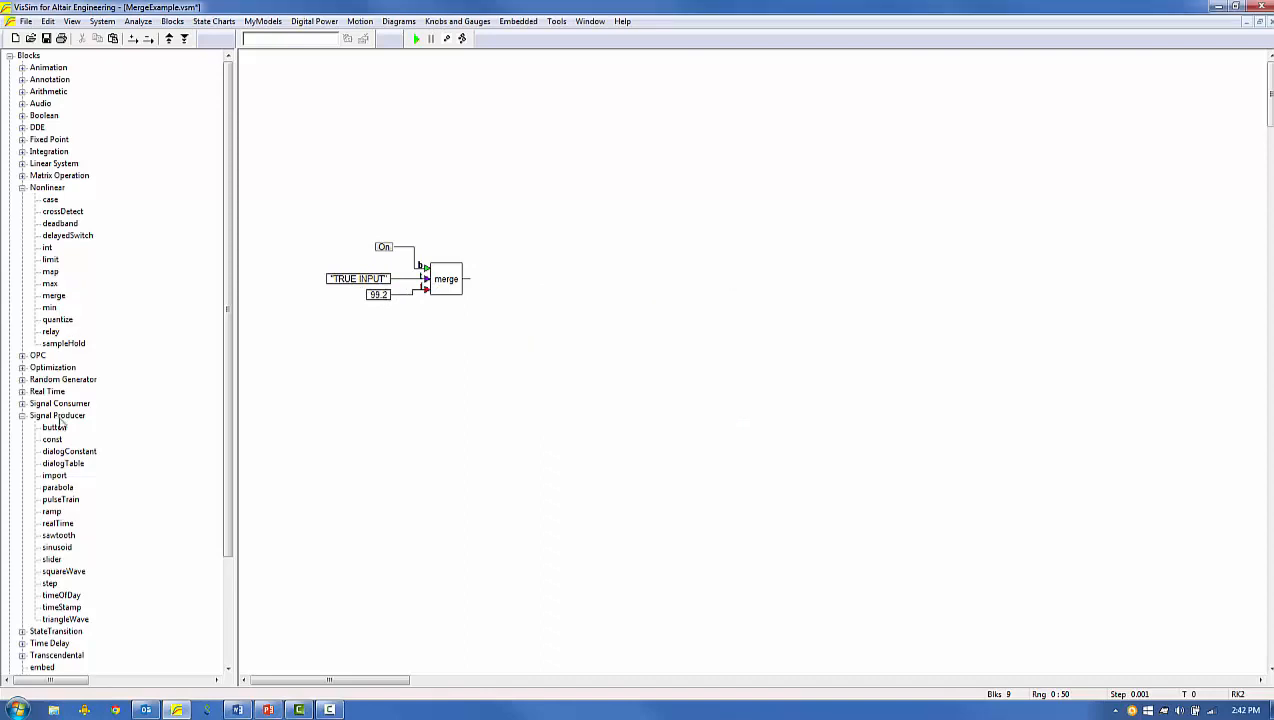
# Add a display block and connect it to the merge block's output.
pyautogui.click(22, 403)
pyautogui.moveTo(66, 415); pyautogui.dragTo(499, 278)
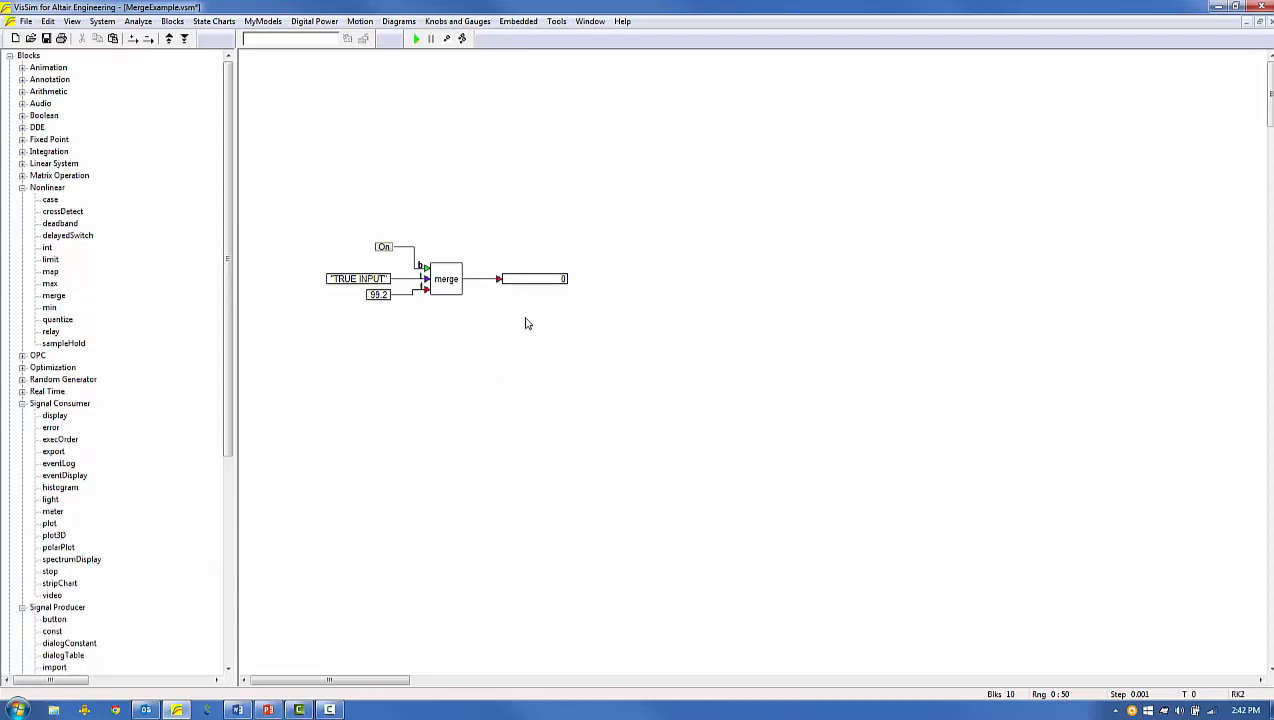
# Check the simulation range settings, then run the merge model and toggle its button off during the run.
pyautogui.click(102, 21)
pyautogui.click(138, 114)
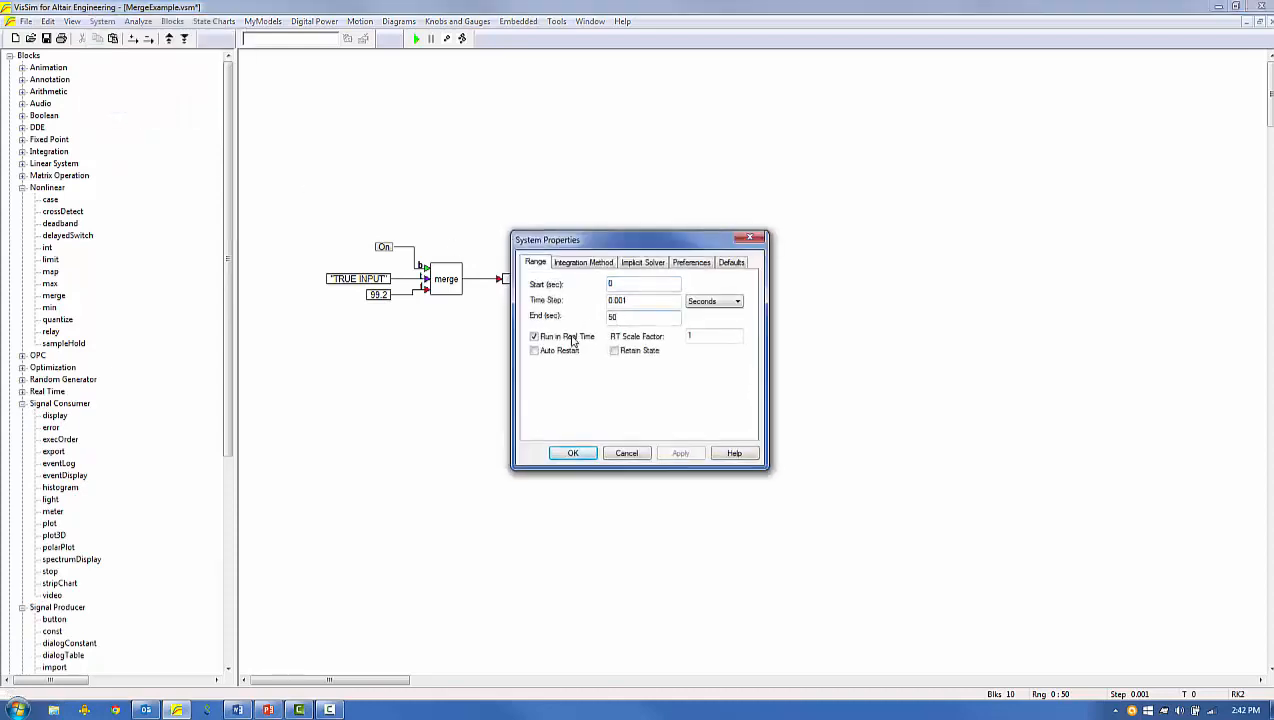
pyautogui.click(573, 453)
pyautogui.click(416, 38)
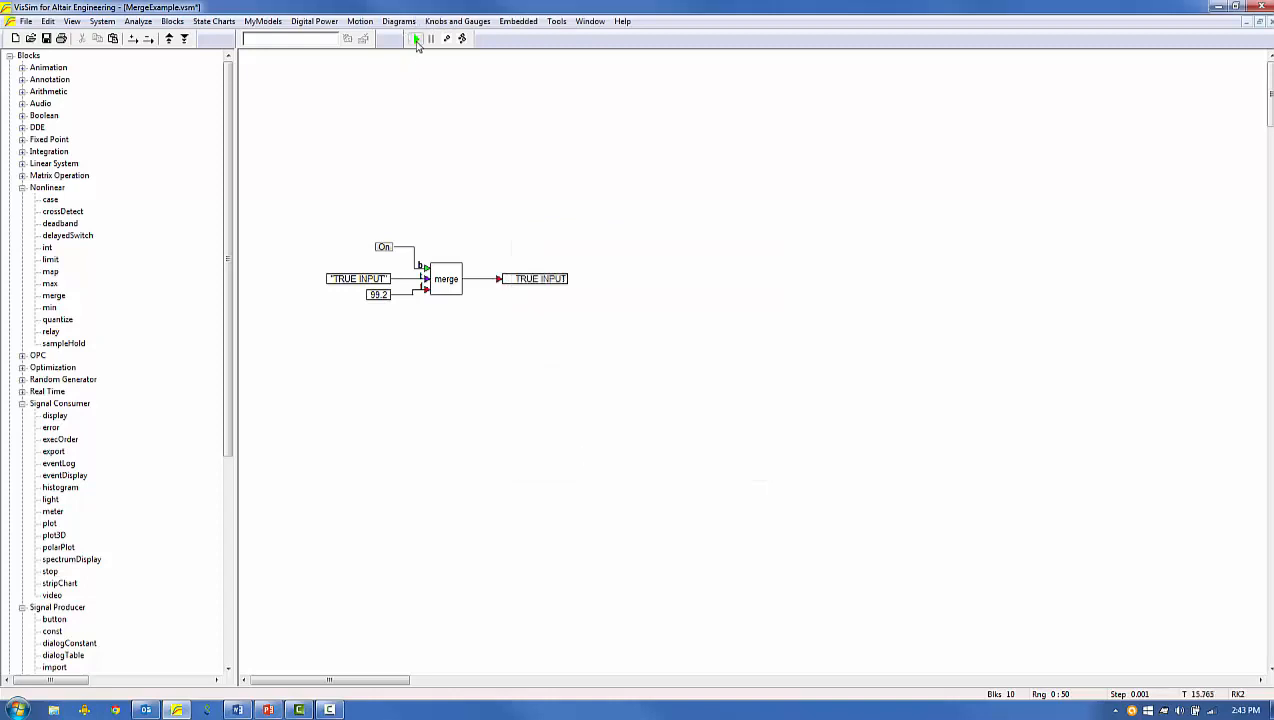
pyautogui.click(416, 38)
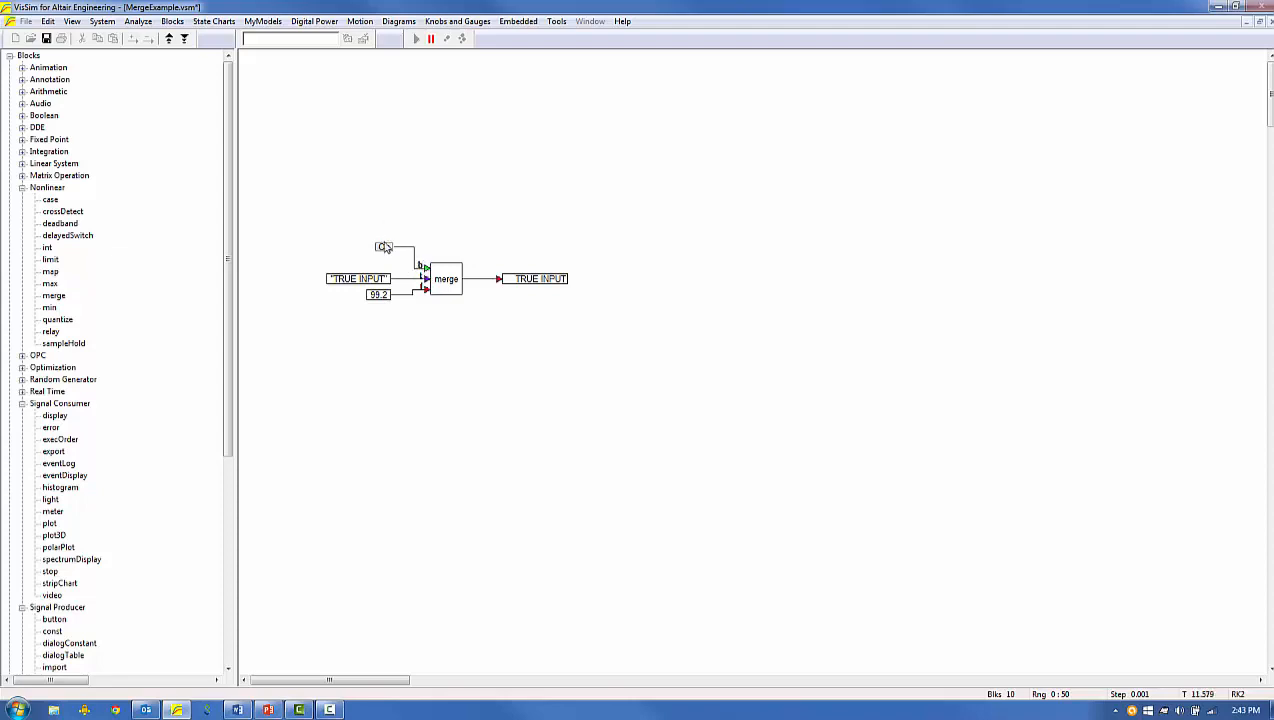
pyautogui.click(386, 248)
pyautogui.moveTo(424, 270)
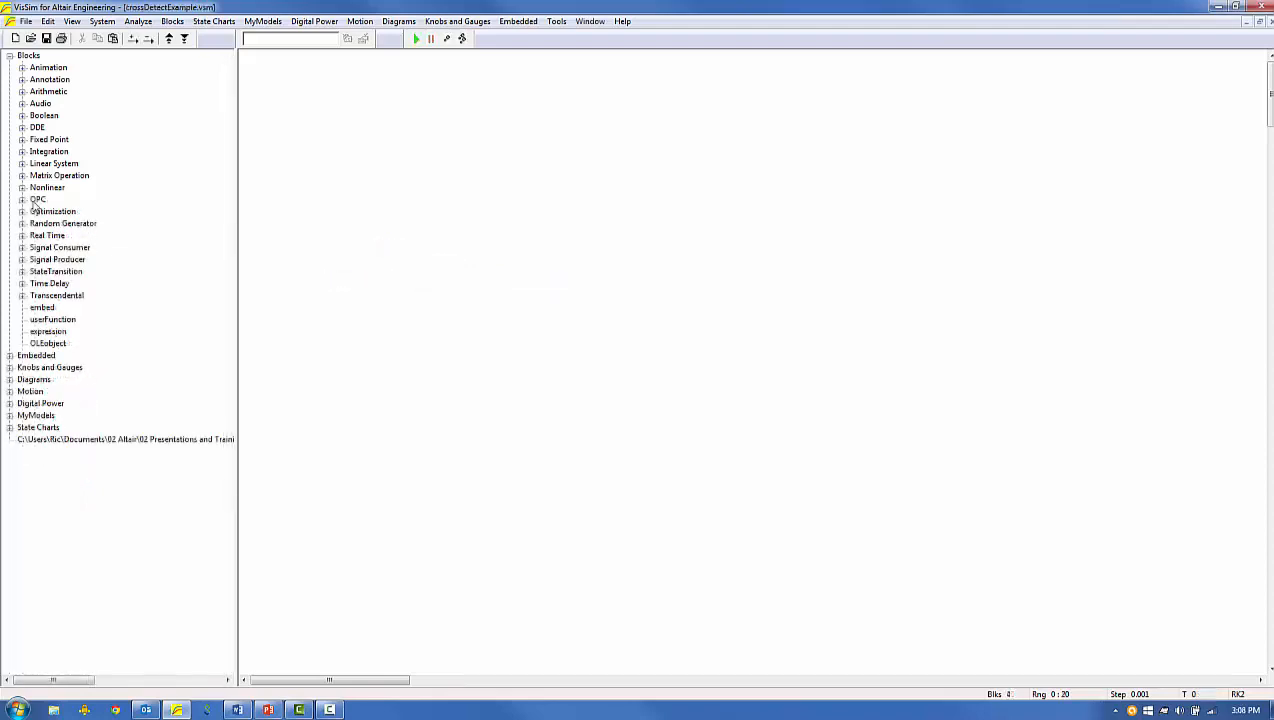
# Place a crossDetect block and a sinusoid block with their existing properties, and wire the sinusoid into the crossDetect input.
pyautogui.click(22, 188)
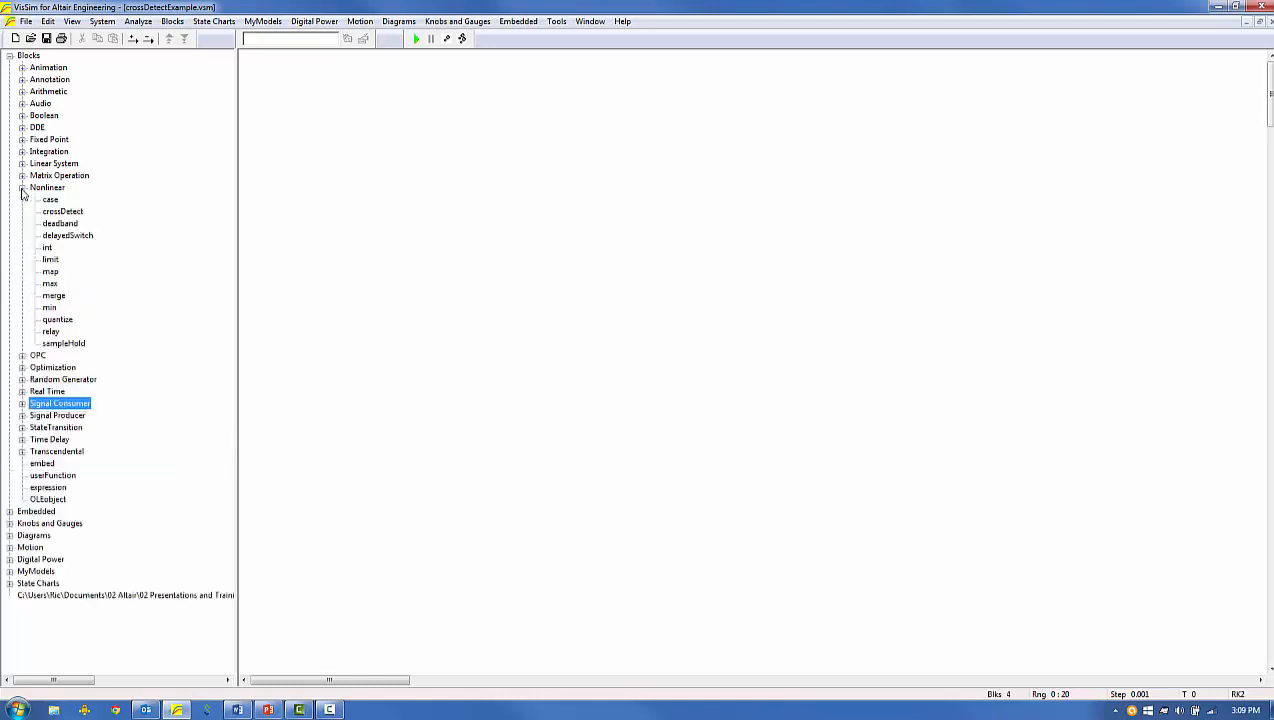
pyautogui.moveTo(58, 214); pyautogui.dragTo(409, 193)
pyautogui.click(22, 416)
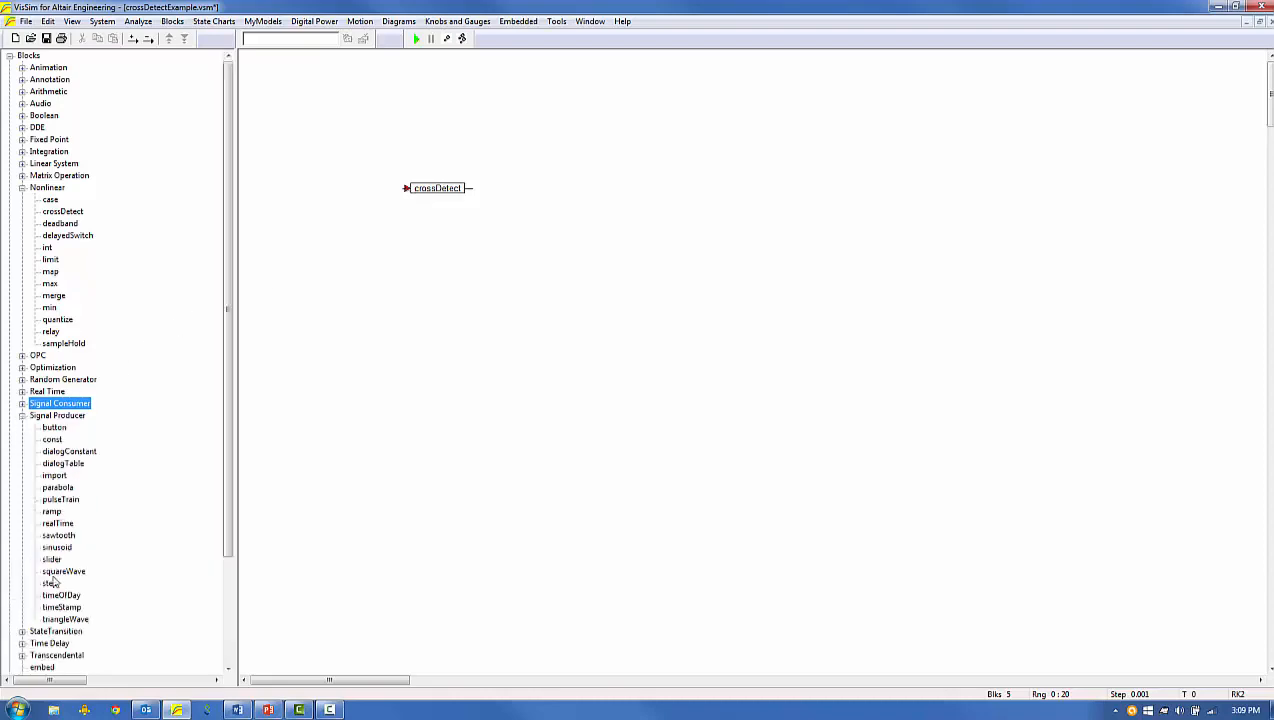
pyautogui.moveTo(56, 547); pyautogui.dragTo(282, 340)
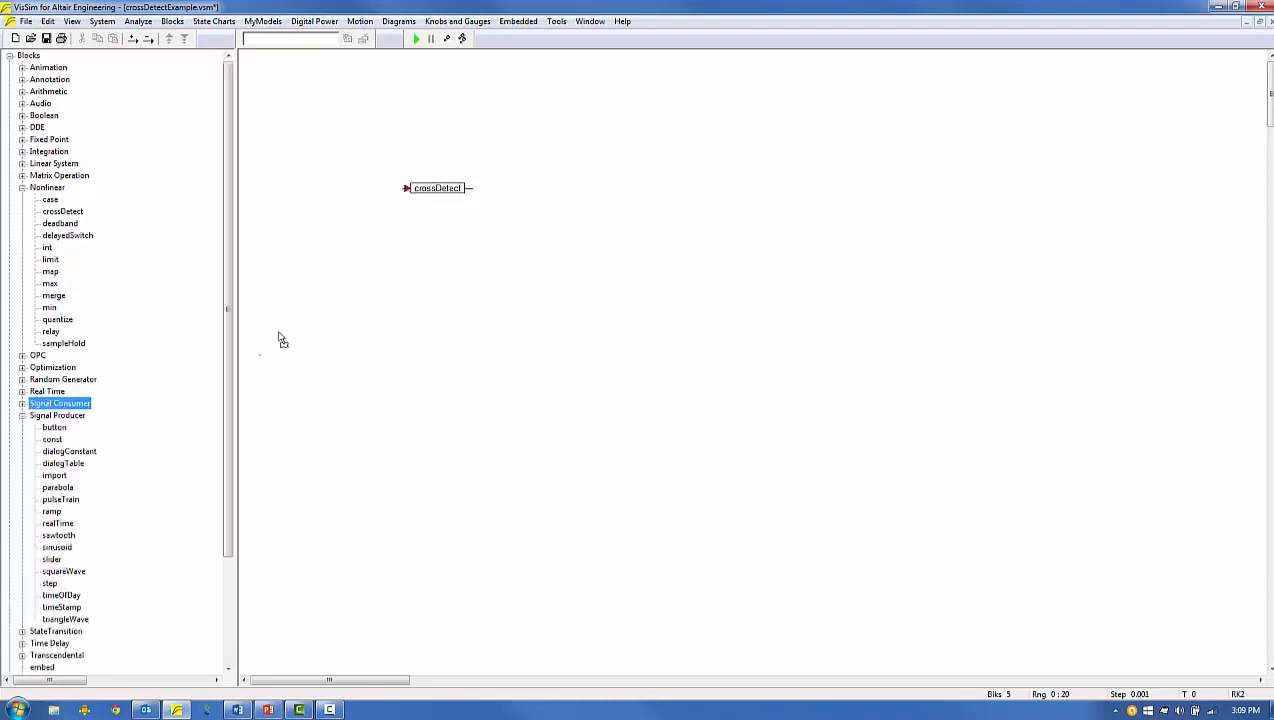
pyautogui.click(326, 193)
pyautogui.doubleClick(331, 193)
pyautogui.click(590, 394)
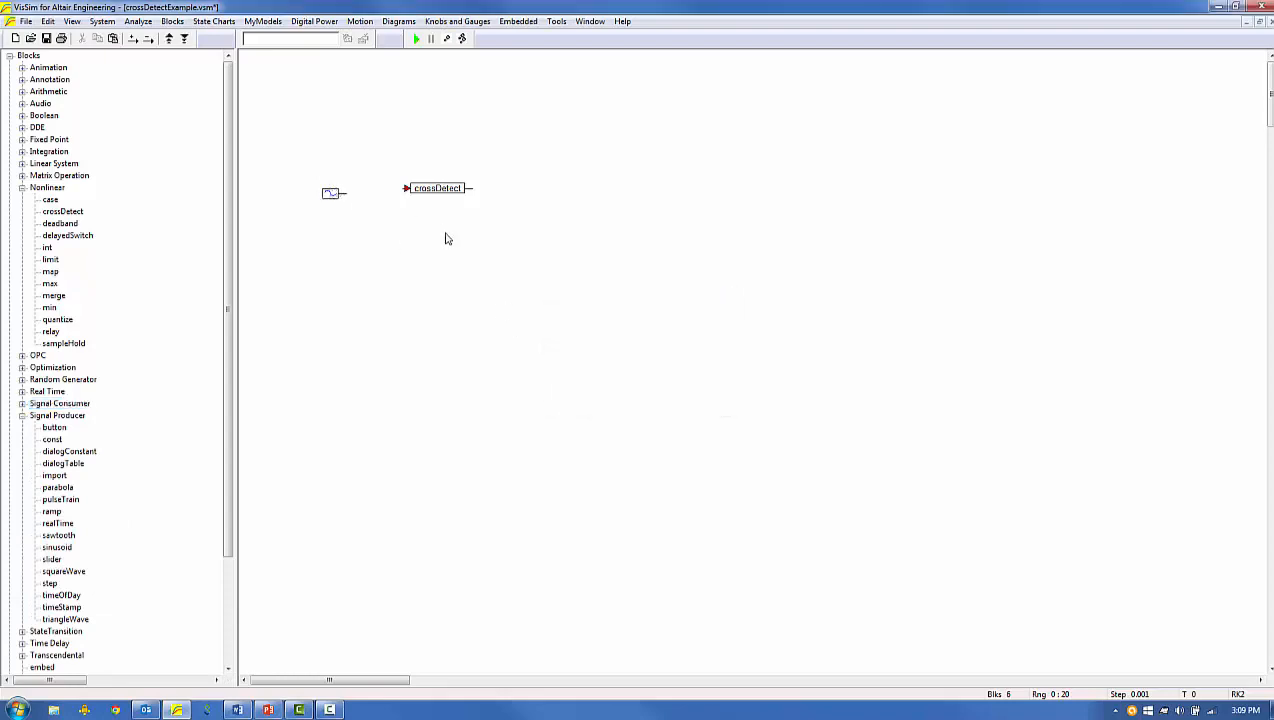
pyautogui.moveTo(345, 193); pyautogui.dragTo(418, 191)
pyautogui.doubleClick(425, 189)
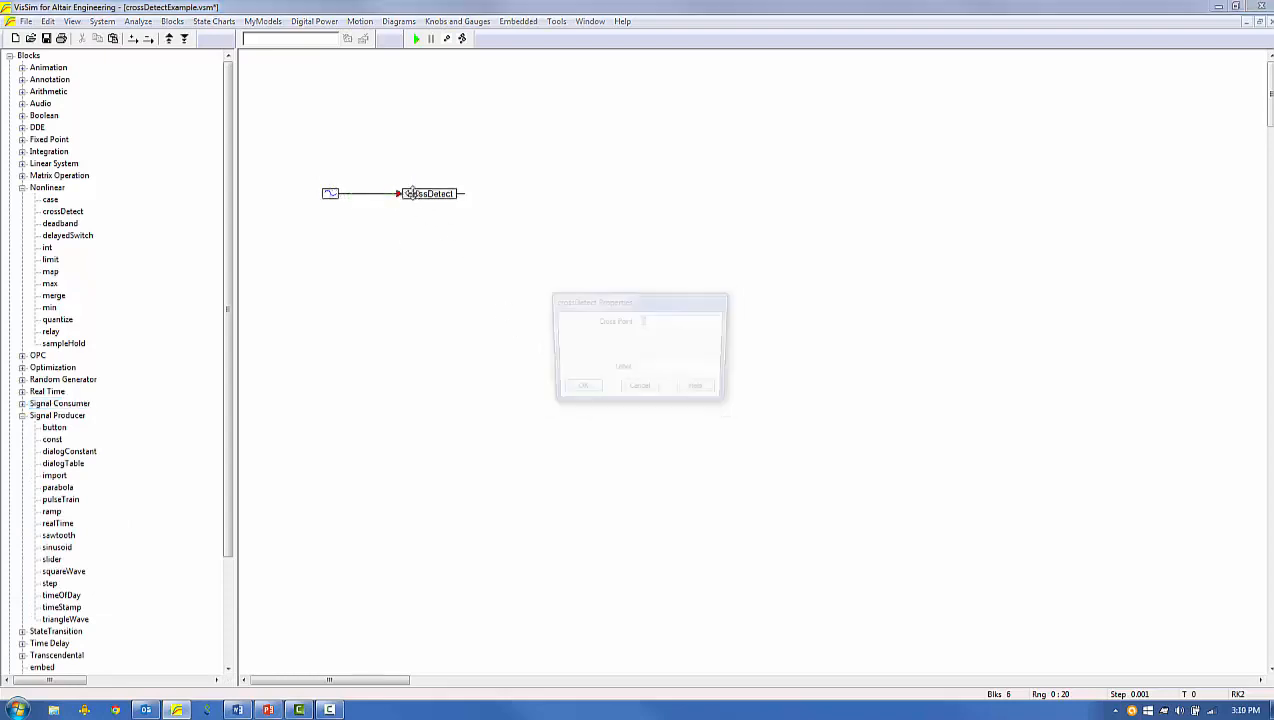
pyautogui.click(577, 390)
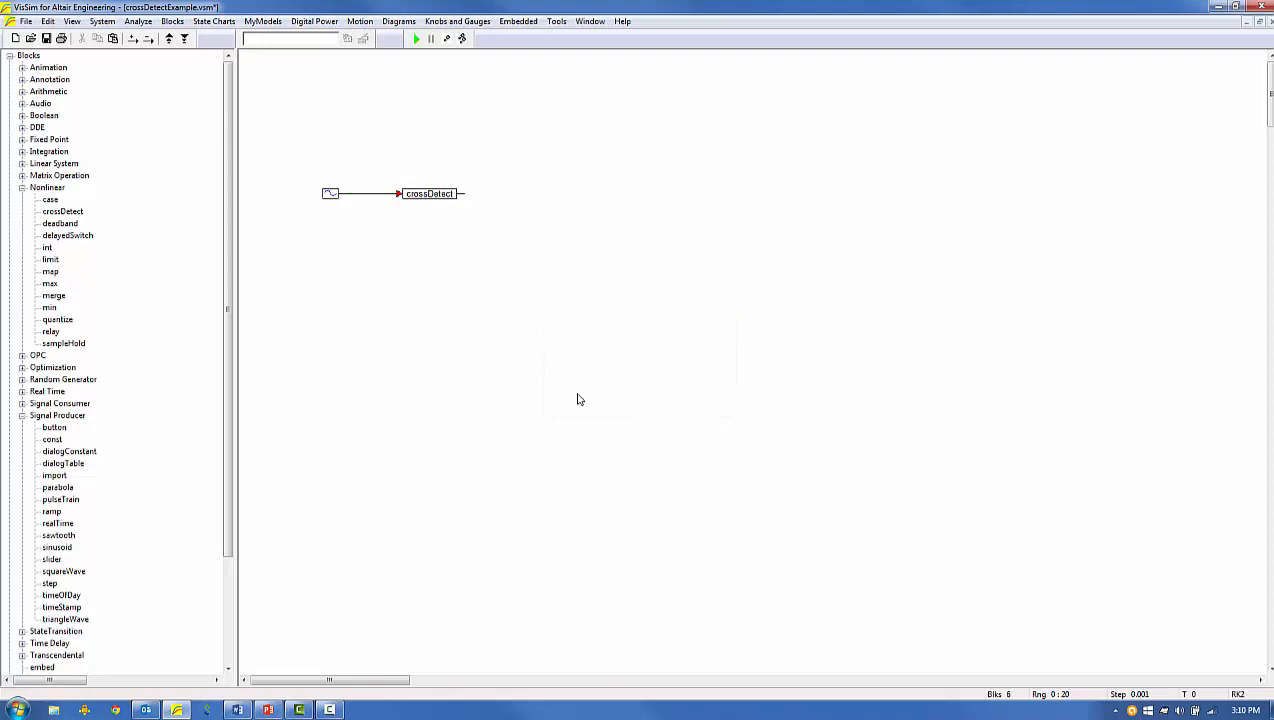
# Add an enlarged plot block and wire the sinusoid to its first input and the crossDetect output to its second.
pyautogui.moveTo(428, 193); pyautogui.dragTo(420, 225)
pyautogui.doubleClick(33, 408)
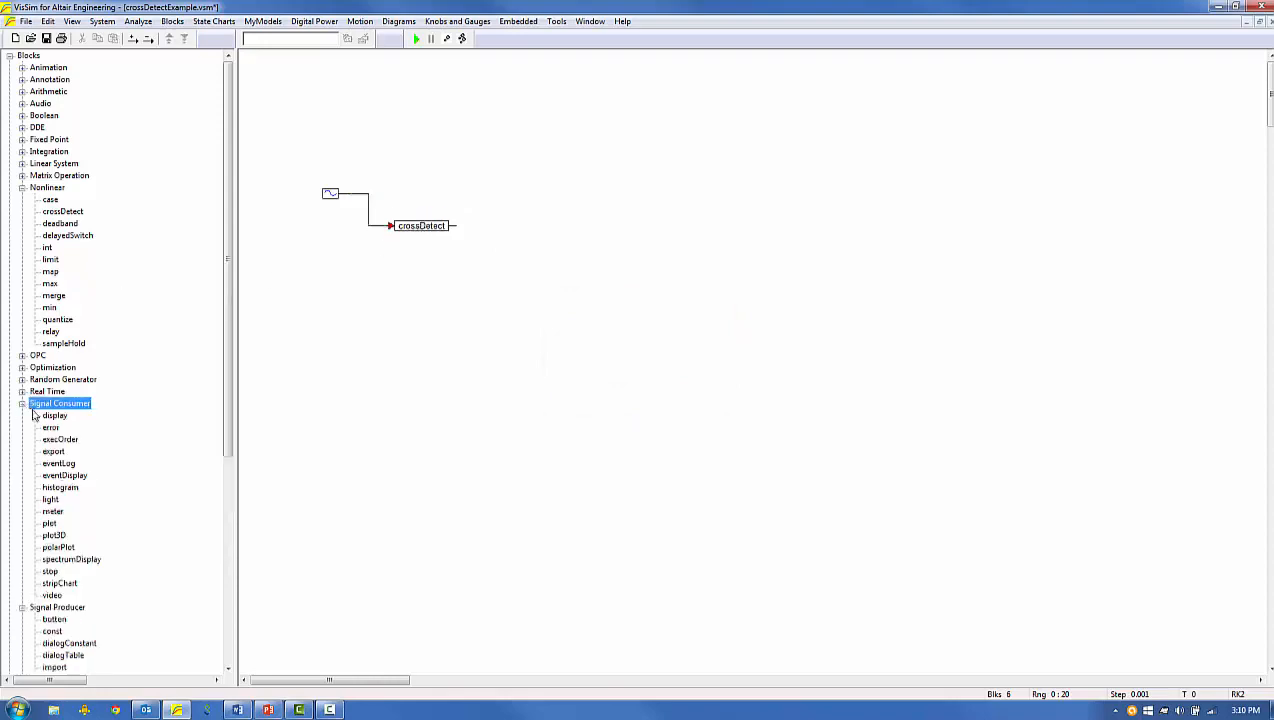
pyautogui.moveTo(50, 523)
pyautogui.mouseDown()
pyautogui.moveTo(507, 193)
pyautogui.moveTo(350, 193)
pyautogui.mouseUp()
pyautogui.moveTo(634, 291); pyautogui.dragTo(813, 397)
pyautogui.moveTo(645, 341); pyautogui.dragTo(637, 336)
pyautogui.moveTo(416, 227); pyautogui.dragTo(420, 222)
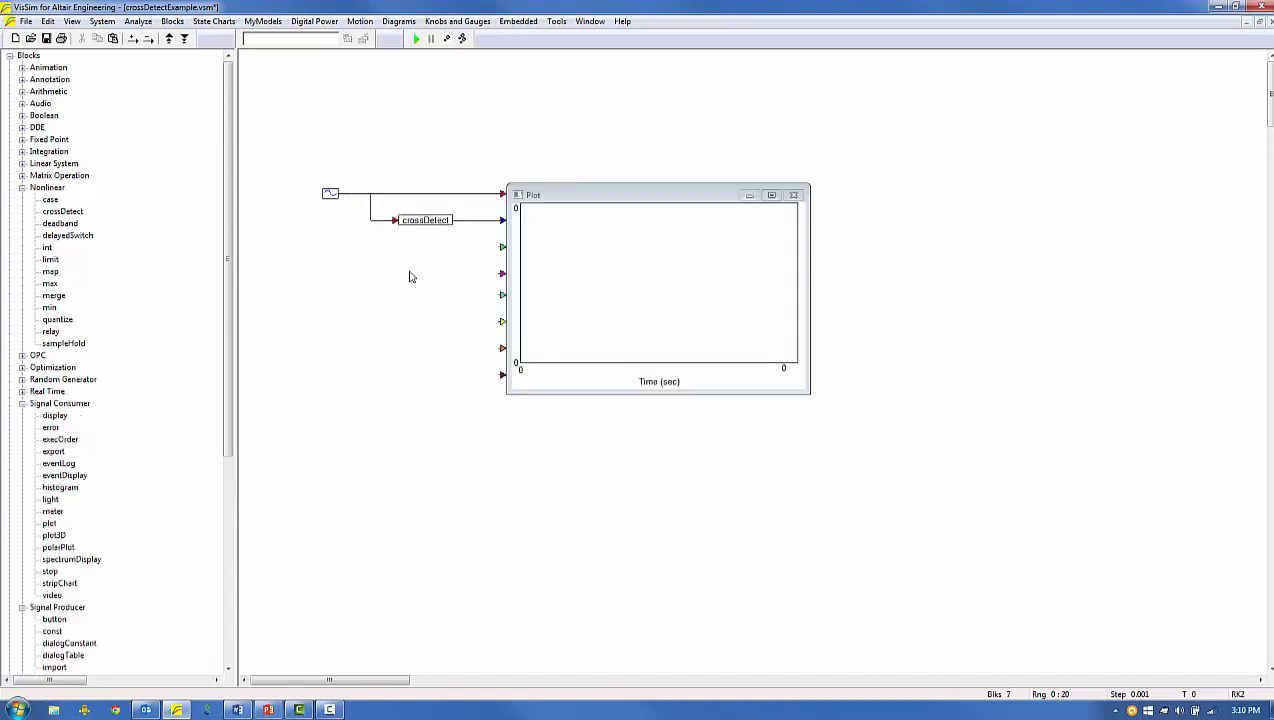
# Check the simulation range settings and run the crossDetect model to plot both signals.
pyautogui.click(102, 21)
pyautogui.click(140, 108)
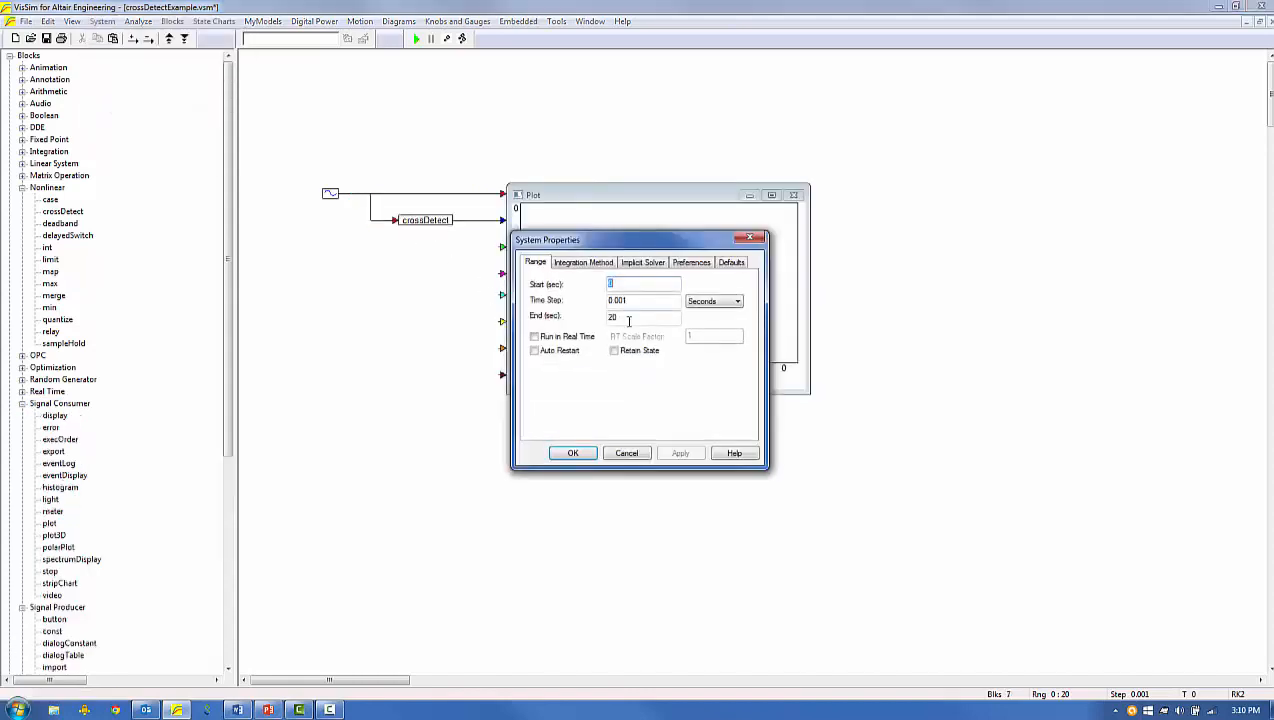
pyautogui.click(577, 453)
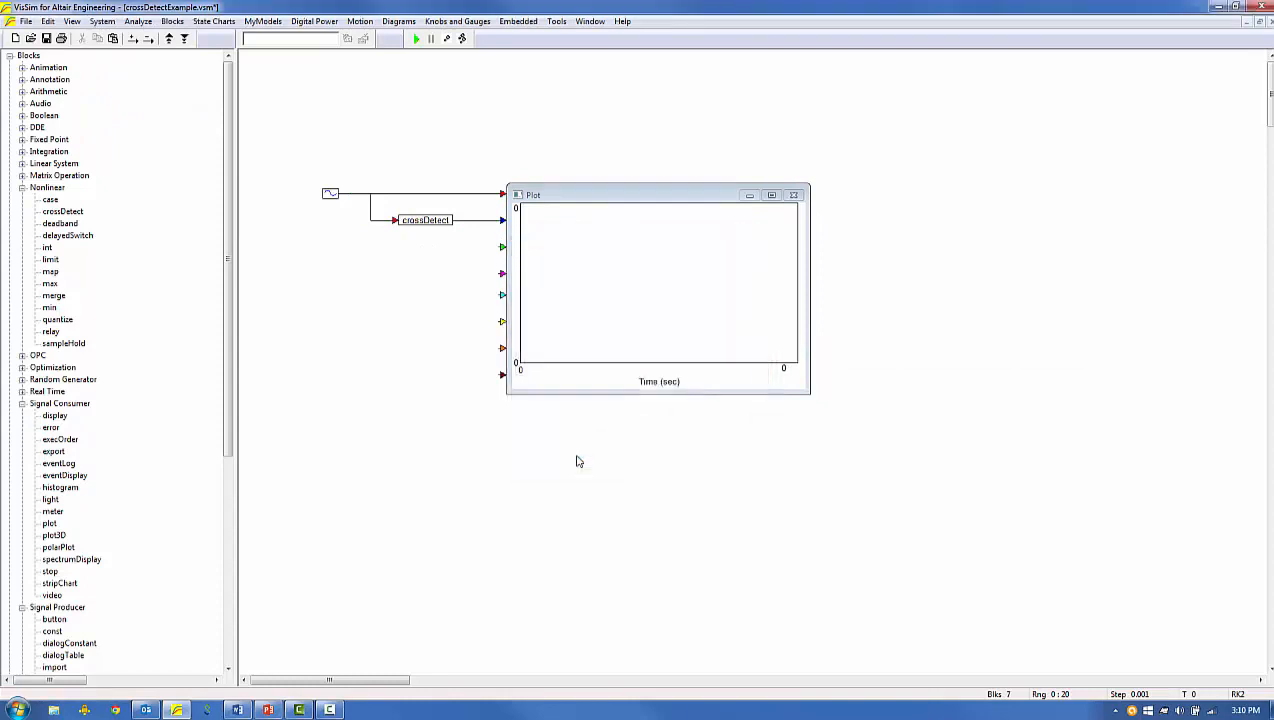
pyautogui.click(417, 38)
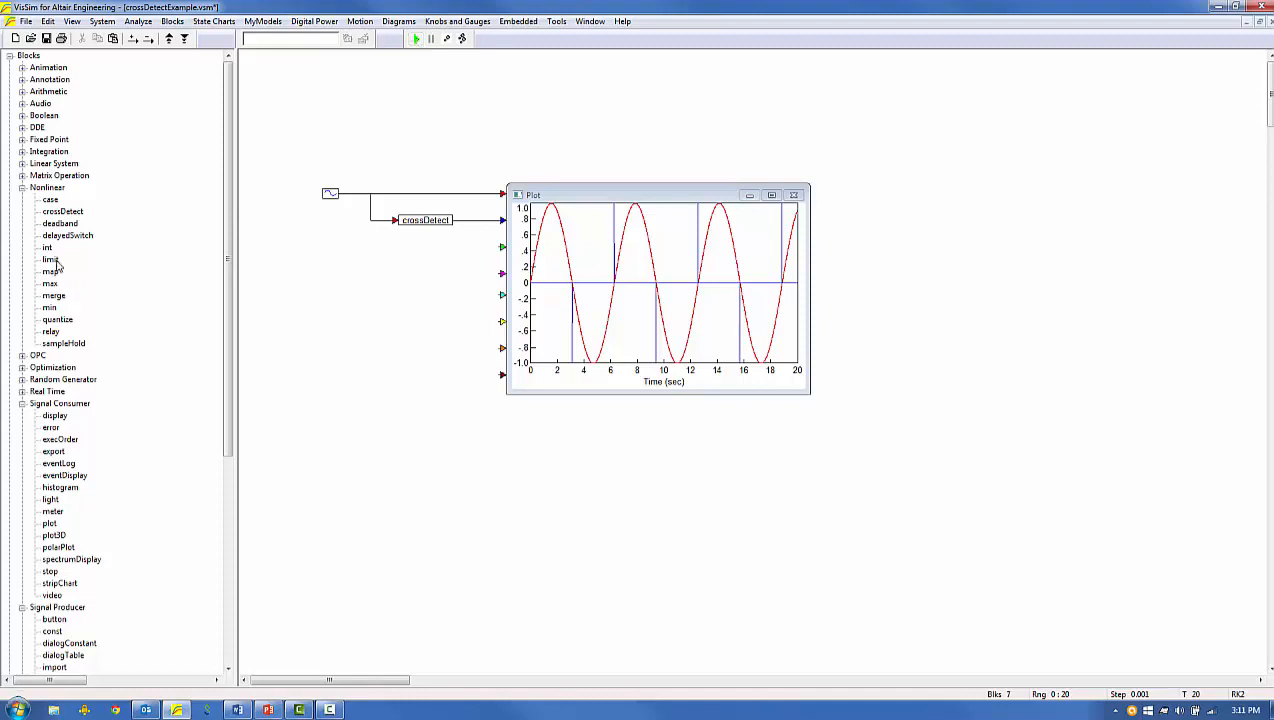
# Insert a limit block between the crossDetect output and the plot's second input, shifting the plot aside to make room.
pyautogui.moveTo(57, 261); pyautogui.dragTo(461, 241)
pyautogui.moveTo(546, 240); pyautogui.dragTo(602, 240)
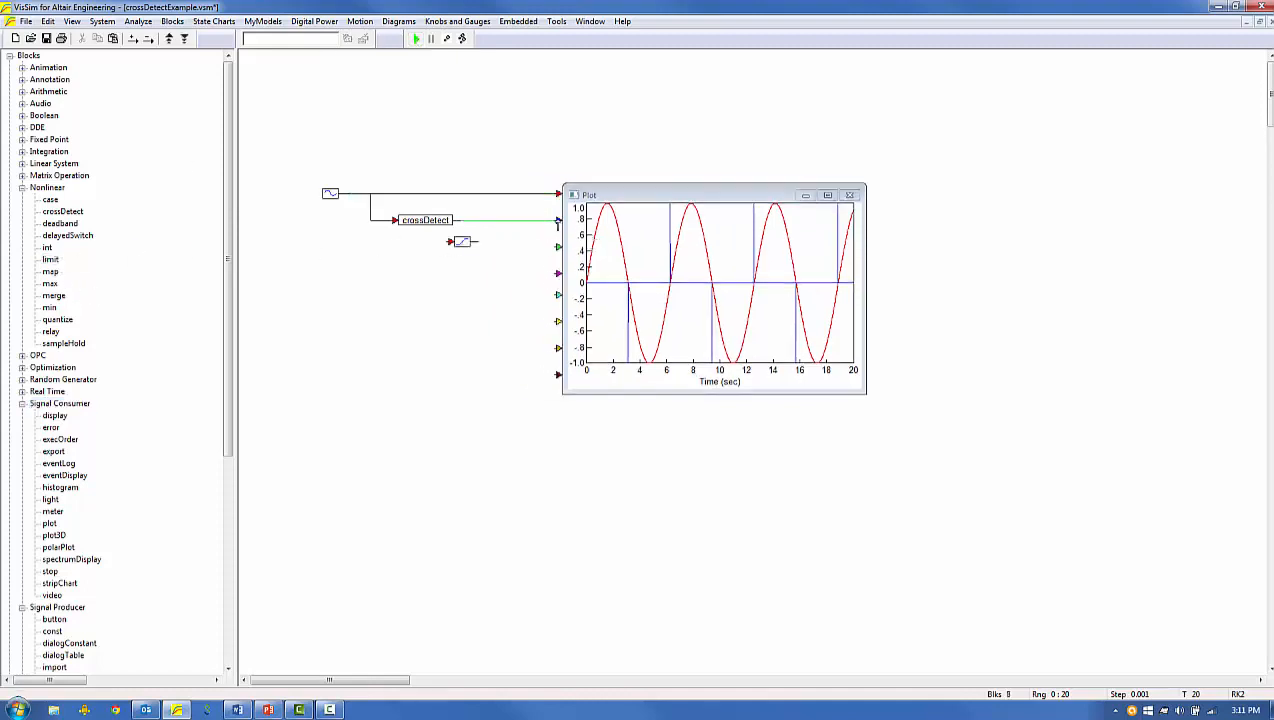
pyautogui.moveTo(461, 241); pyautogui.dragTo(499, 222)
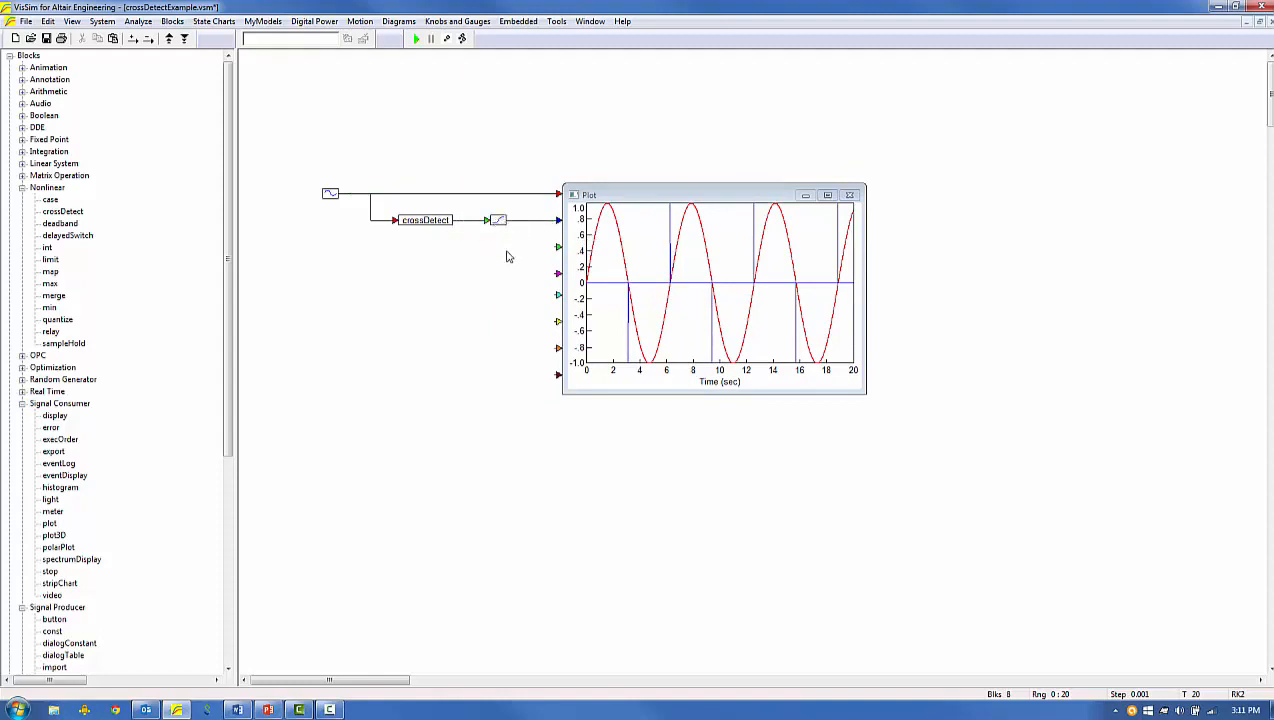
# Set the limit block's lower bound to 0 and rerun the simulation.
pyautogui.doubleClick(498, 220)
pyautogui.write('0')
pyautogui.click(576, 396)
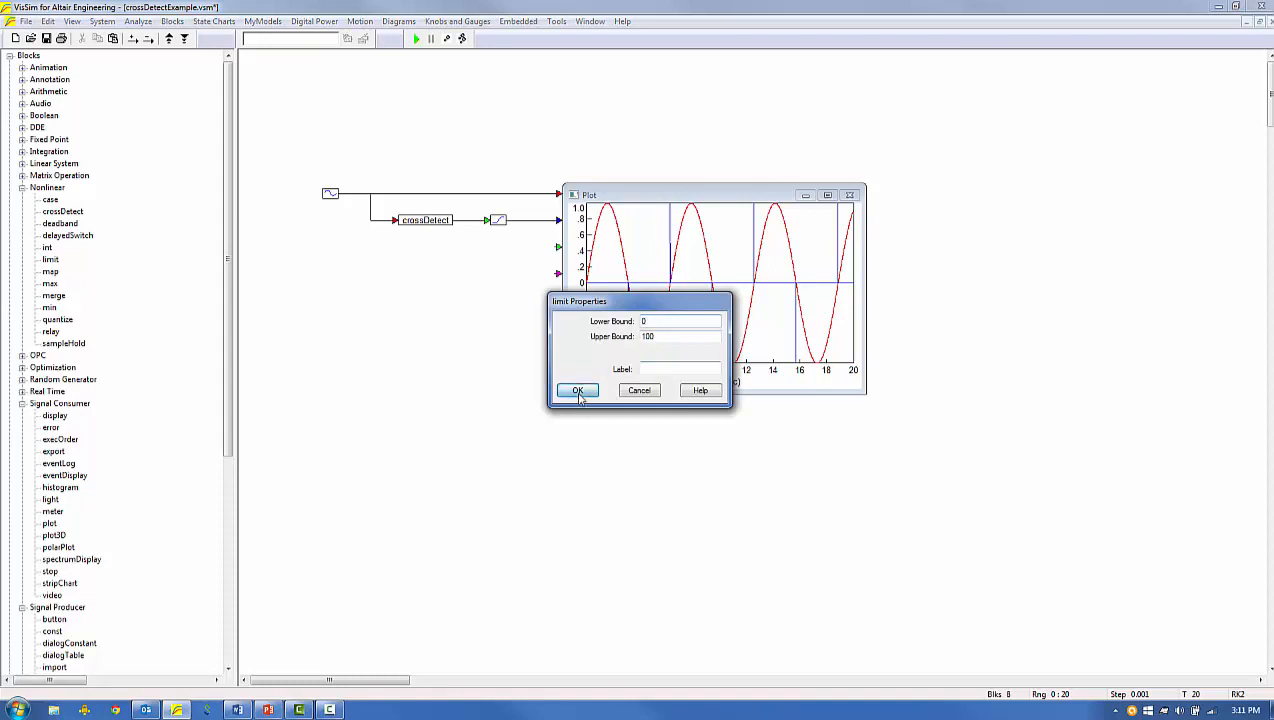
pyautogui.click(416, 39)
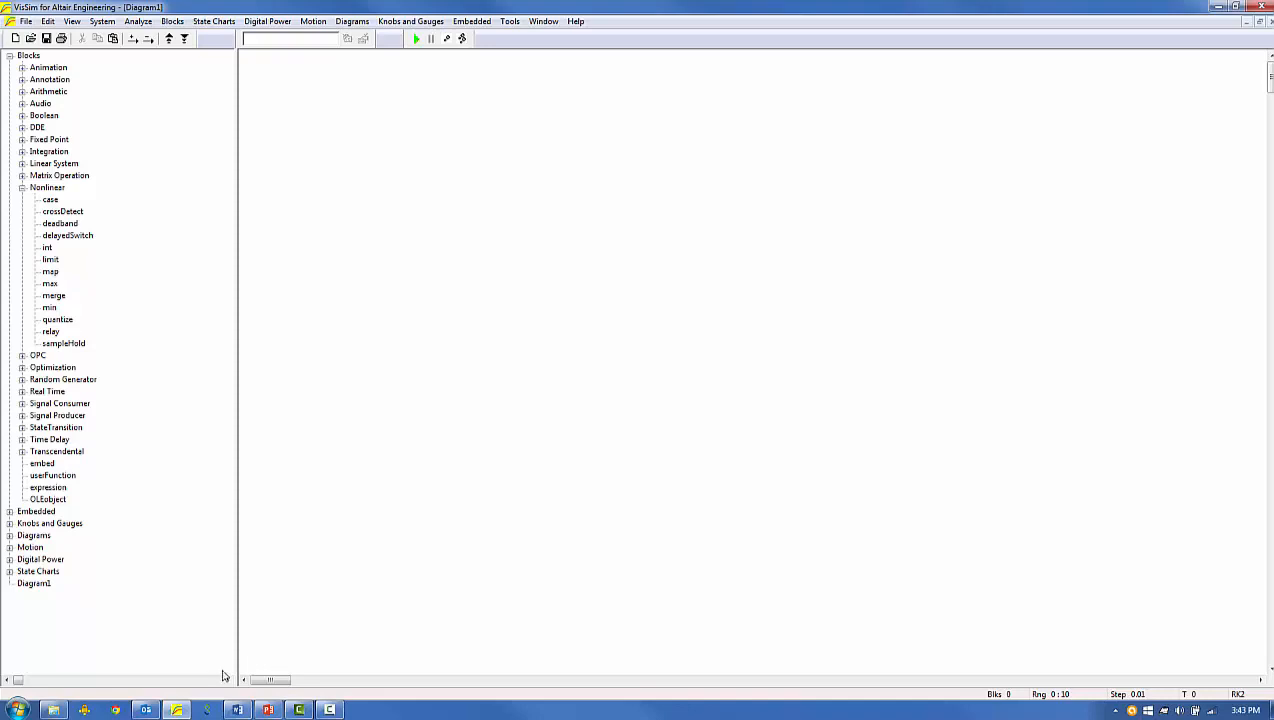
# Switch to Windows Explorer and create a folder named MyModels inside the VisSim90 folder on drive C.
pyautogui.click(55, 710)
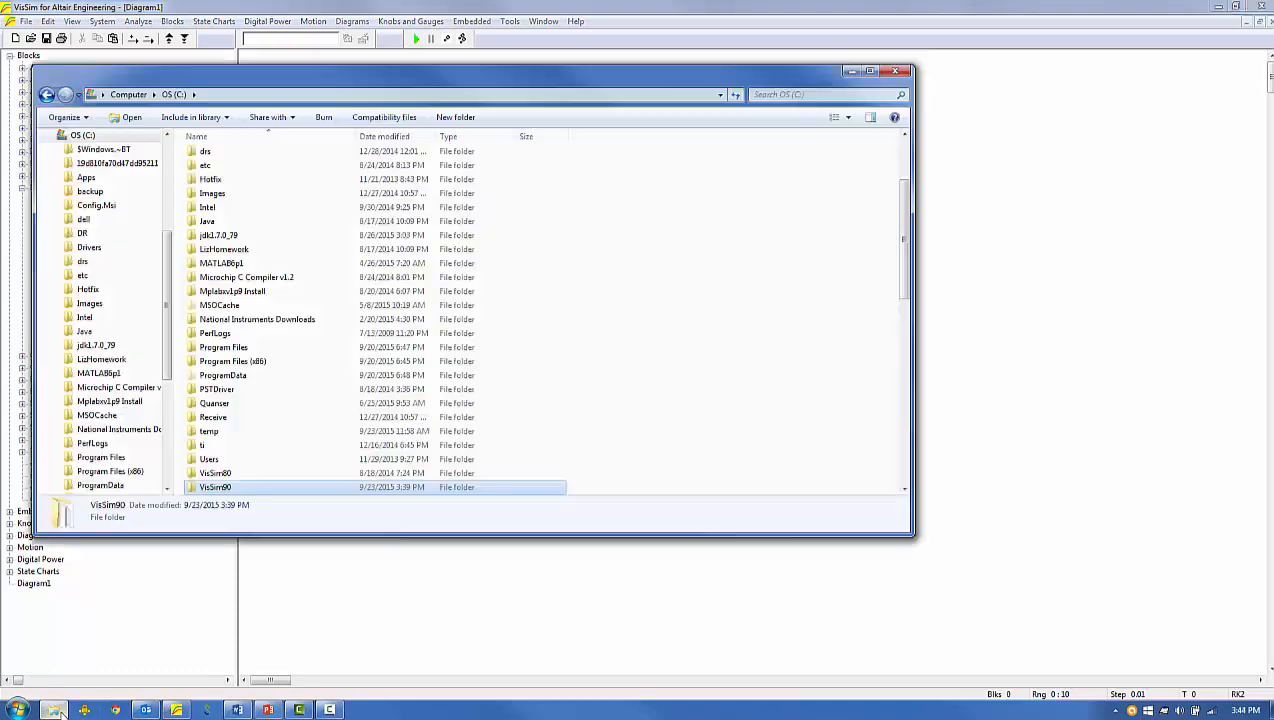
pyautogui.doubleClick(216, 488)
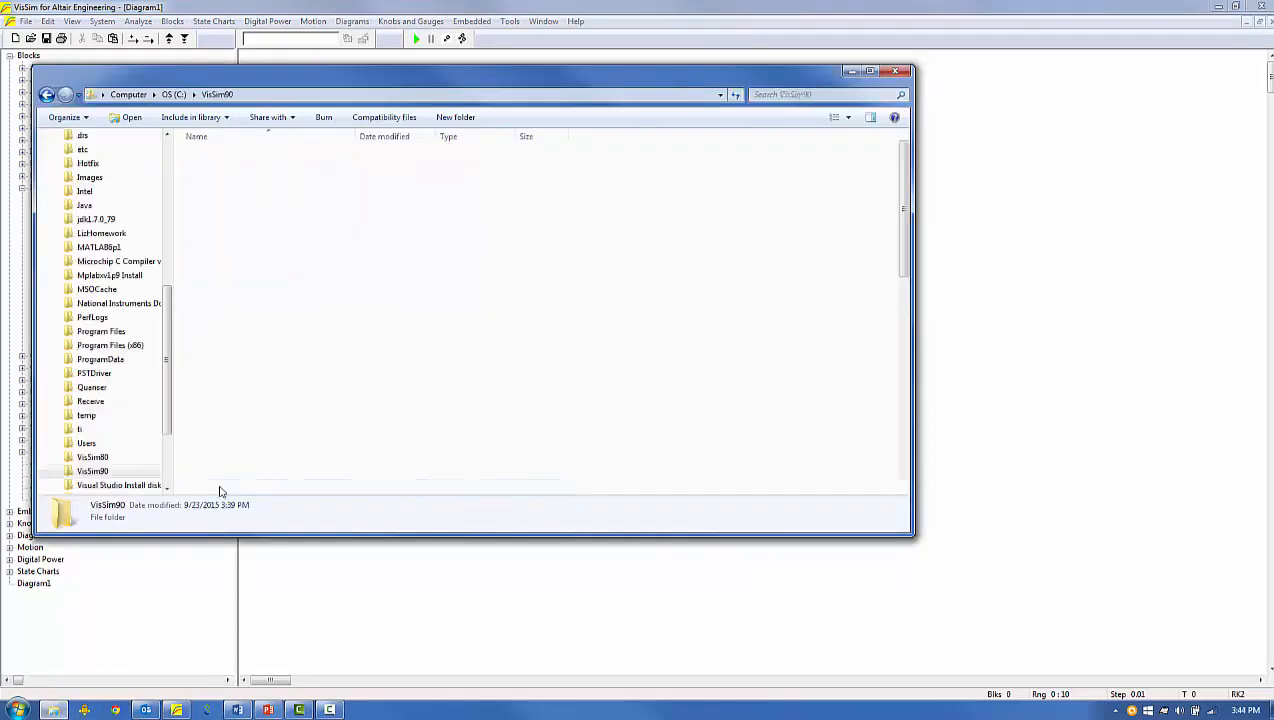
pyautogui.click(338, 116)
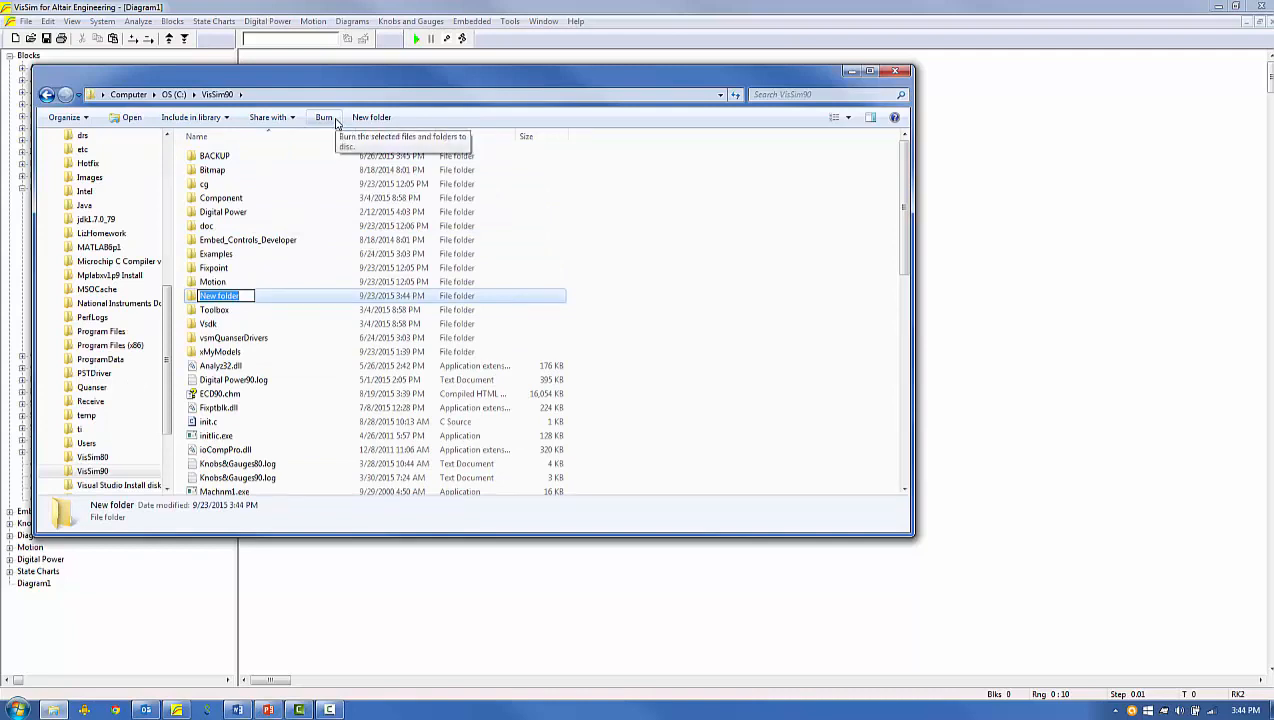
pyautogui.write('MyModels')
pyautogui.press('Return')
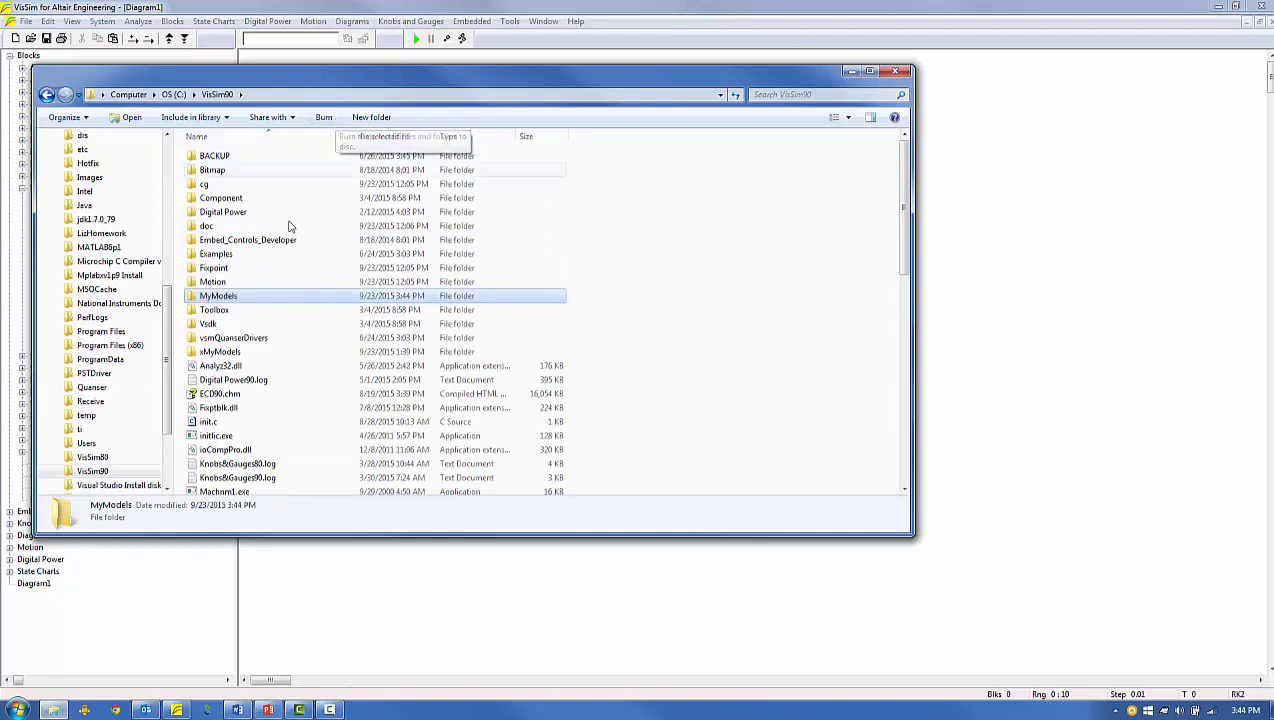
# Create an Integrators subfolder inside MyModels and close the Explorer window.
pyautogui.doubleClick(220, 296)
pyautogui.click(298, 121)
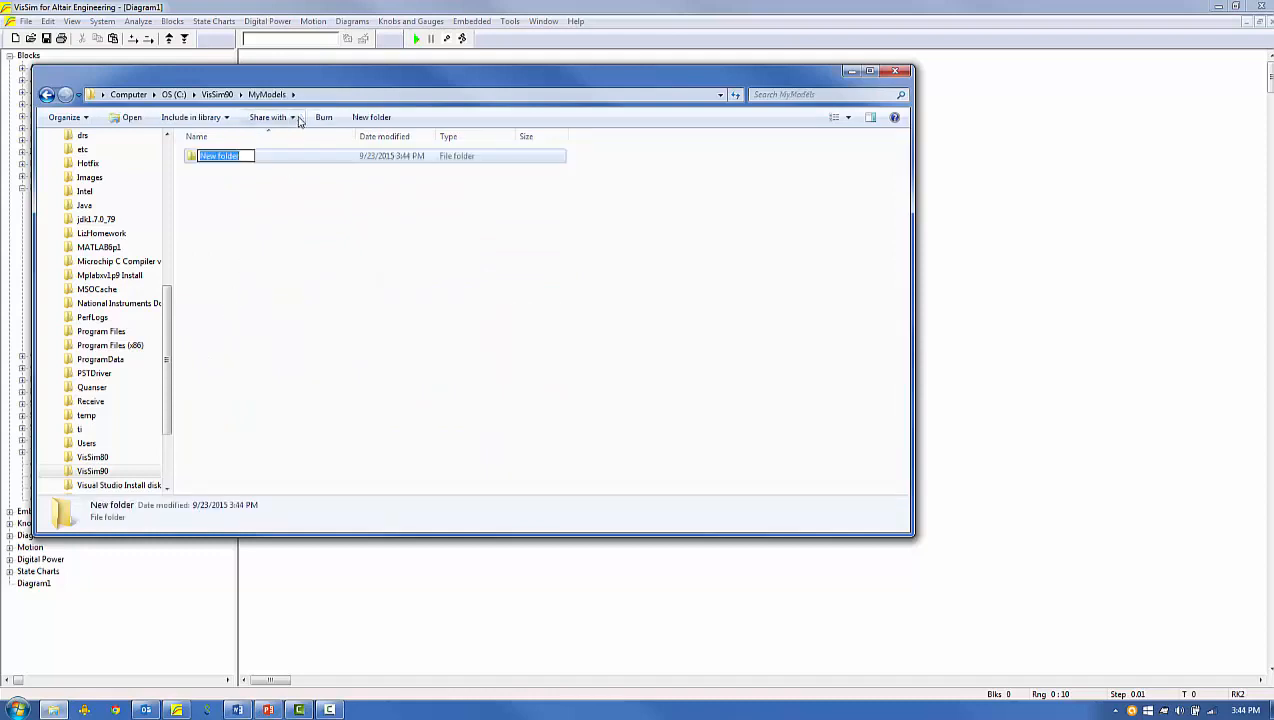
pyautogui.write('Integrators')
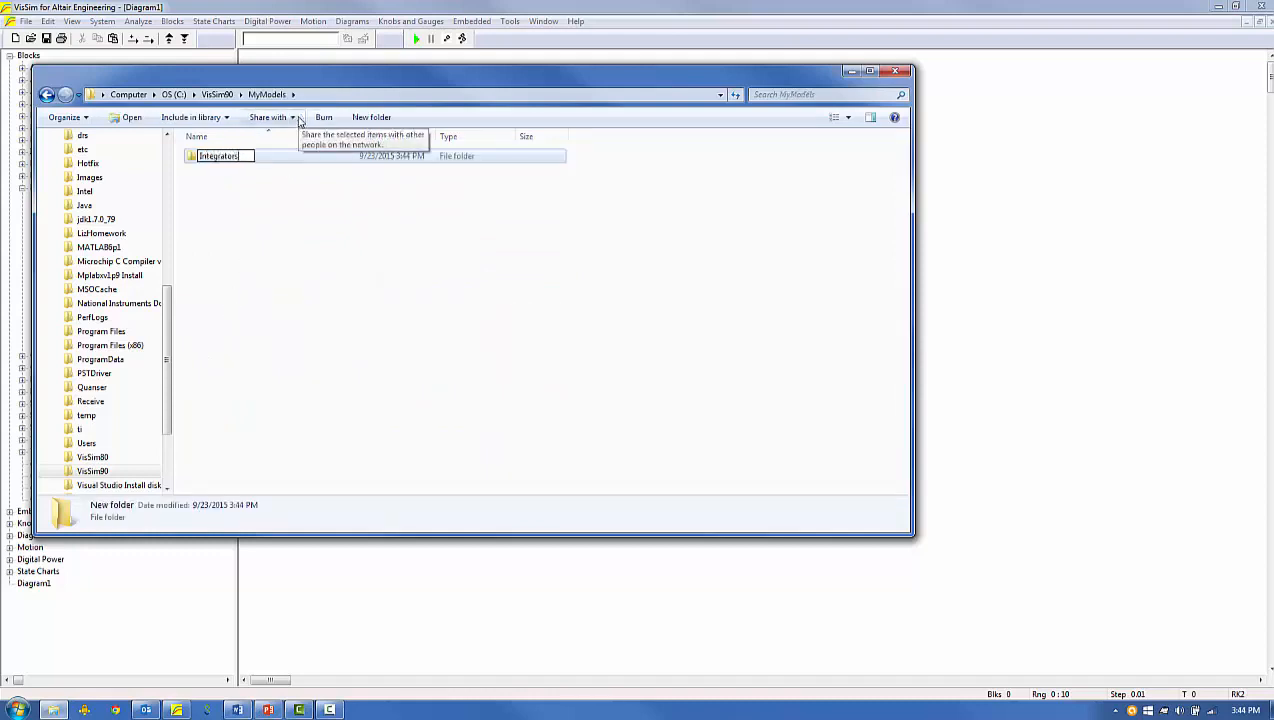
pyautogui.press('Return')
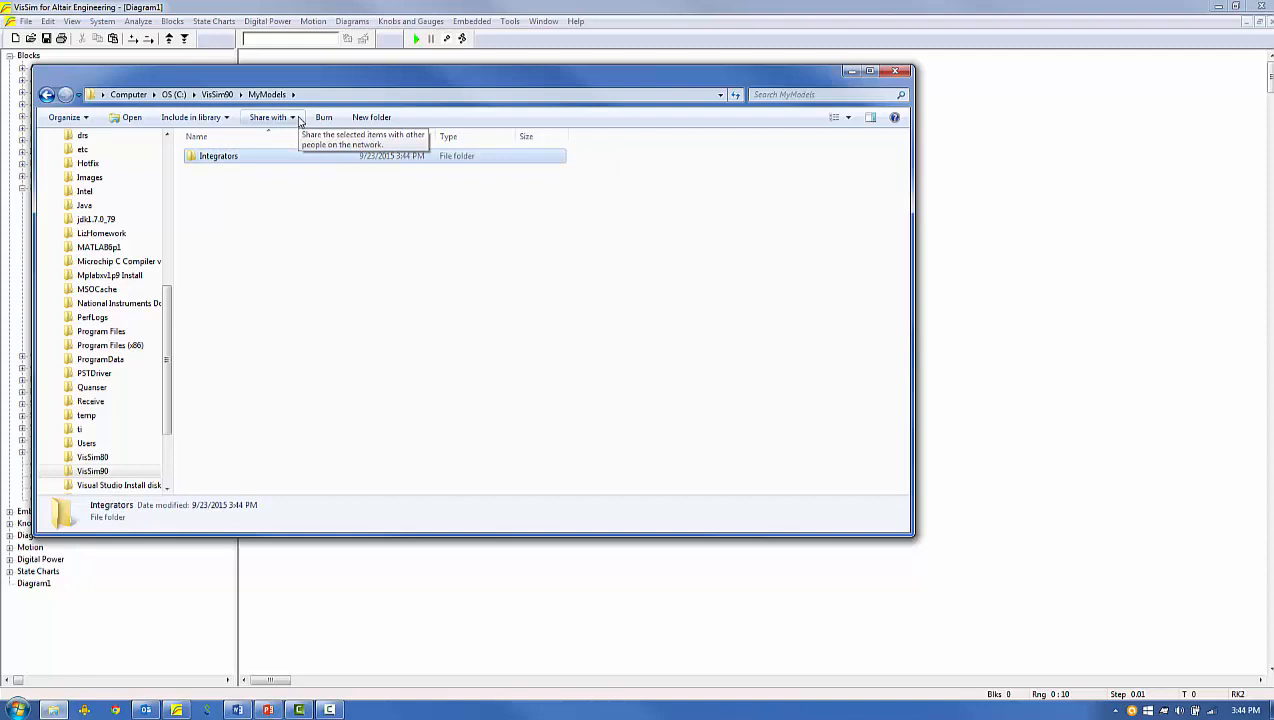
pyautogui.click(303, 206)
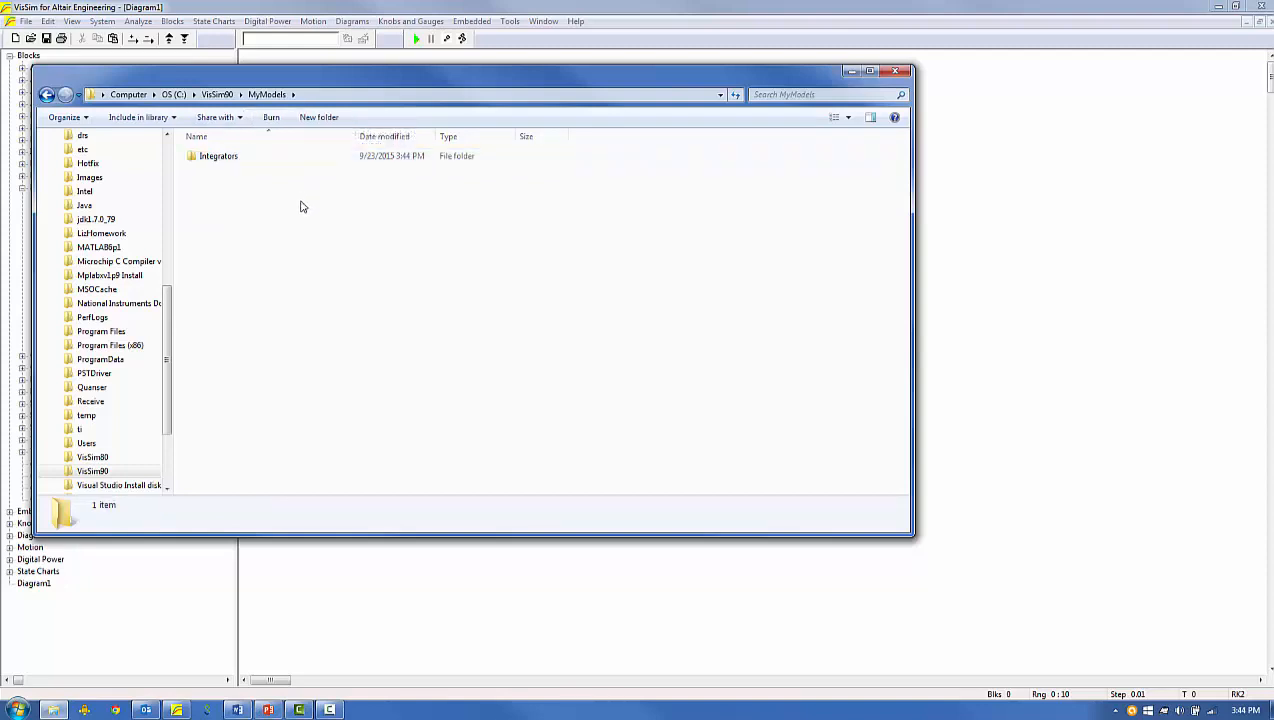
pyautogui.hotkey('alt', 'F4')
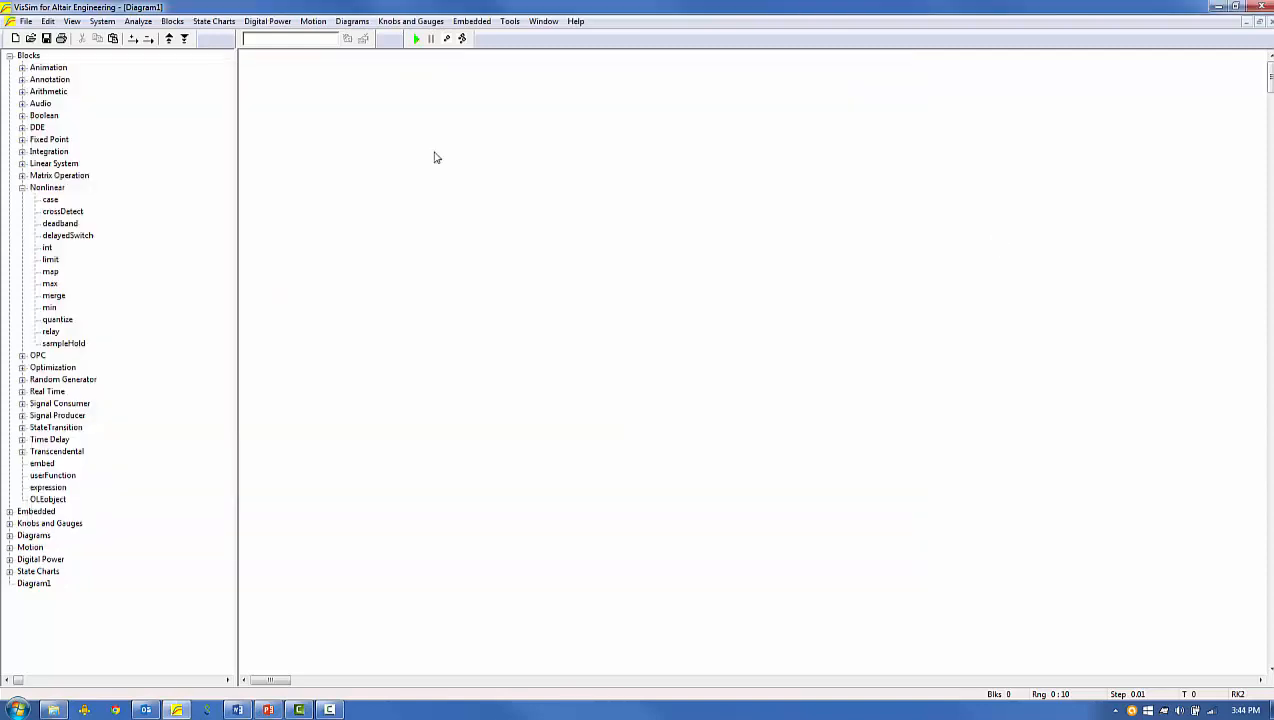
# Open the DiscreteIntegrator.vsm diagram in VisSim.
pyautogui.click(26, 21)
pyautogui.click(105, 309)
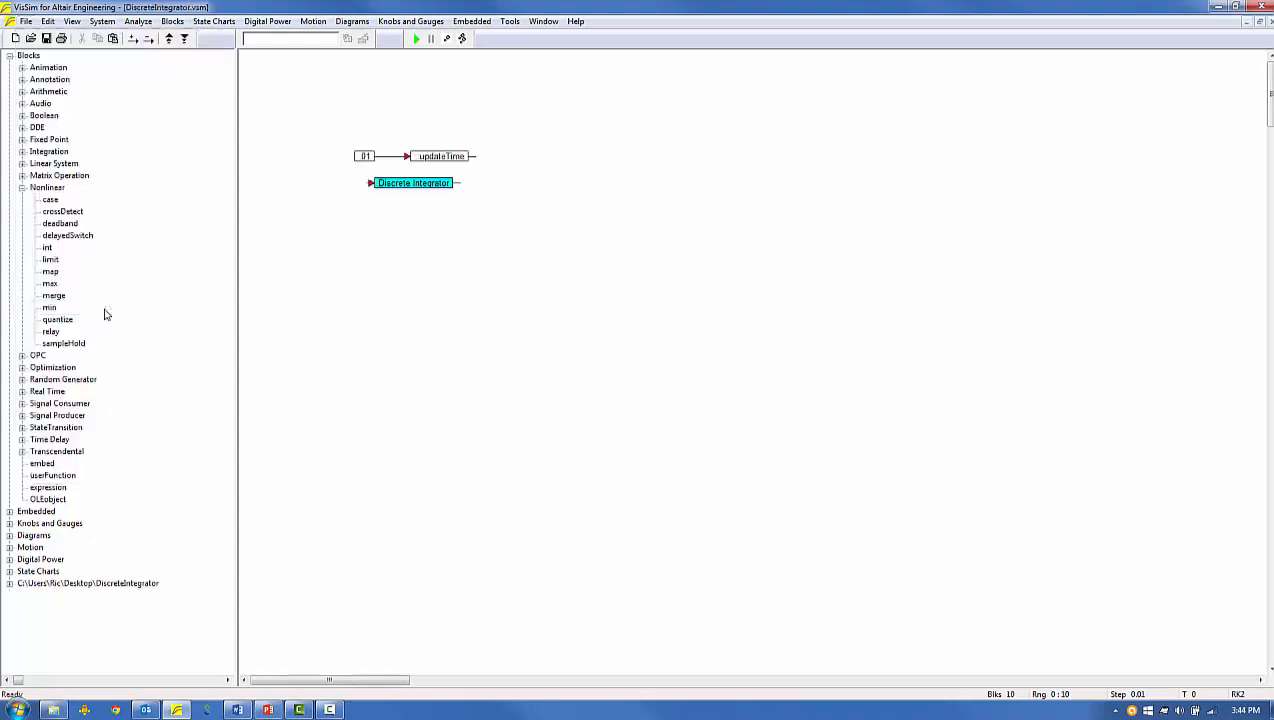
# Add a new entry to the menu directories in the preferences with the directory path C:\VisSim90\MyModels\Integrators.
pyautogui.click(48, 21)
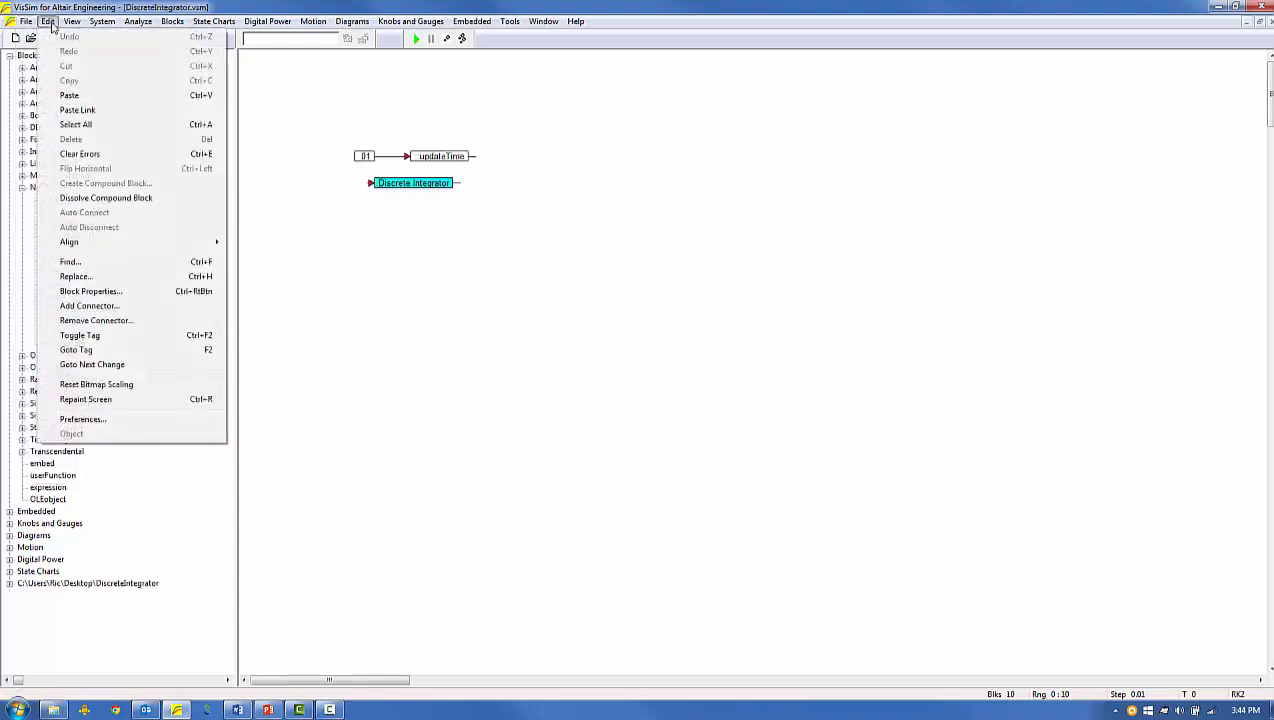
pyautogui.click(82, 419)
pyautogui.click(690, 287)
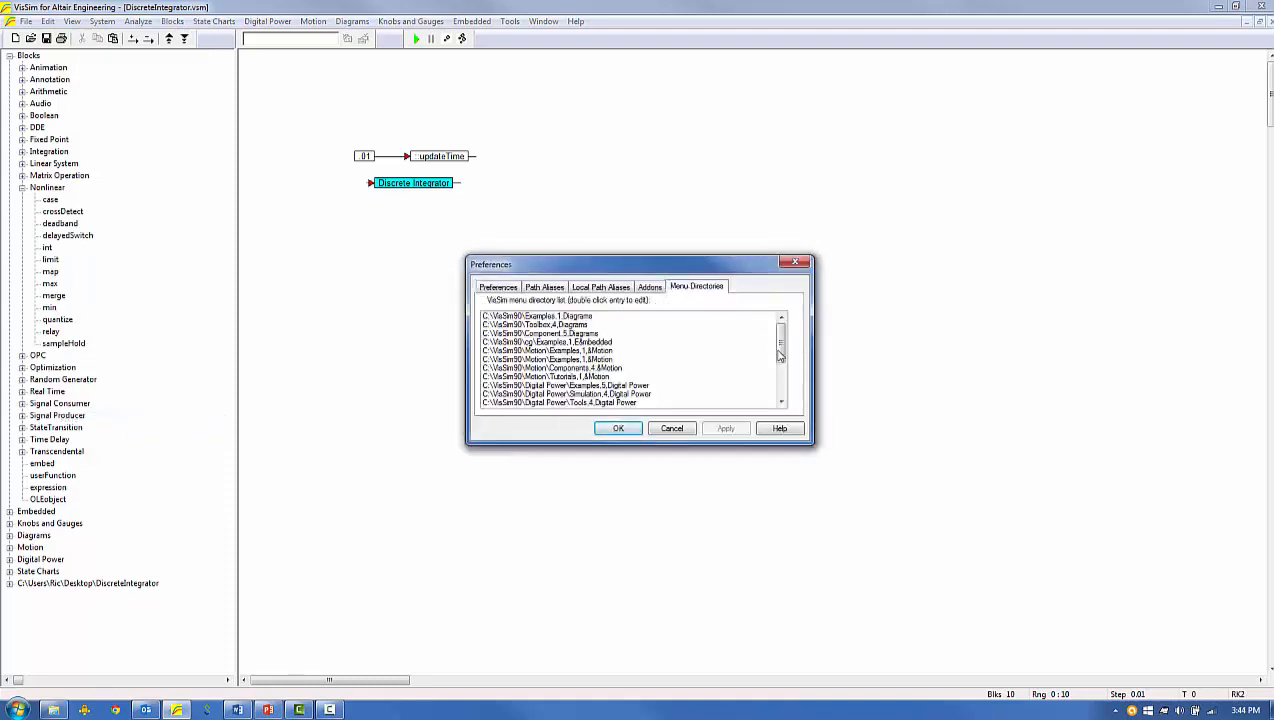
pyautogui.moveTo(780, 355); pyautogui.dragTo(780, 392)
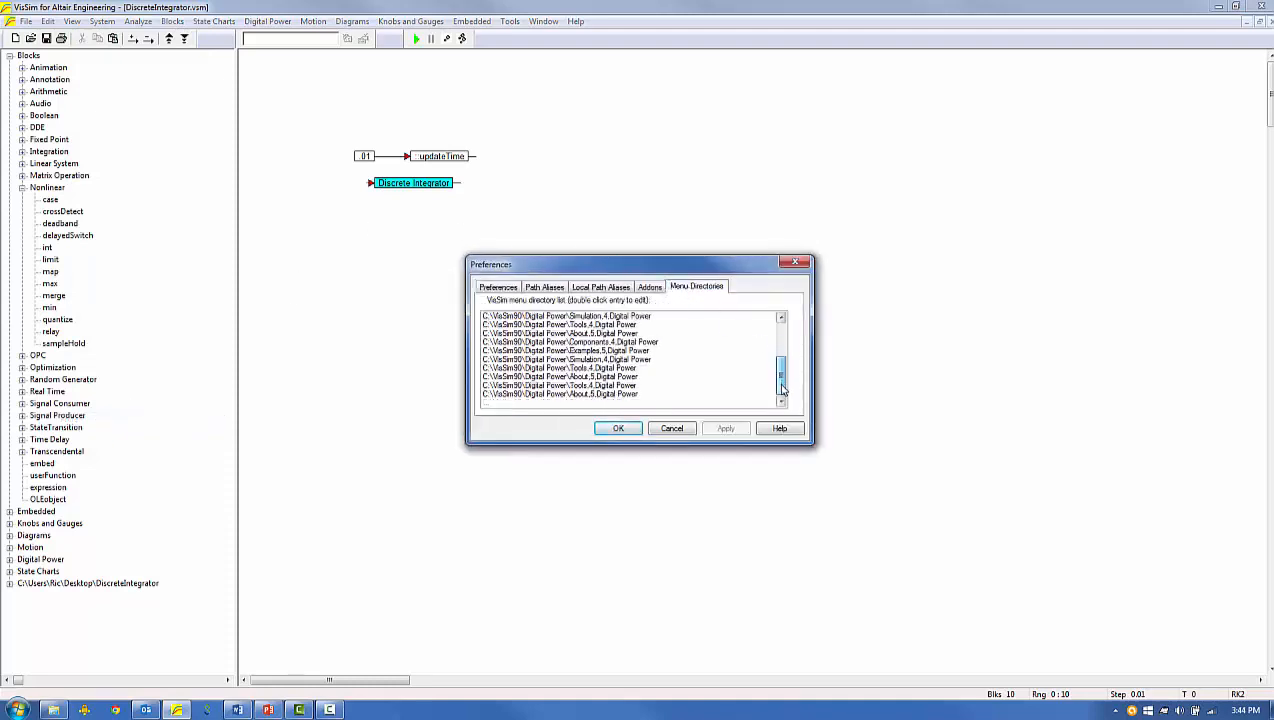
pyautogui.doubleClick(498, 406)
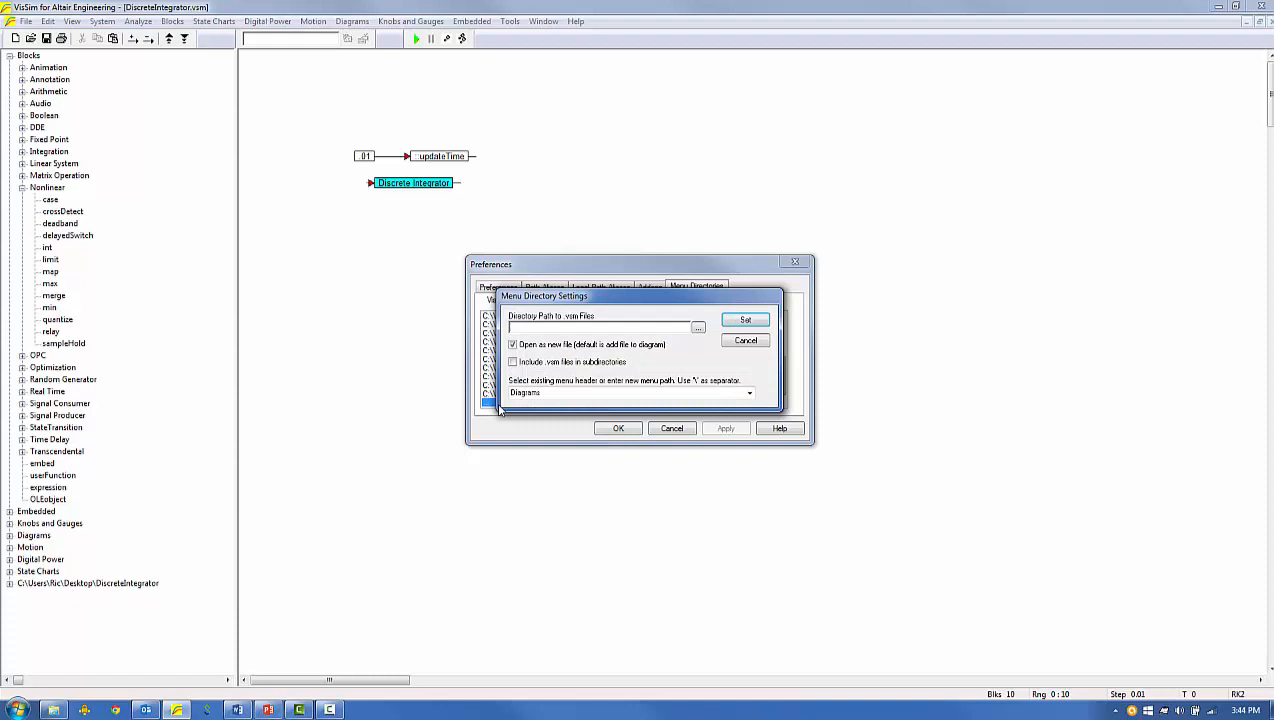
pyautogui.click(698, 327)
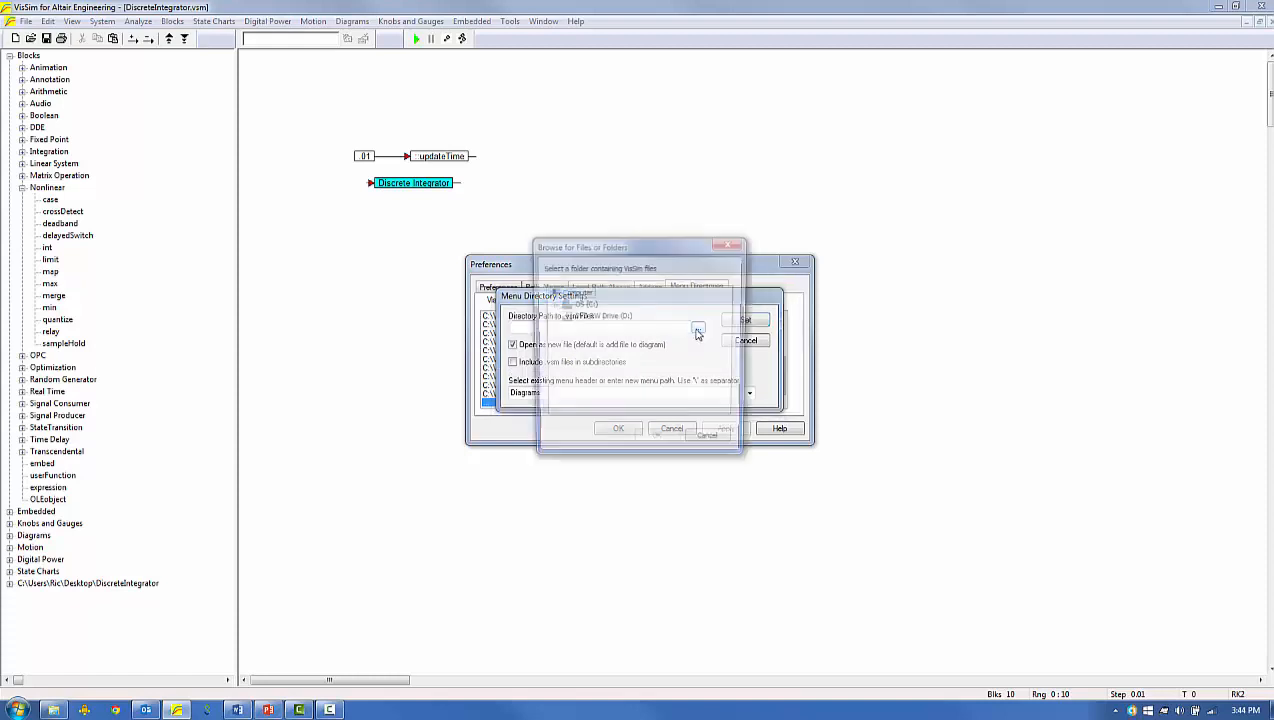
pyautogui.scroll(-11, 660, 380)
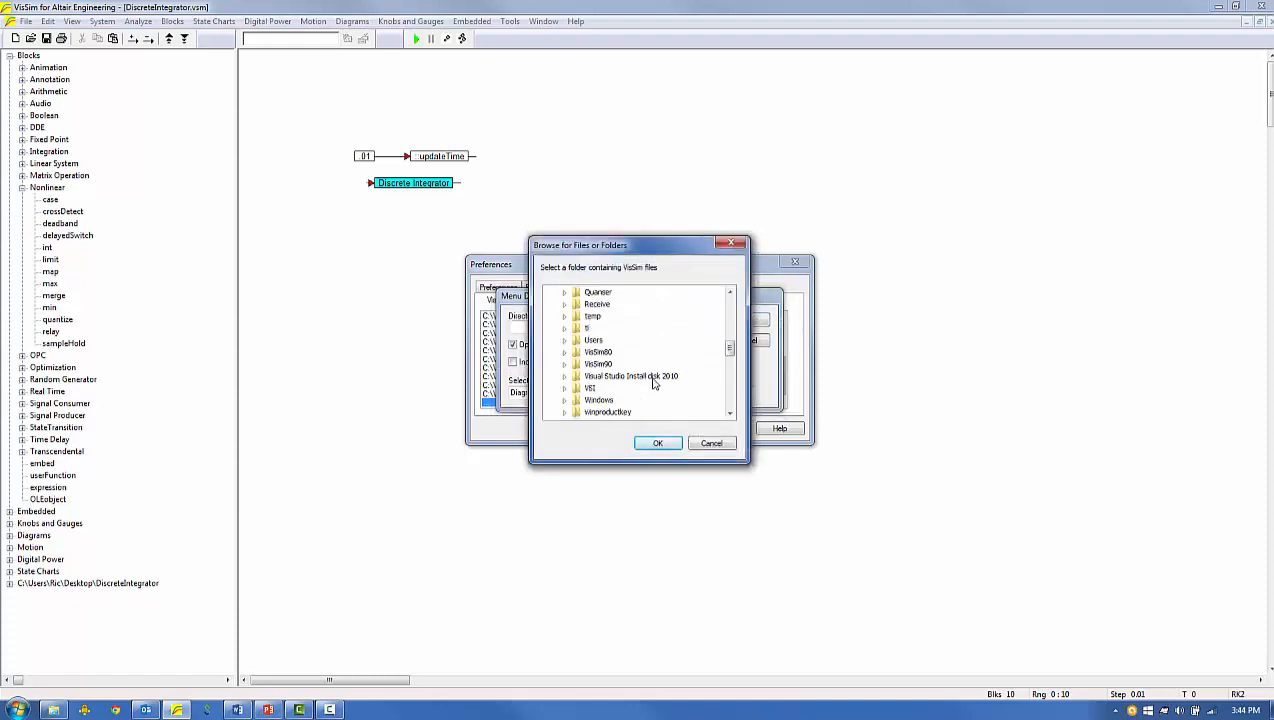
pyautogui.doubleClick(579, 364)
pyautogui.scroll(-3, 636, 392)
pyautogui.doubleClick(612, 388)
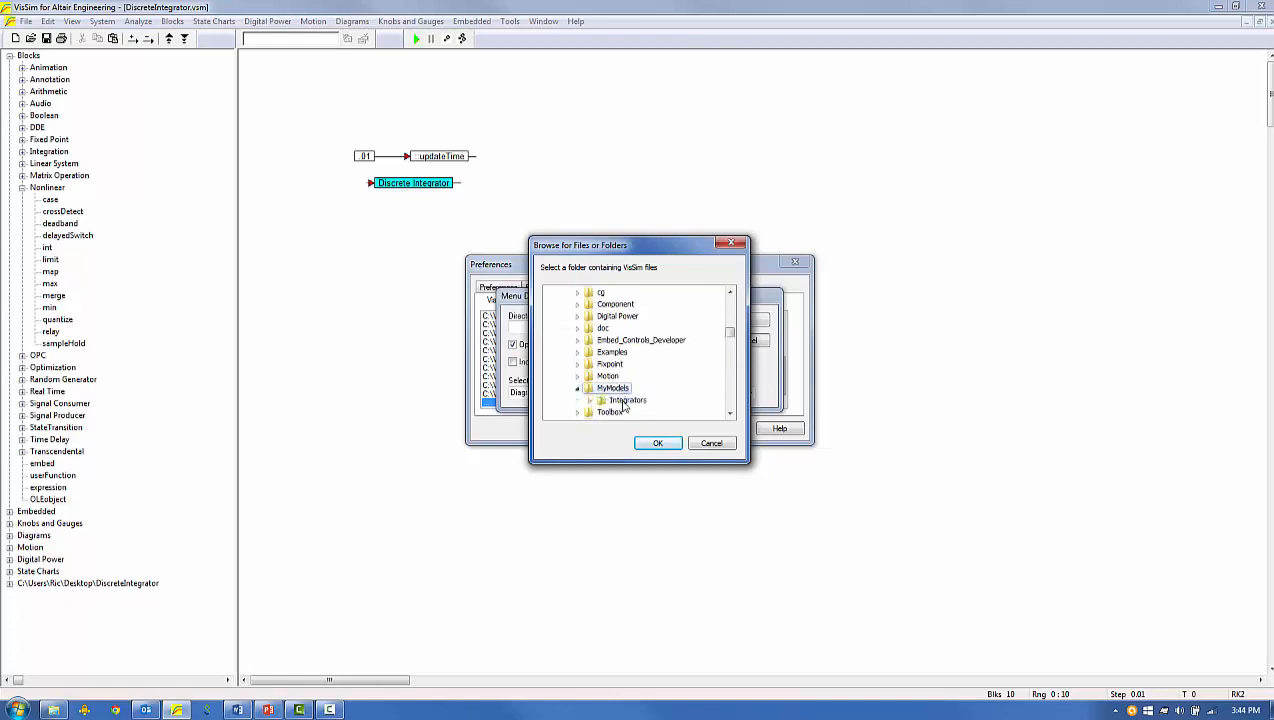
pyautogui.click(627, 400)
pyautogui.click(658, 444)
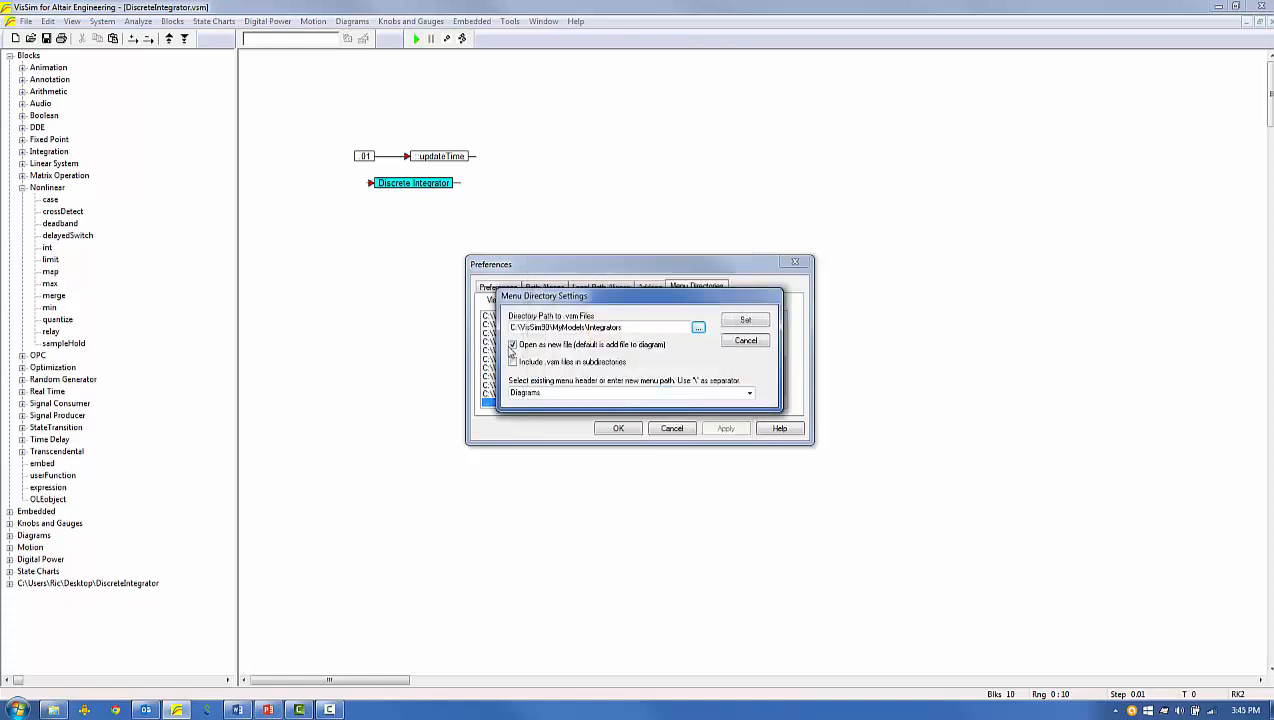
# Turn off opening as a new file, include .vsm files in subdirectories, and save the entry under the menu header MyModels.
pyautogui.click(513, 344)
pyautogui.moveTo(556, 392); pyautogui.dragTo(489, 391)
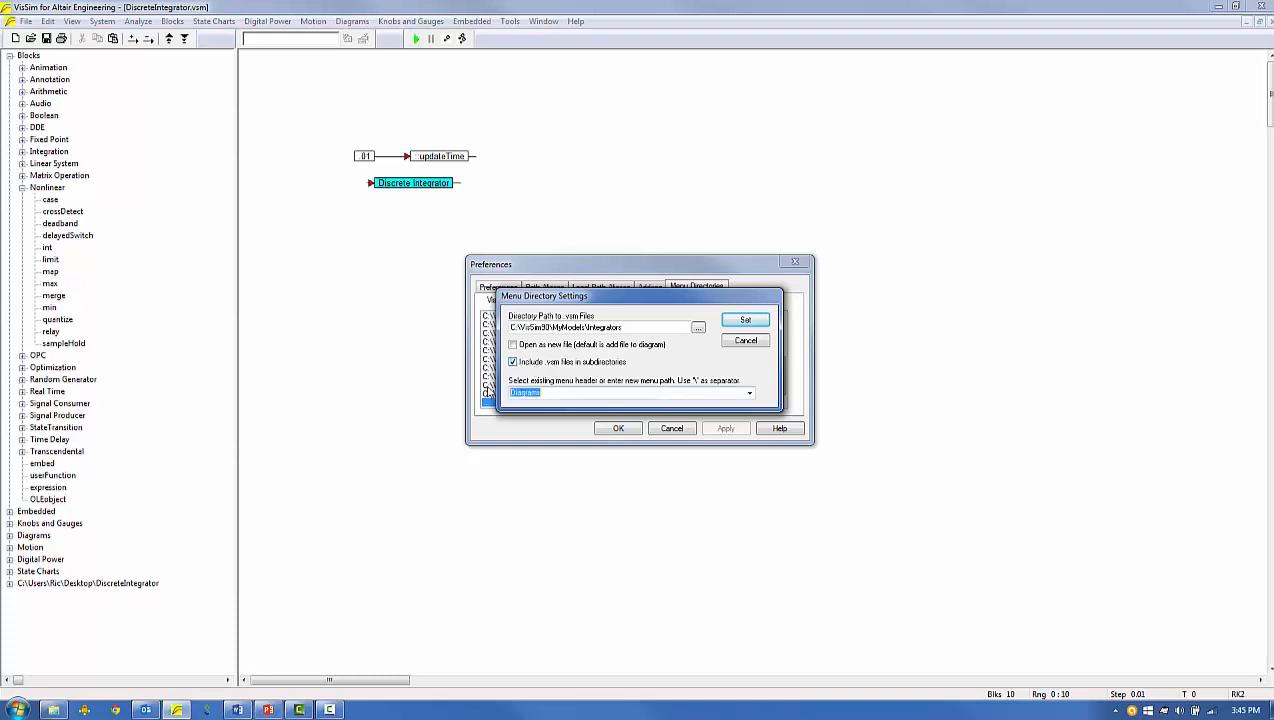
pyautogui.write('MyModels')
pyautogui.click(740, 321)
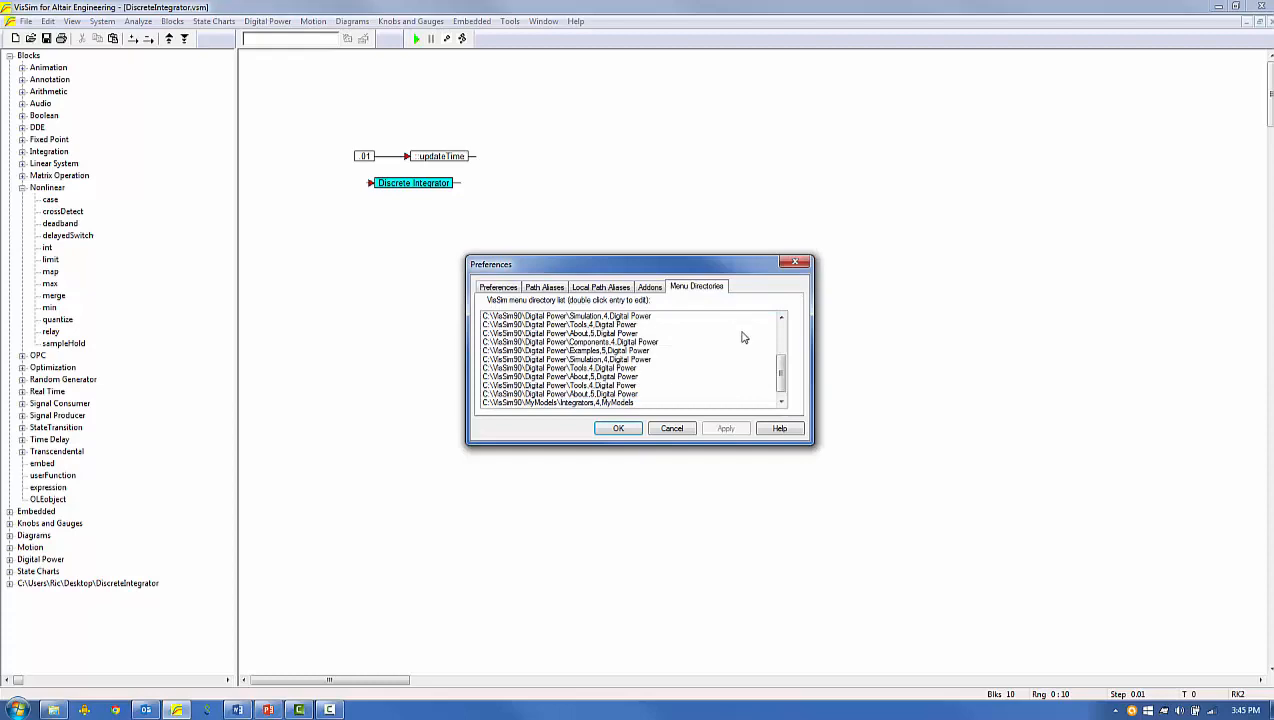
pyautogui.click(638, 429)
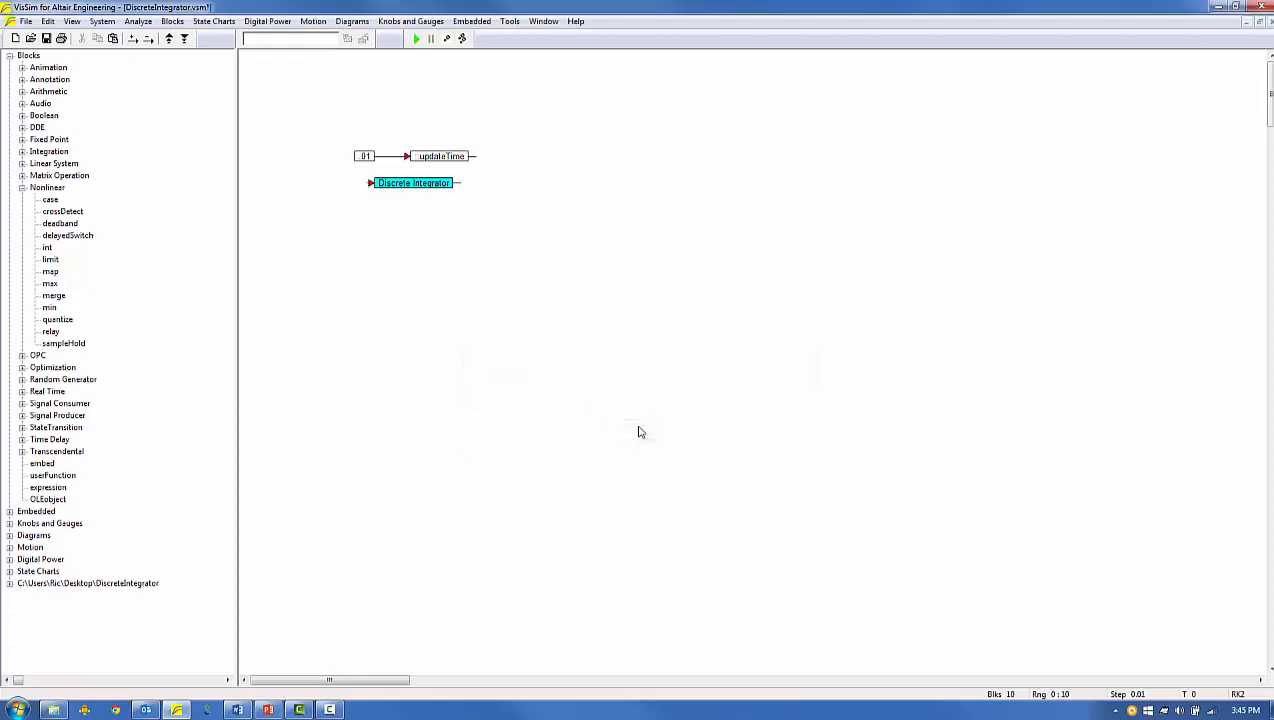
# Save the diagram as DiscreteIntegrator.vsm in the C:\VisSim90\MyModels\Integrators folder.
pyautogui.click(25, 21)
pyautogui.click(55, 126)
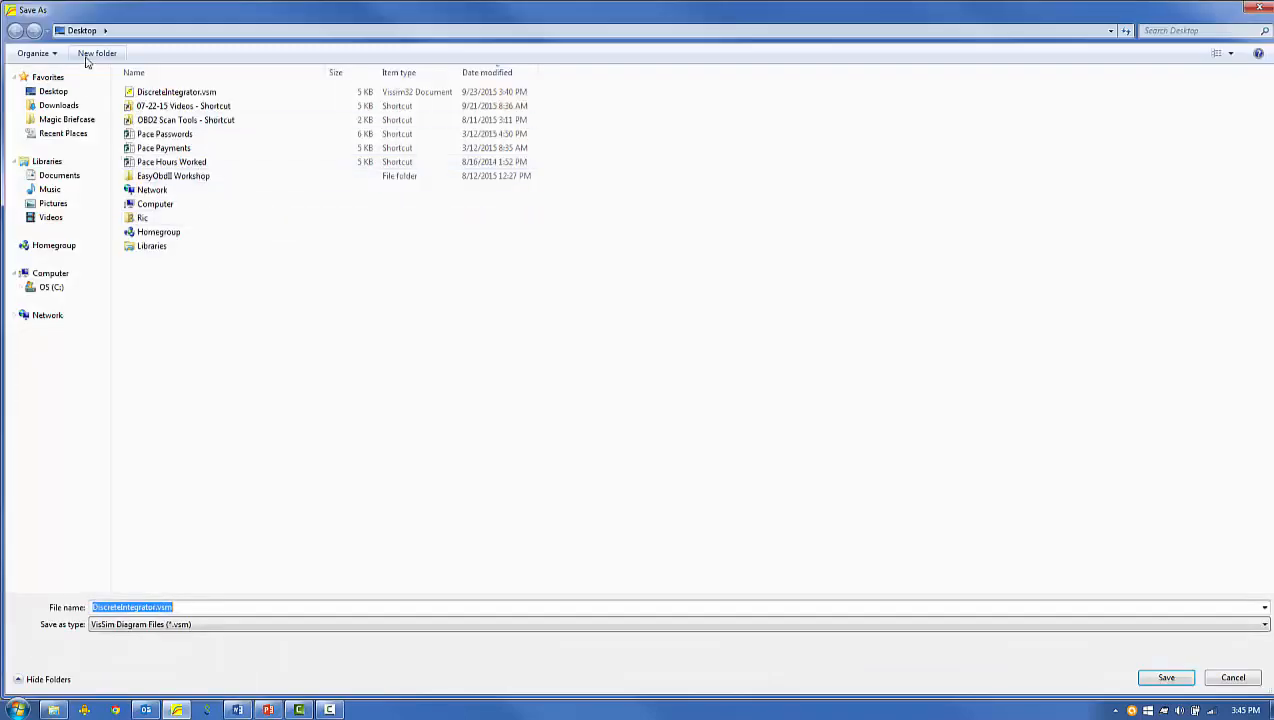
pyautogui.click(52, 287)
pyautogui.doubleClick(150, 539)
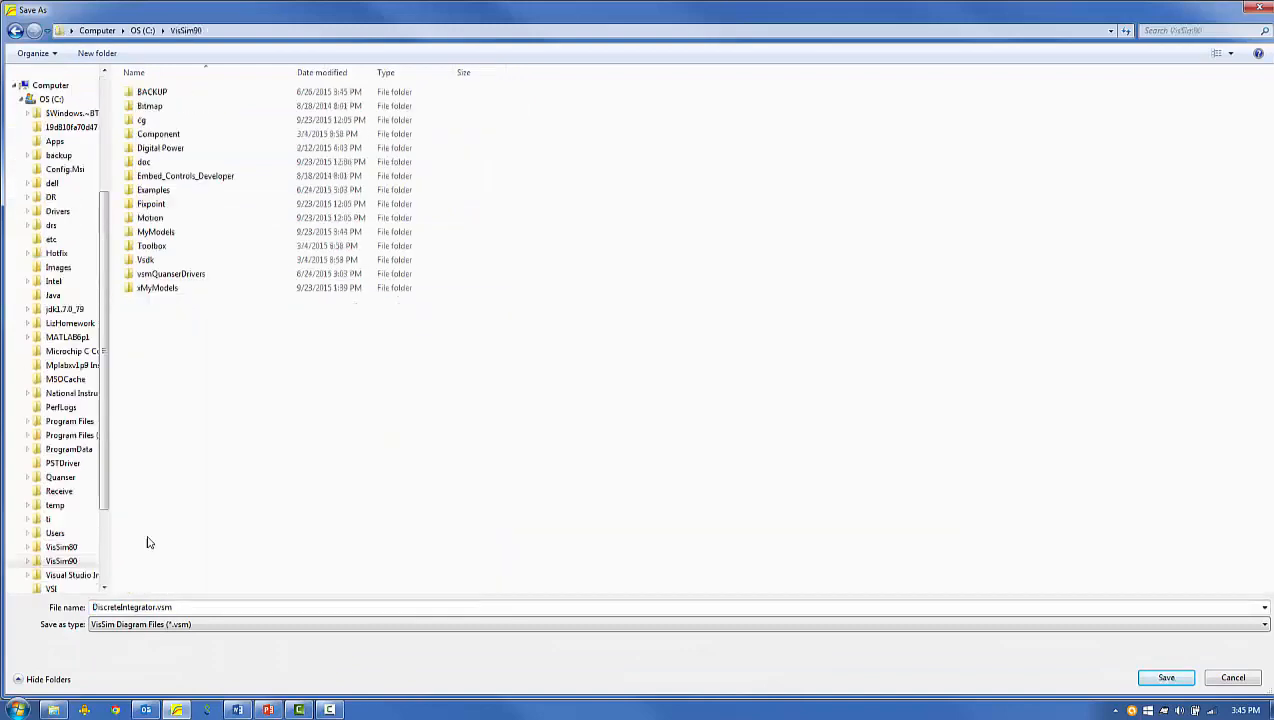
pyautogui.doubleClick(156, 233)
pyautogui.doubleClick(160, 92)
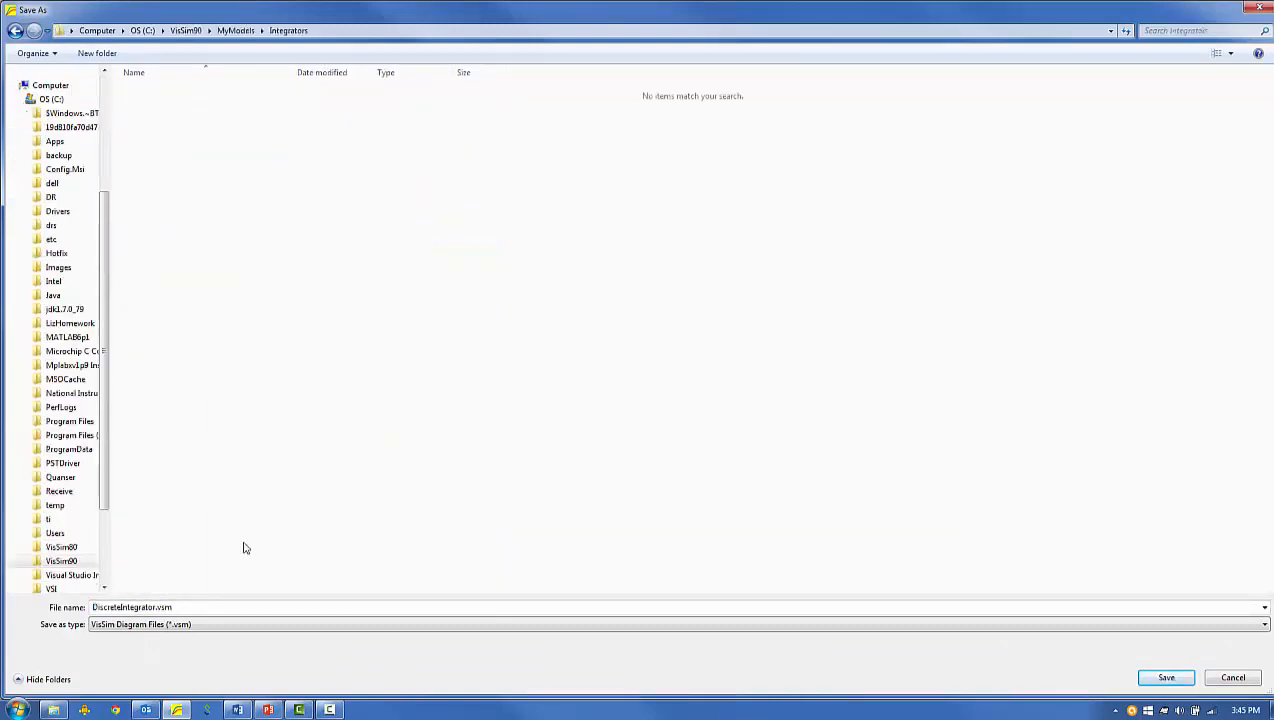
pyautogui.click(1176, 677)
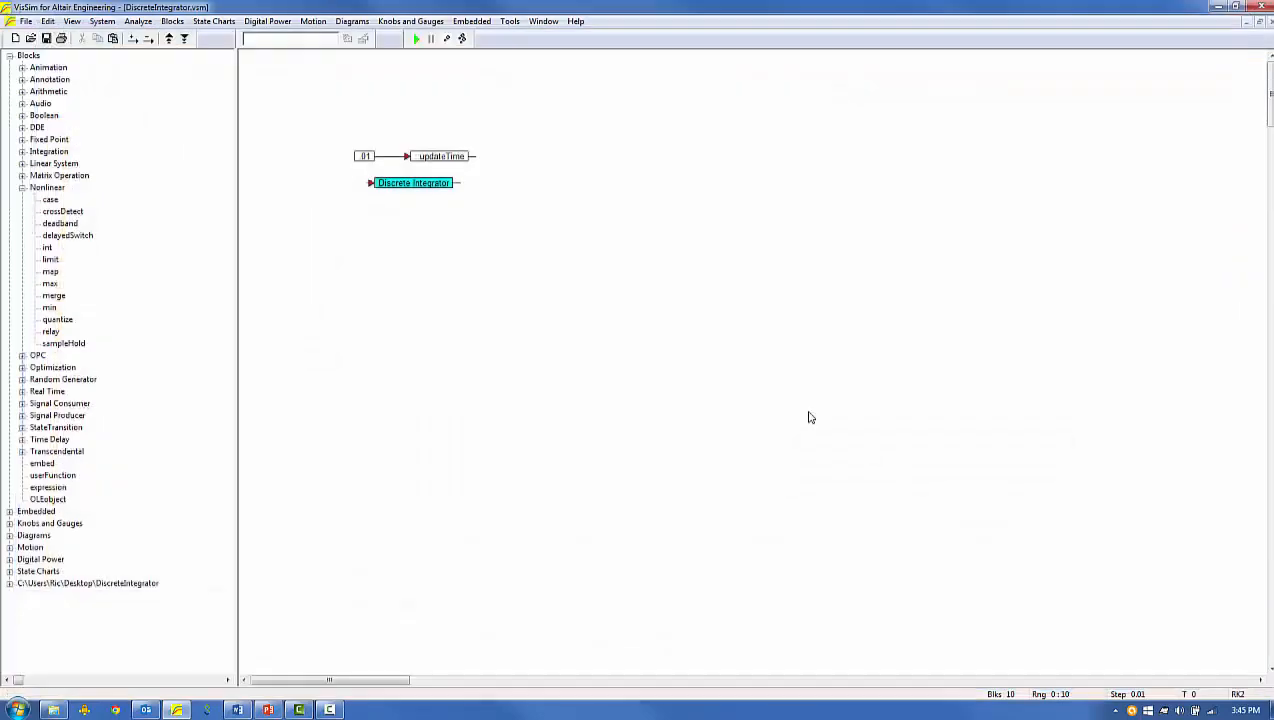
# Restart VisSim and place the DiscreteIntegrator model from the new MyModels collection in the blank diagram.
pyautogui.click(30, 21)
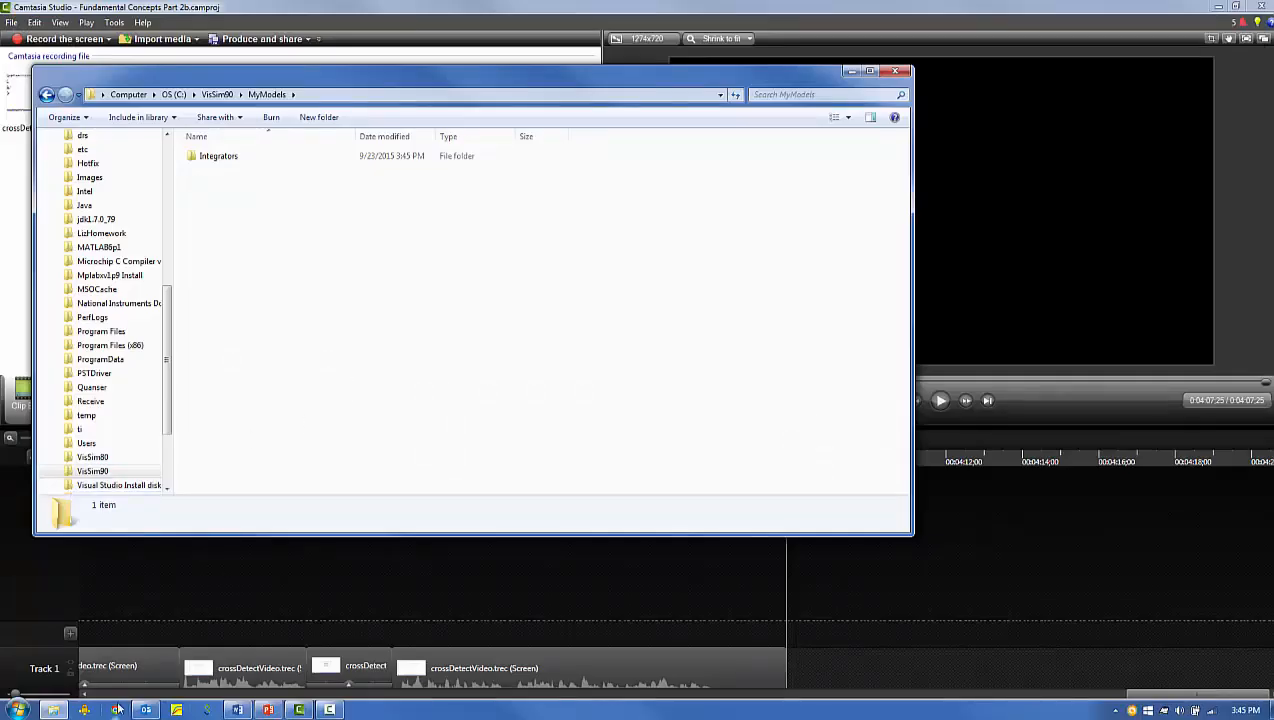
pyautogui.click(177, 711)
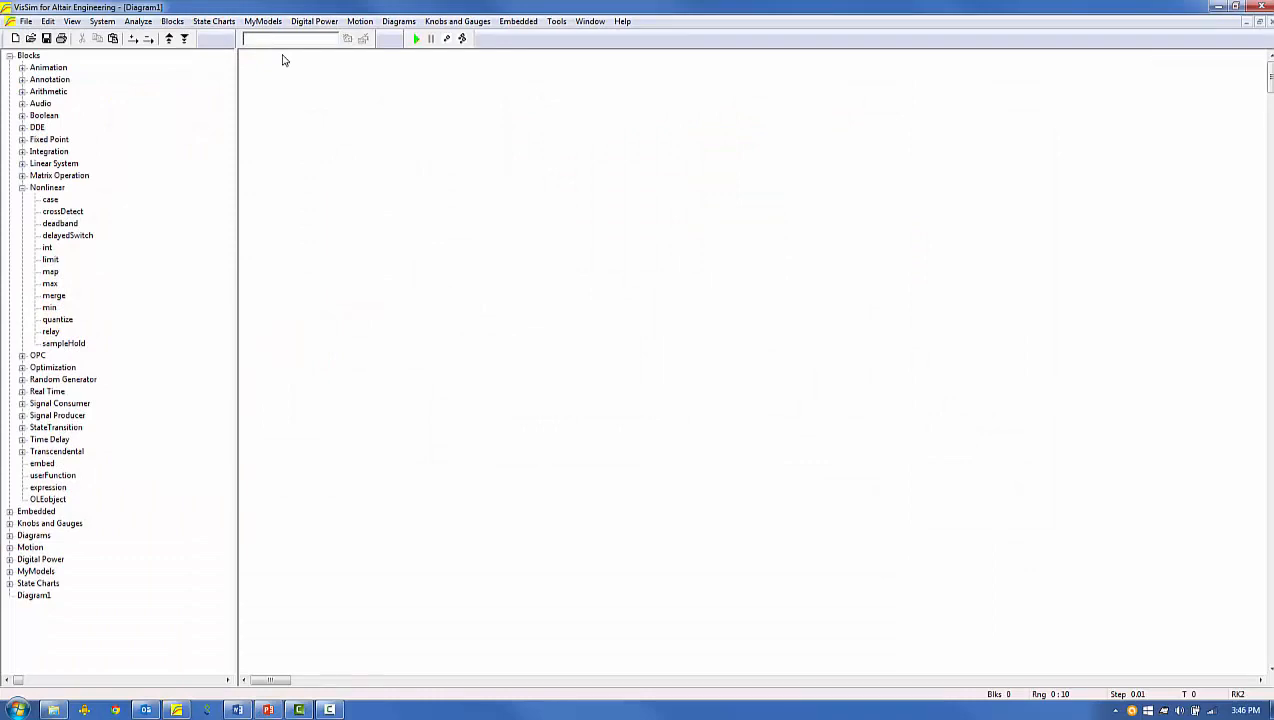
pyautogui.click(263, 21)
pyautogui.moveTo(290, 37)
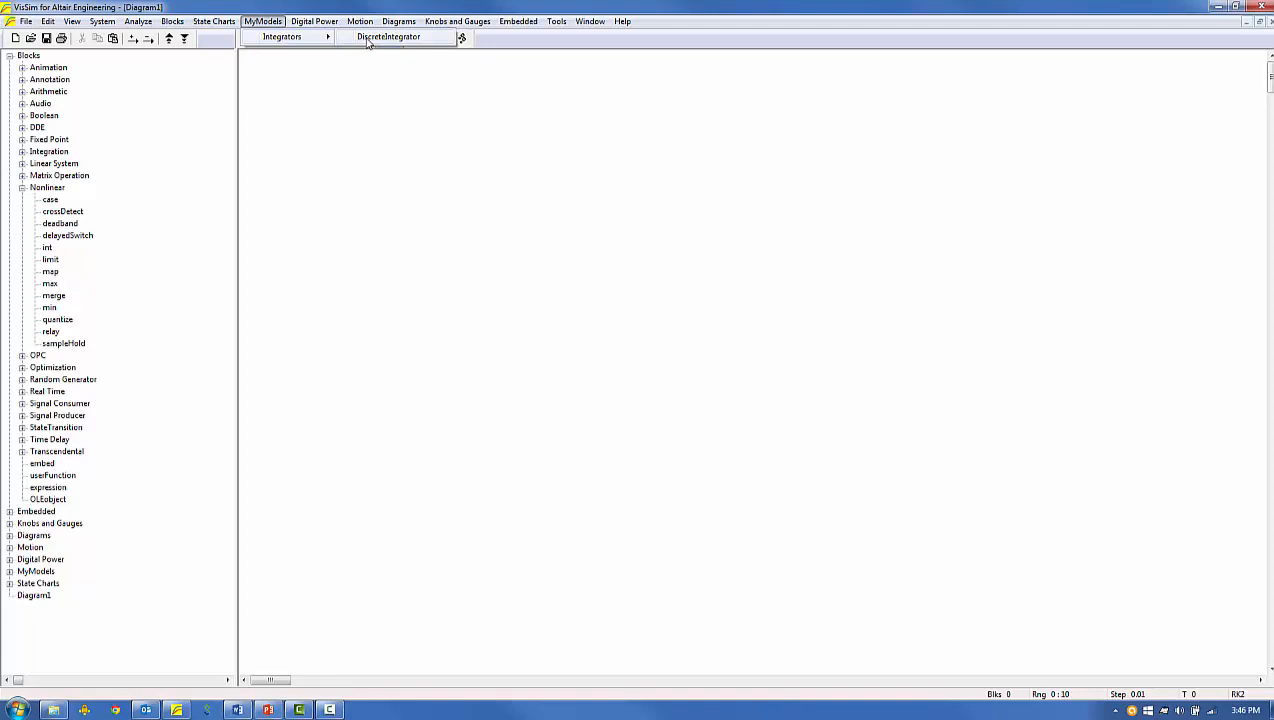
pyautogui.click(368, 37)
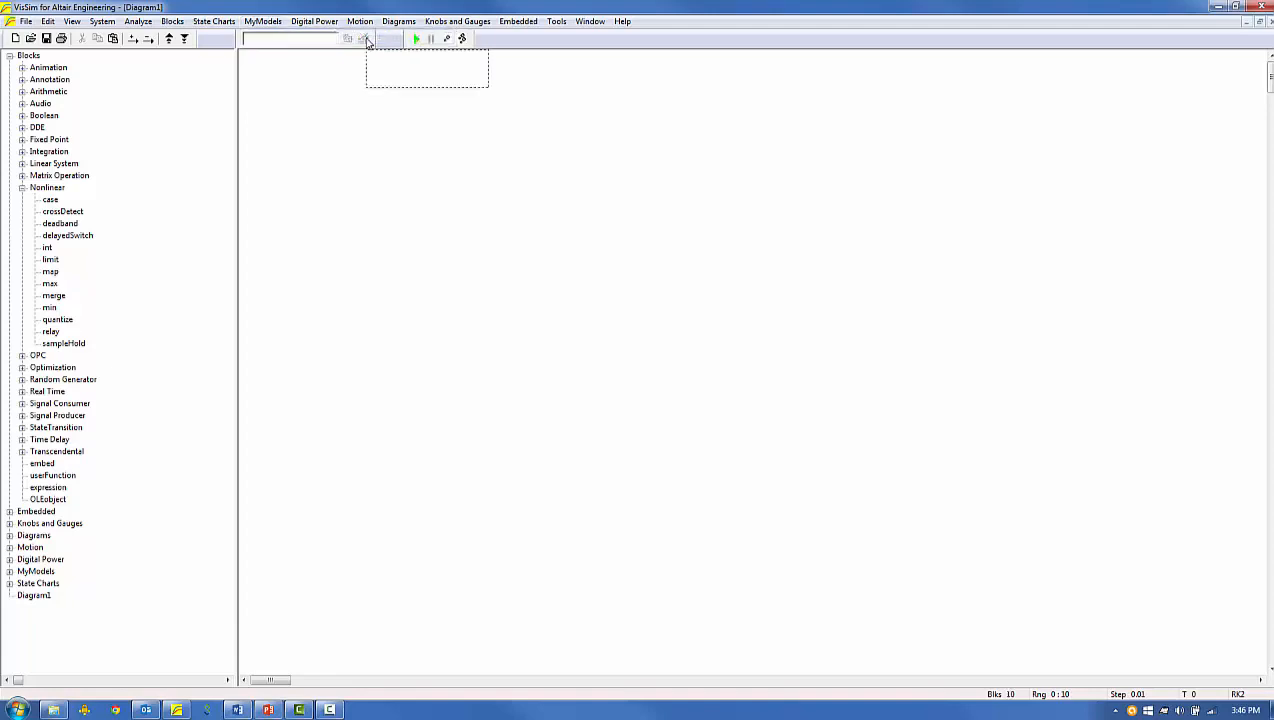
pyautogui.click(350, 129)
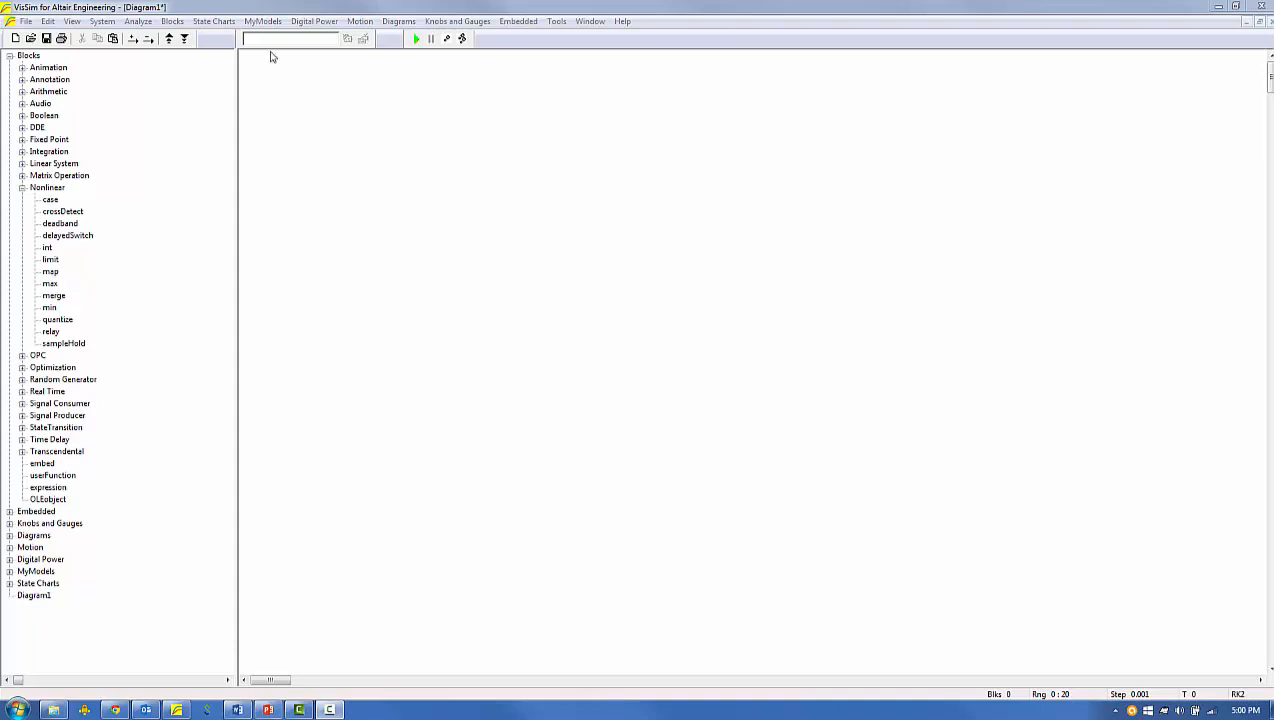
# Insert the DiscreteIntegrator model from MyModels > Integrators into the empty Diagram1.
pyautogui.click(261, 22)
pyautogui.moveTo(300, 37)
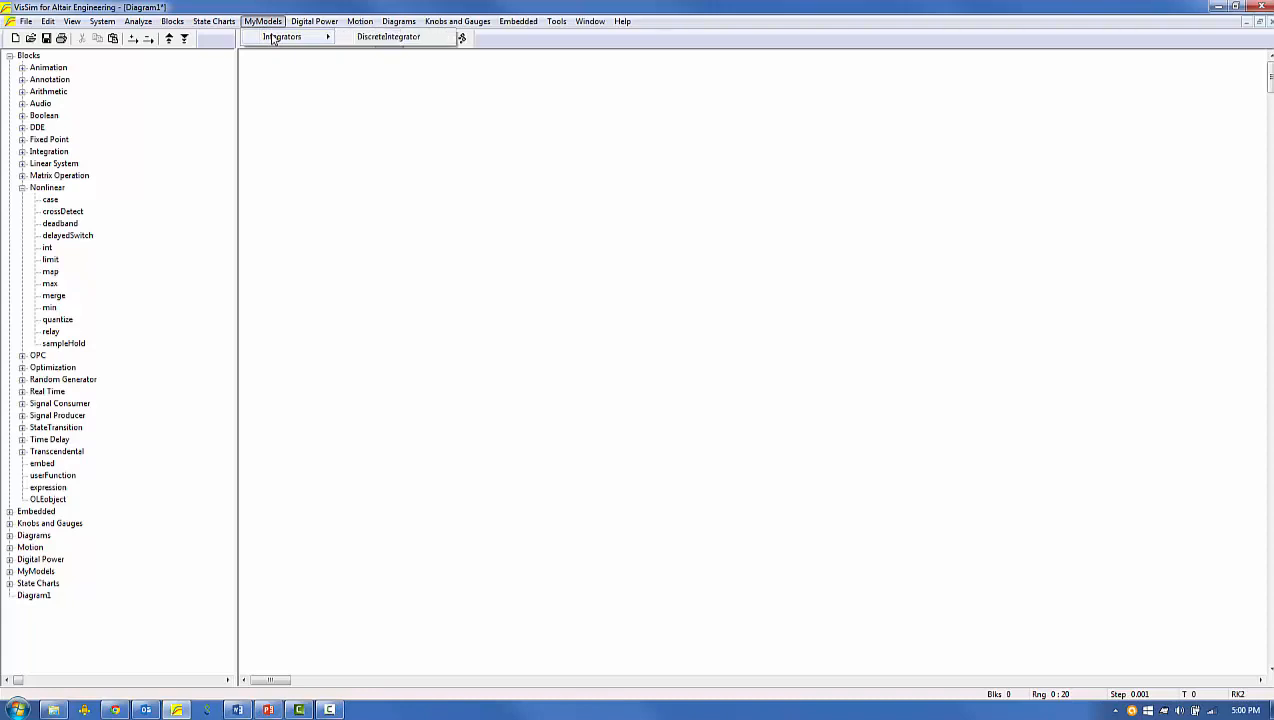
pyautogui.click(388, 37)
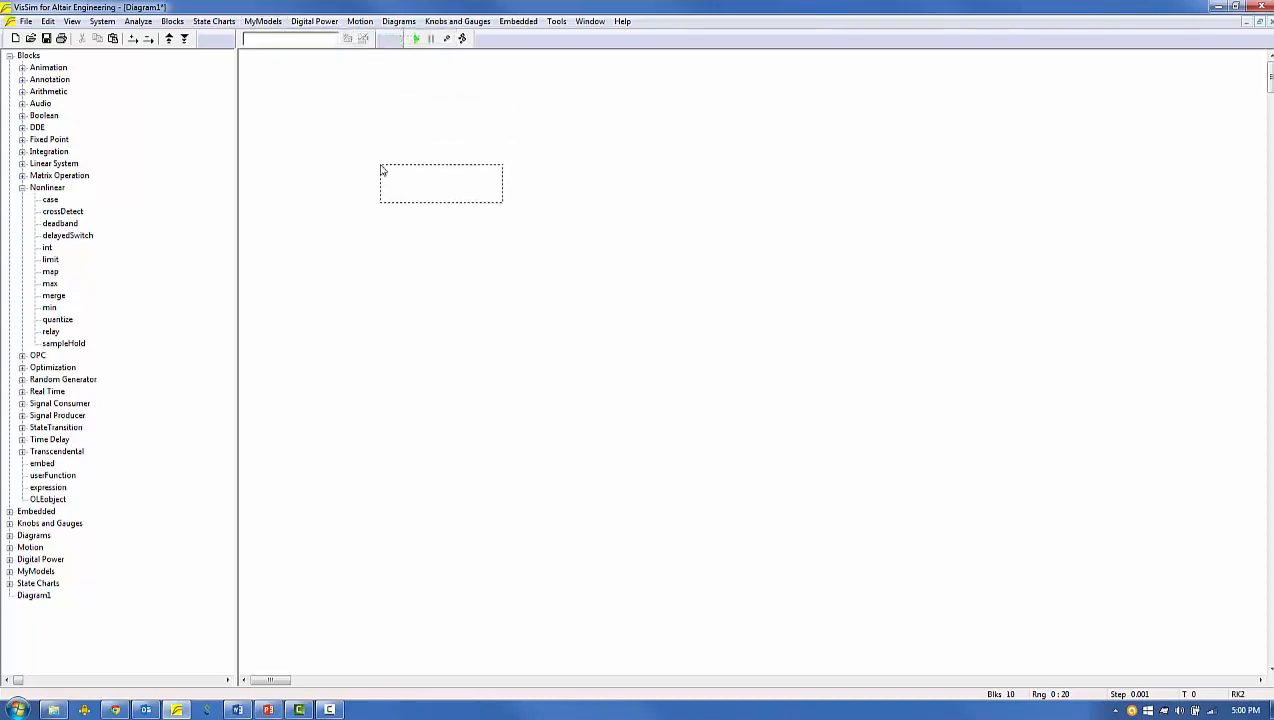
pyautogui.click(379, 164)
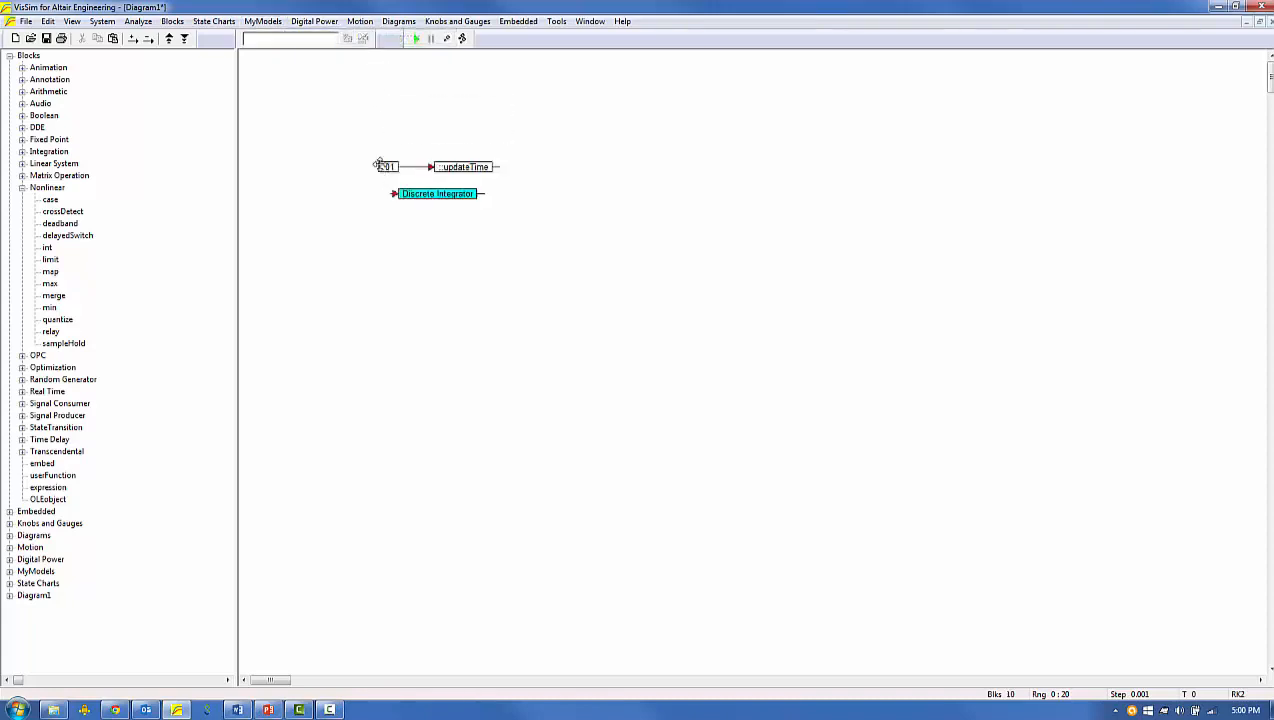
# Rename the Discrete Integrator compound block as "Discrete Integrator with Reset", with "with Reset" on a second line.
pyautogui.click(418, 193)
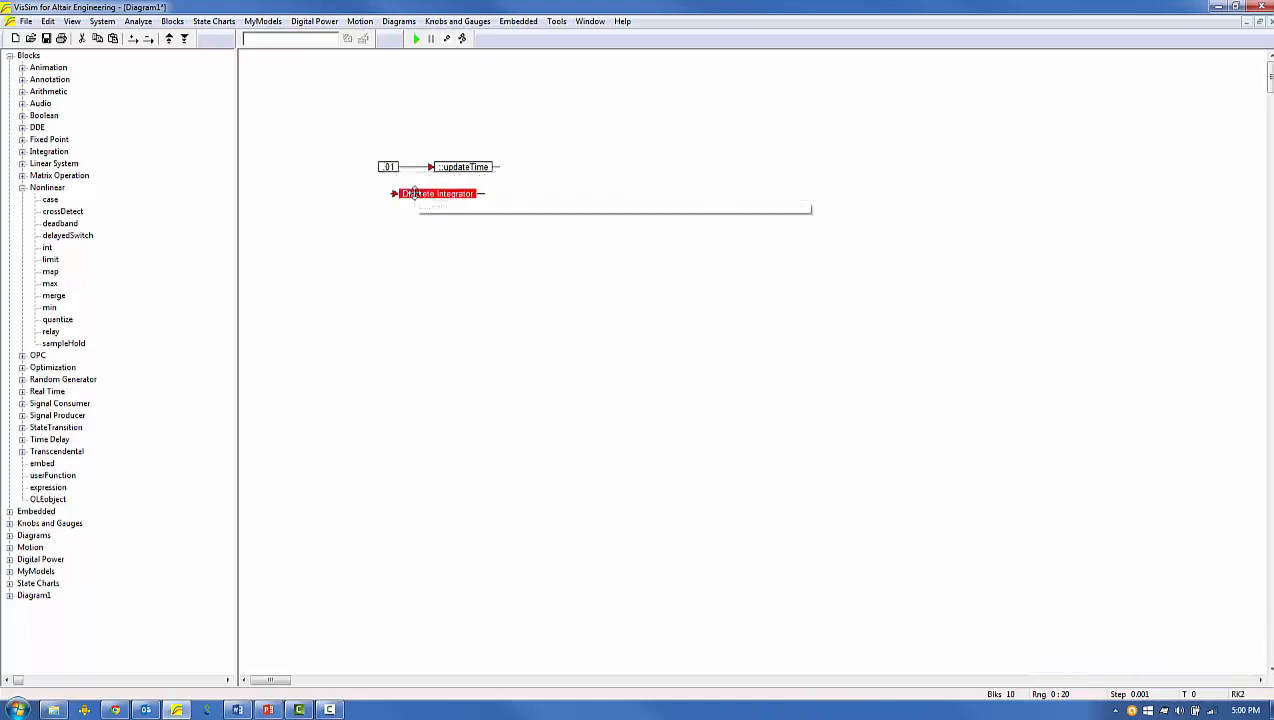
pyautogui.keyDown('ctrl'); pyautogui.rightClick(418, 193); pyautogui.keyUp('ctrl')
pyautogui.click(630, 213)
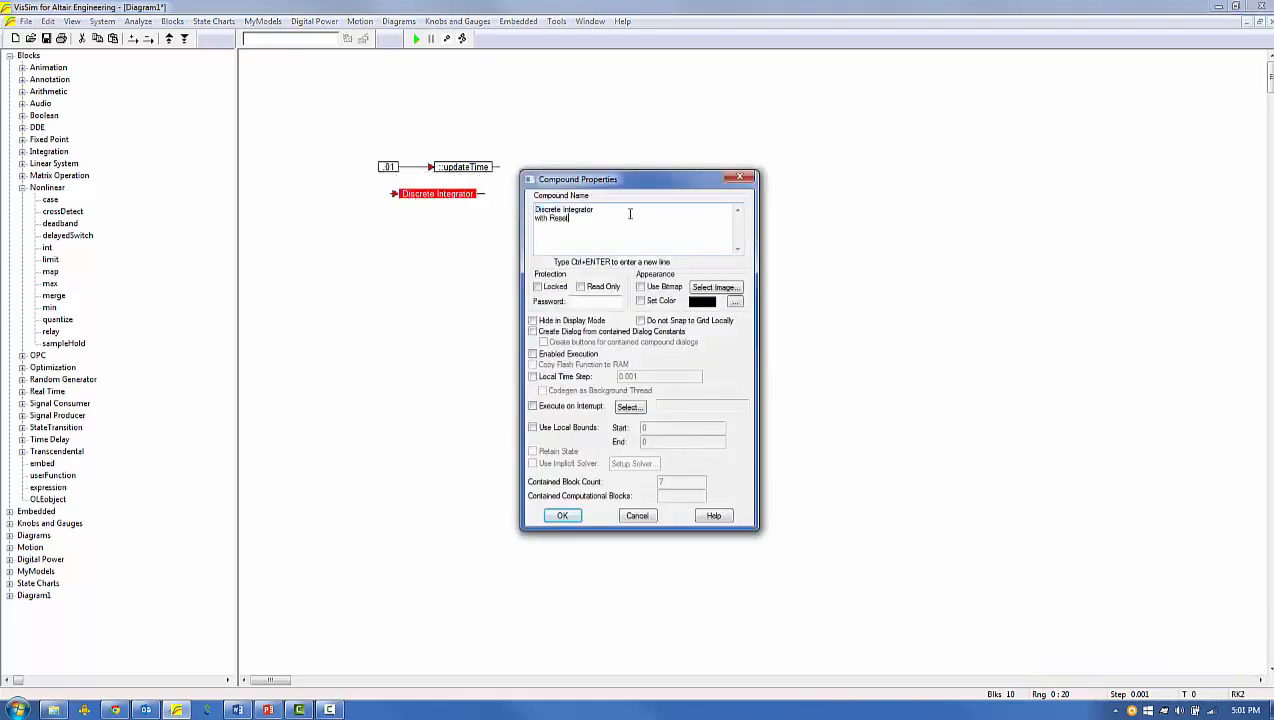
pyautogui.press('Return')
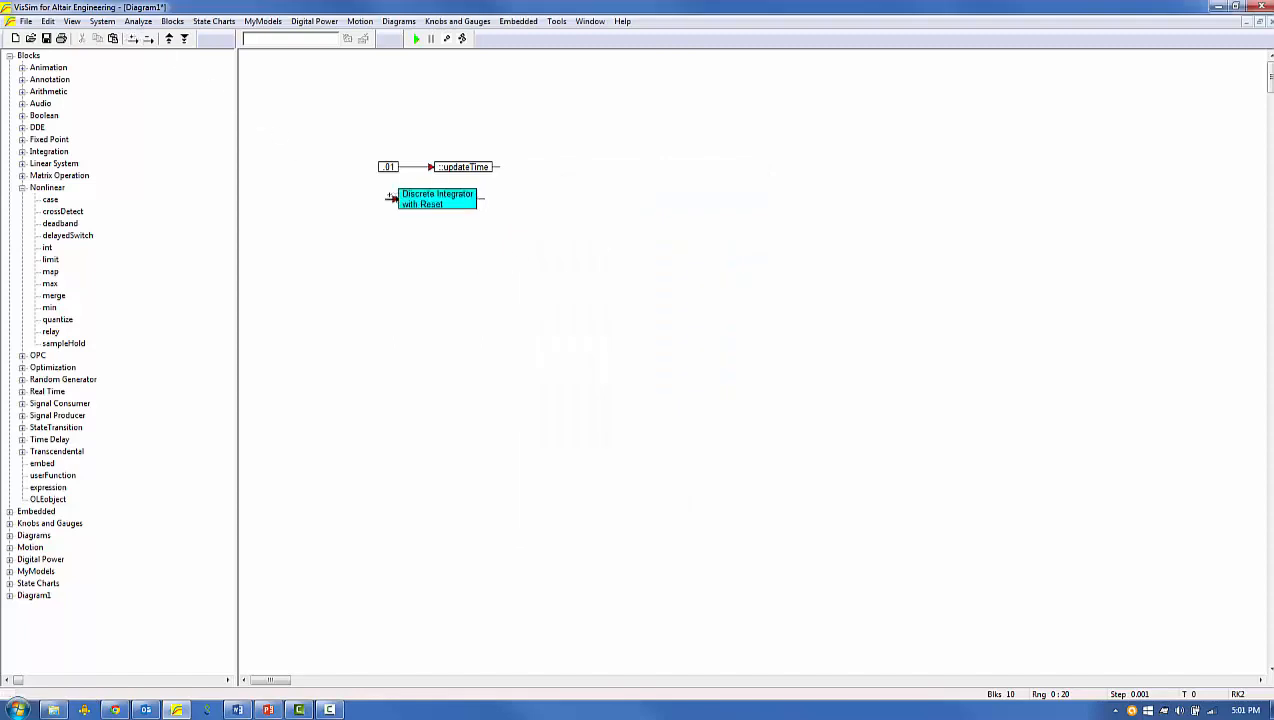
# Add two input connectors to the compound block and label its three inputs x, Trigger and Reset Value.
pyautogui.click(390, 198)
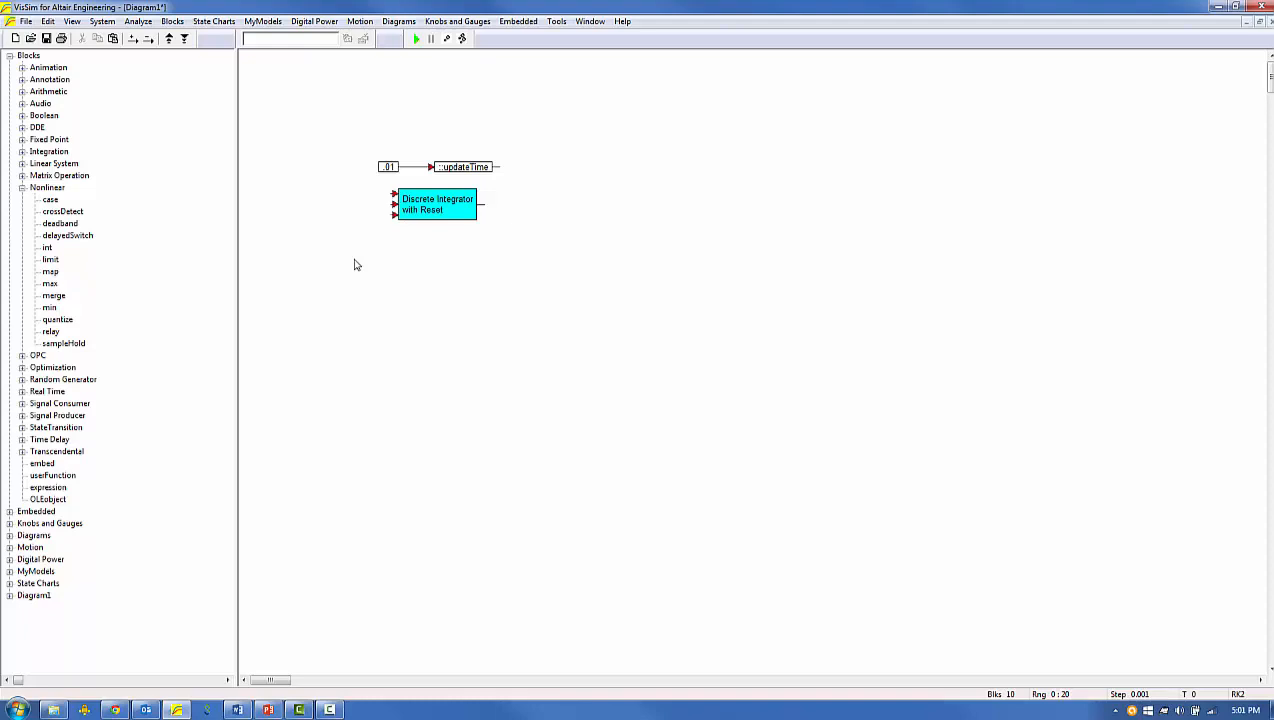
pyautogui.doubleClick(396, 195)
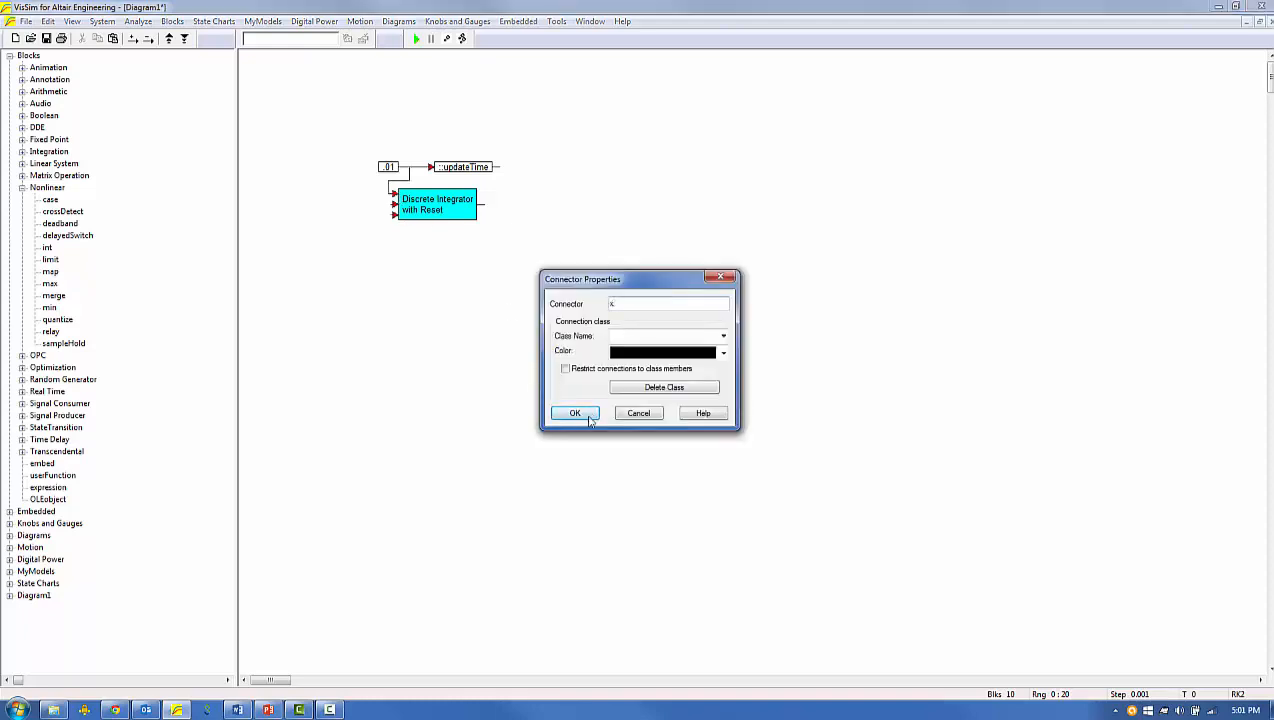
pyautogui.click(580, 413)
pyautogui.doubleClick(393, 204)
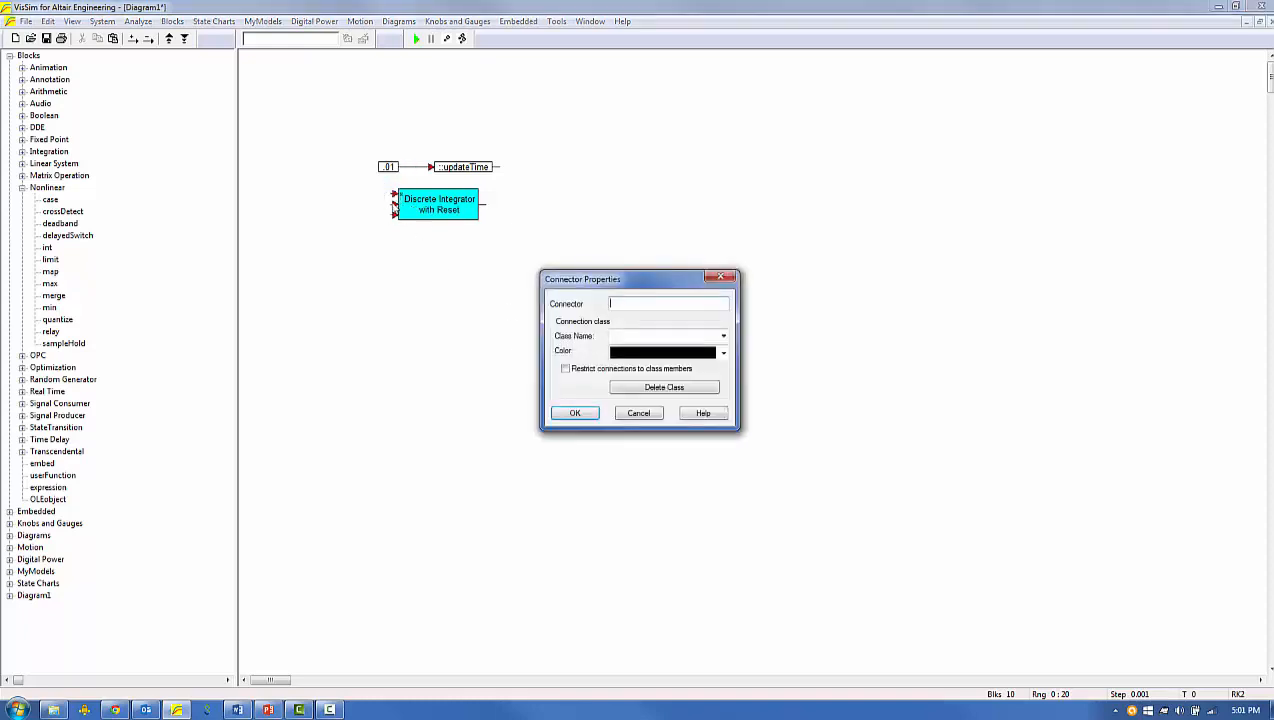
pyautogui.write('Trigger')
pyautogui.press('Return')
pyautogui.doubleClick(394, 216)
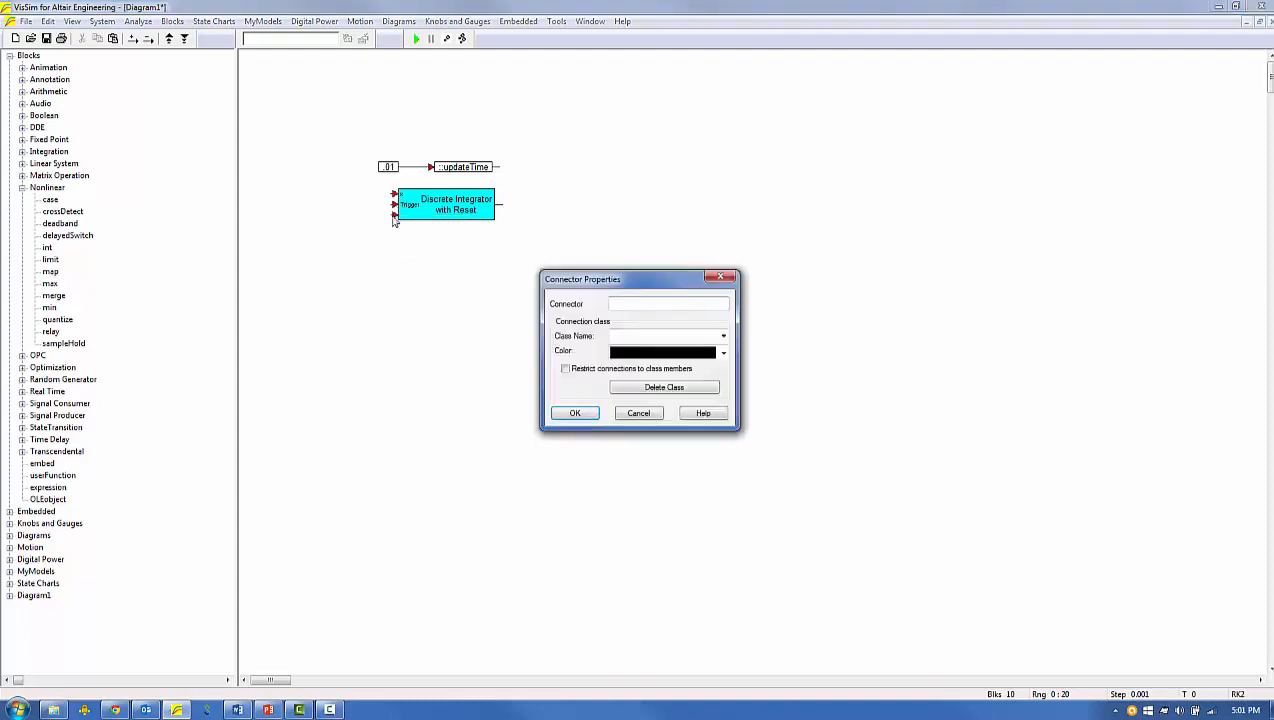
pyautogui.write('Reset Value')
pyautogui.press('Return')
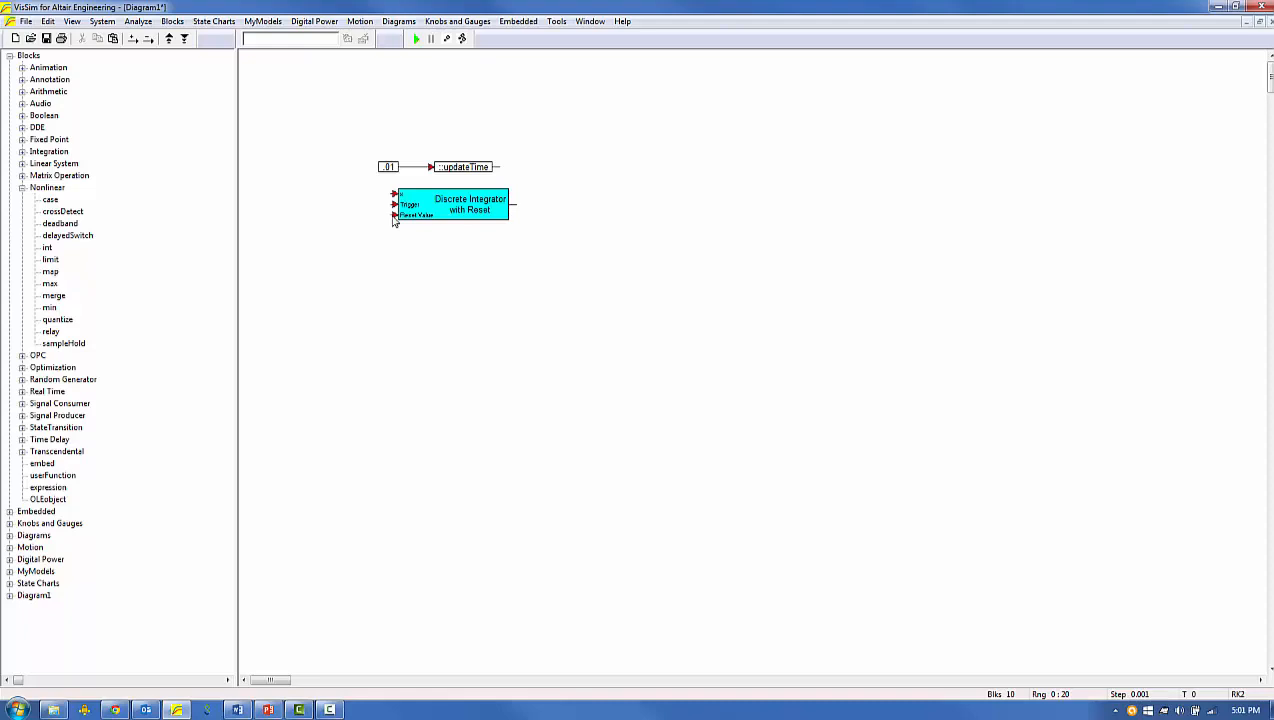
# Inside the compound block, attach the Input variable to the x input as :x and place a copy beside Trigger.
pyautogui.rightClick(422, 208)
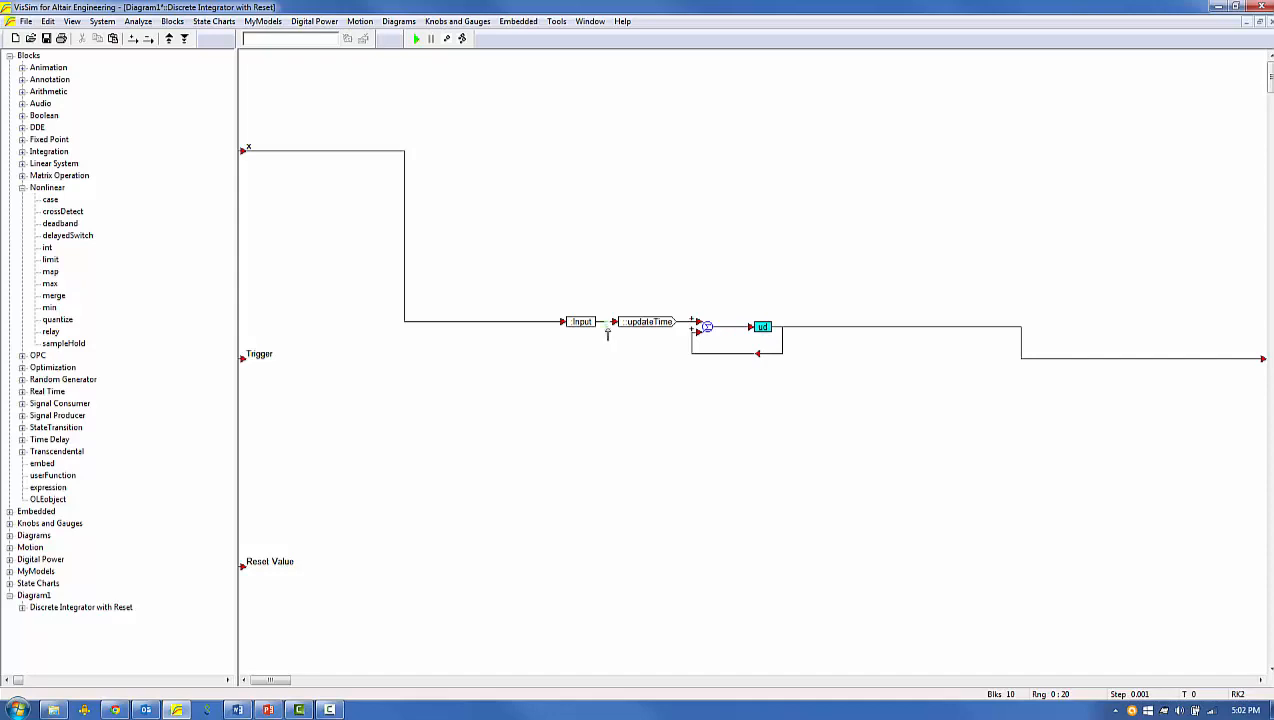
pyautogui.moveTo(581, 321); pyautogui.dragTo(298, 366)
pyautogui.doubleClick(288, 150)
pyautogui.write(':x')
pyautogui.press('Return')
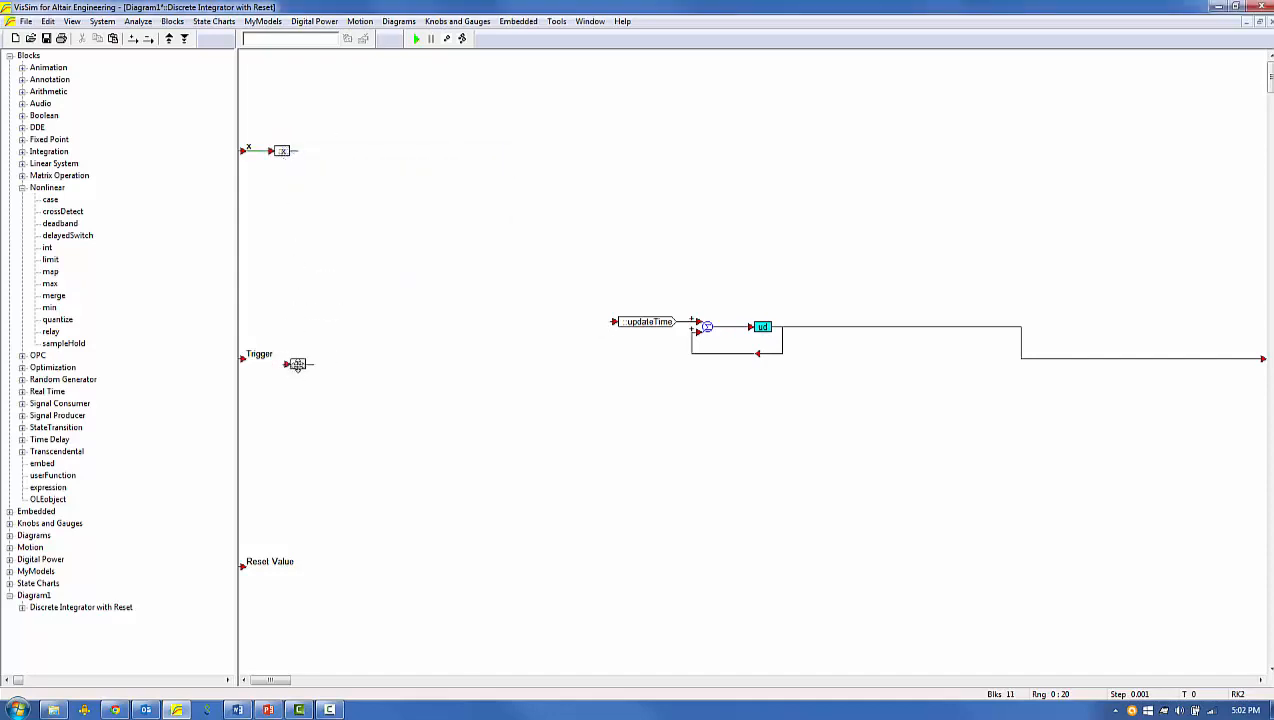
# Name the variable beside the Trigger input :Trigger, and attach a copy named :Reset Value to the Reset Value input.
pyautogui.doubleClick(297, 365)
pyautogui.write(':Trigger')
pyautogui.press('Return')
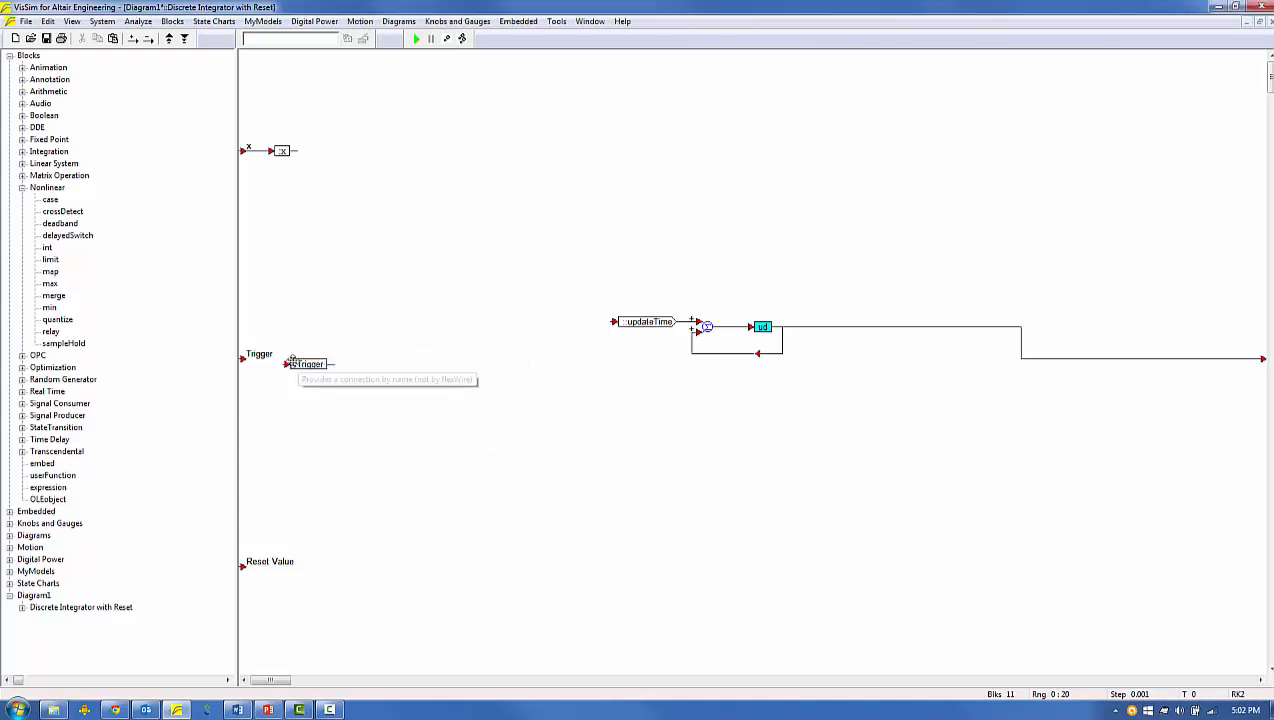
pyautogui.keyDown('ctrl'); pyautogui.moveTo(305, 364); pyautogui.dragTo(280, 572); pyautogui.keyUp('ctrl')
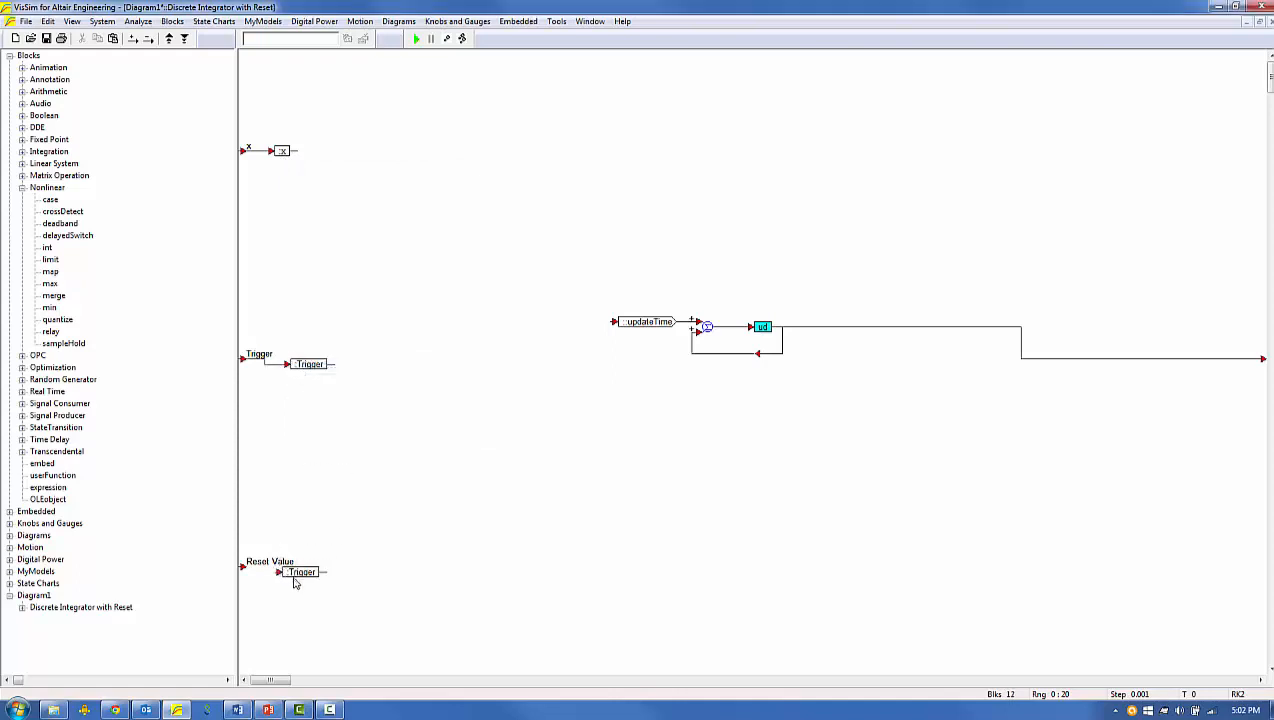
pyautogui.doubleClick(296, 575)
pyautogui.write(':Reset Value')
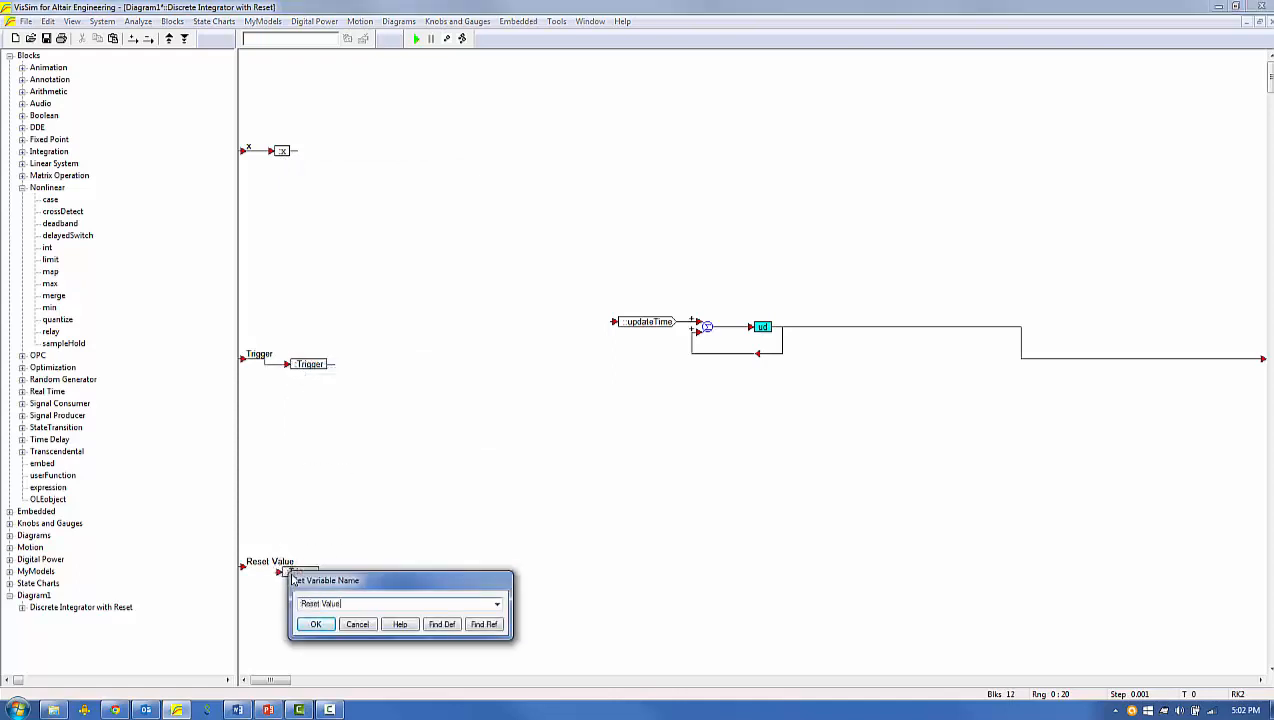
pyautogui.press('Return')
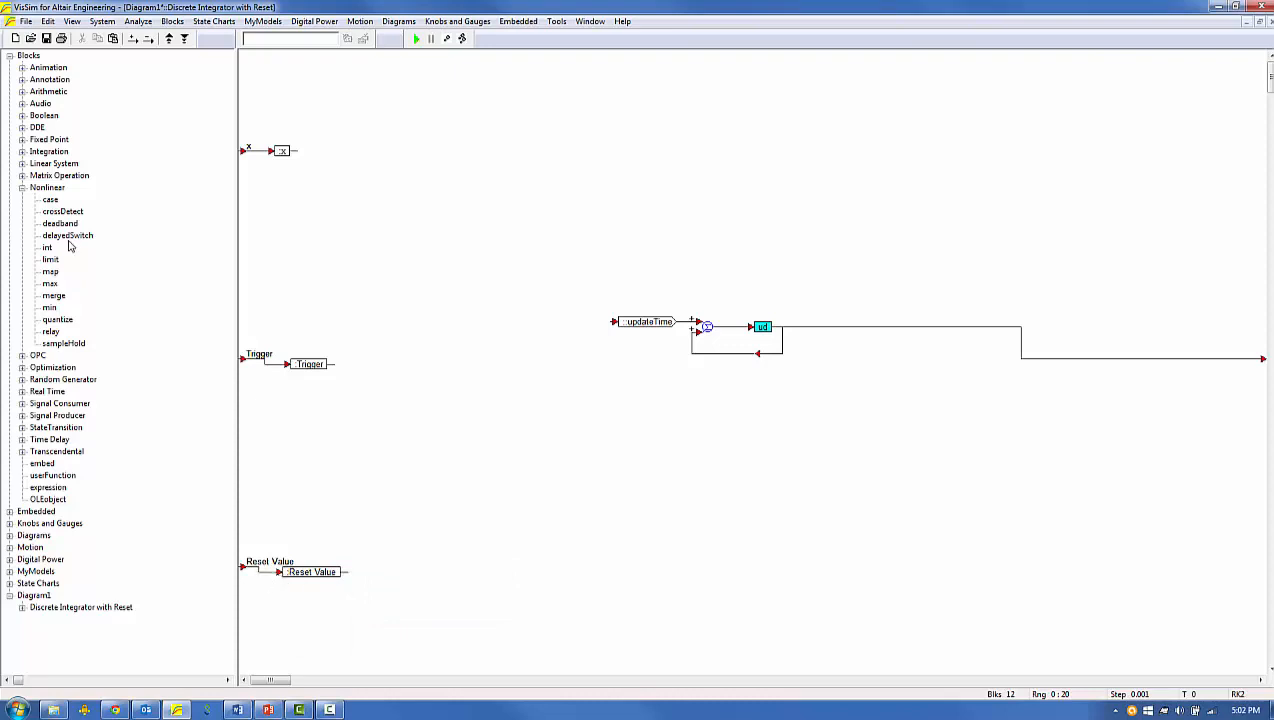
# Place a merge block between the summing junction and the unit delay, with the sum feeding its f input and its output feeding the delay.
pyautogui.moveTo(54, 298); pyautogui.dragTo(797, 378)
pyautogui.moveTo(763, 326); pyautogui.dragTo(873, 322)
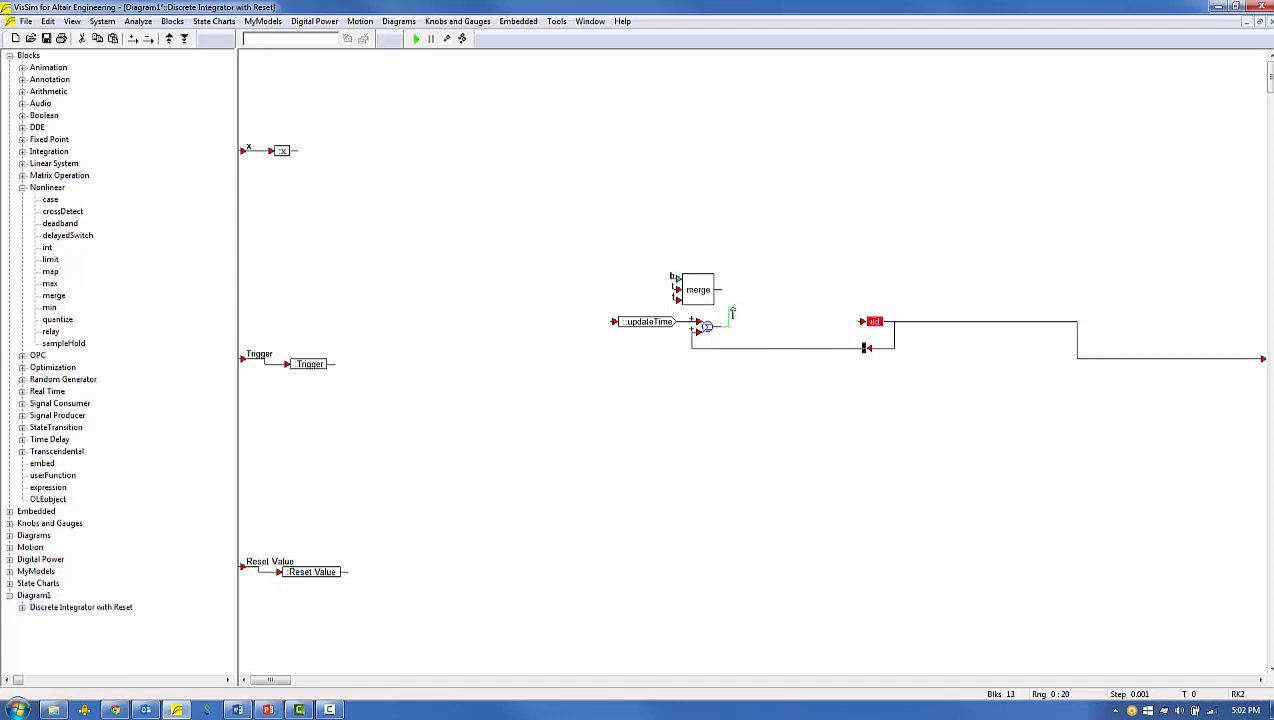
pyautogui.moveTo(697, 296); pyautogui.dragTo(769, 323)
pyautogui.moveTo(860, 322)
pyautogui.mouseDown()
pyautogui.moveTo(791, 317)
pyautogui.moveTo(873, 315)
pyautogui.mouseUp()
pyautogui.click(870, 414)
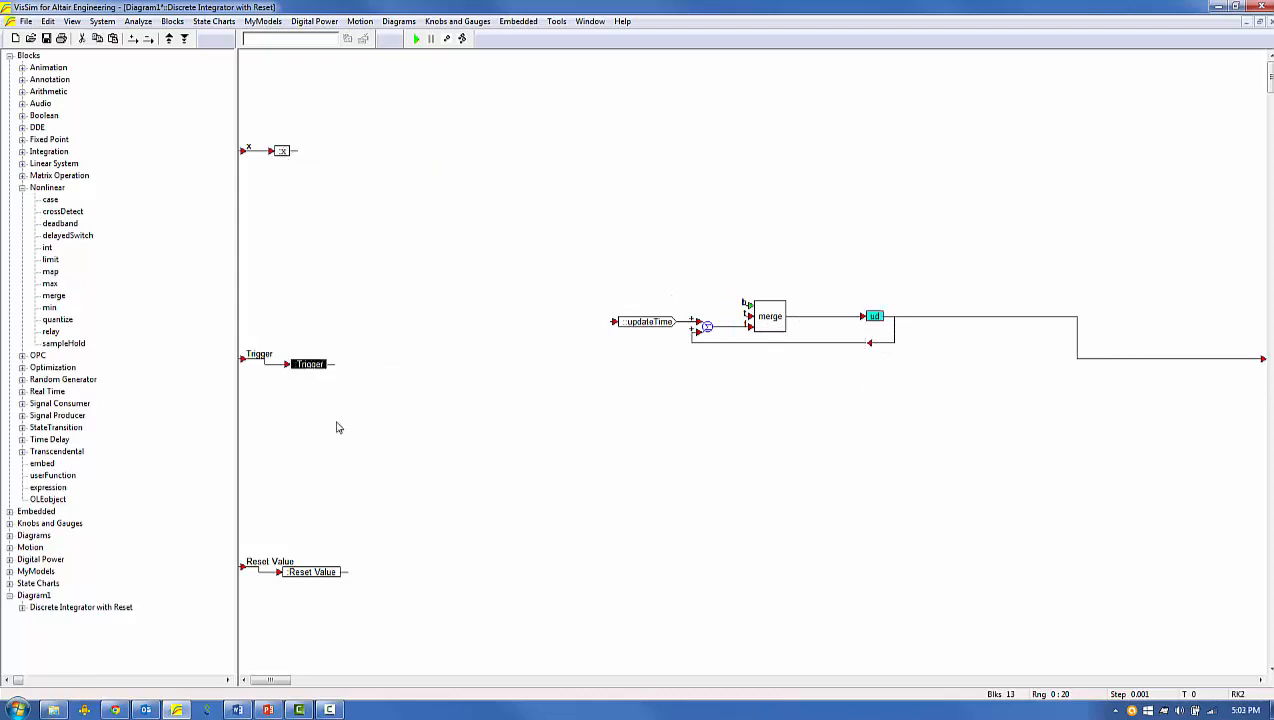
# Feed copies of :Trigger and :Reset Value into the merge block's b and t inputs, and a copy of :x into updateTime.
pyautogui.moveTo(319, 364); pyautogui.dragTo(661, 267)
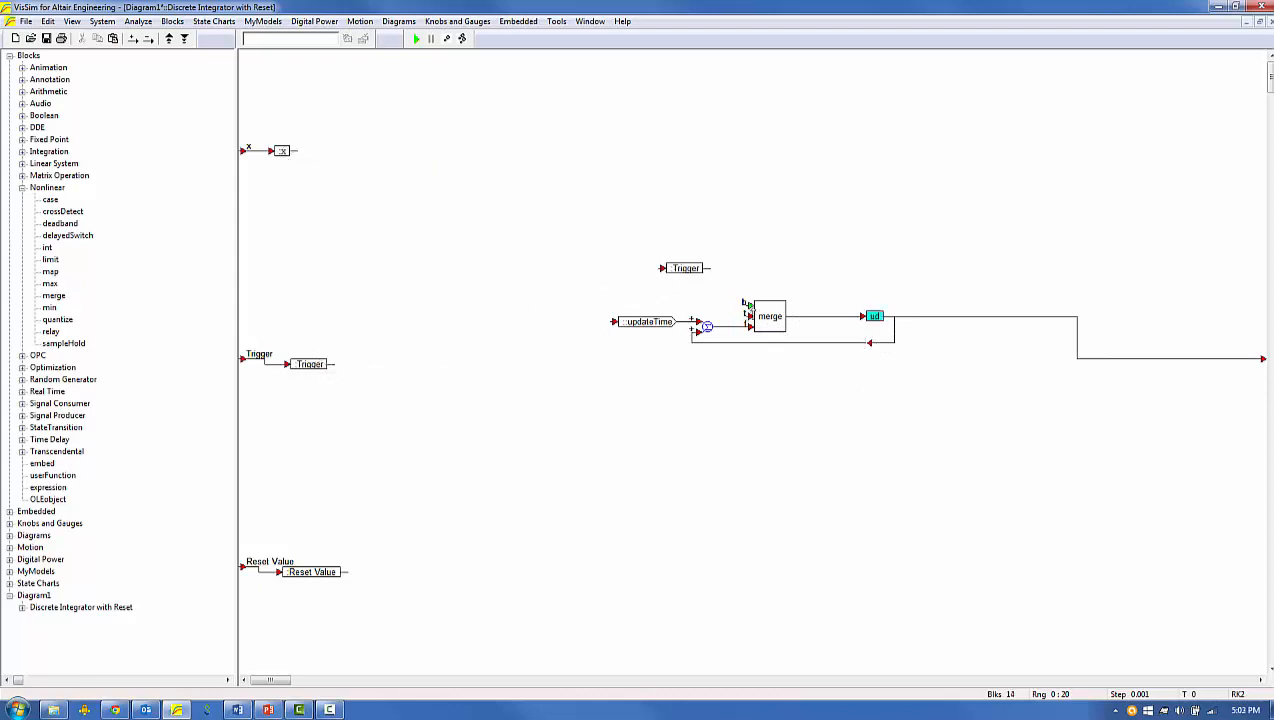
pyautogui.moveTo(748, 307); pyautogui.dragTo(706, 268)
pyautogui.moveTo(337, 570); pyautogui.dragTo(690, 295)
pyautogui.moveTo(282, 151); pyautogui.dragTo(613, 322)
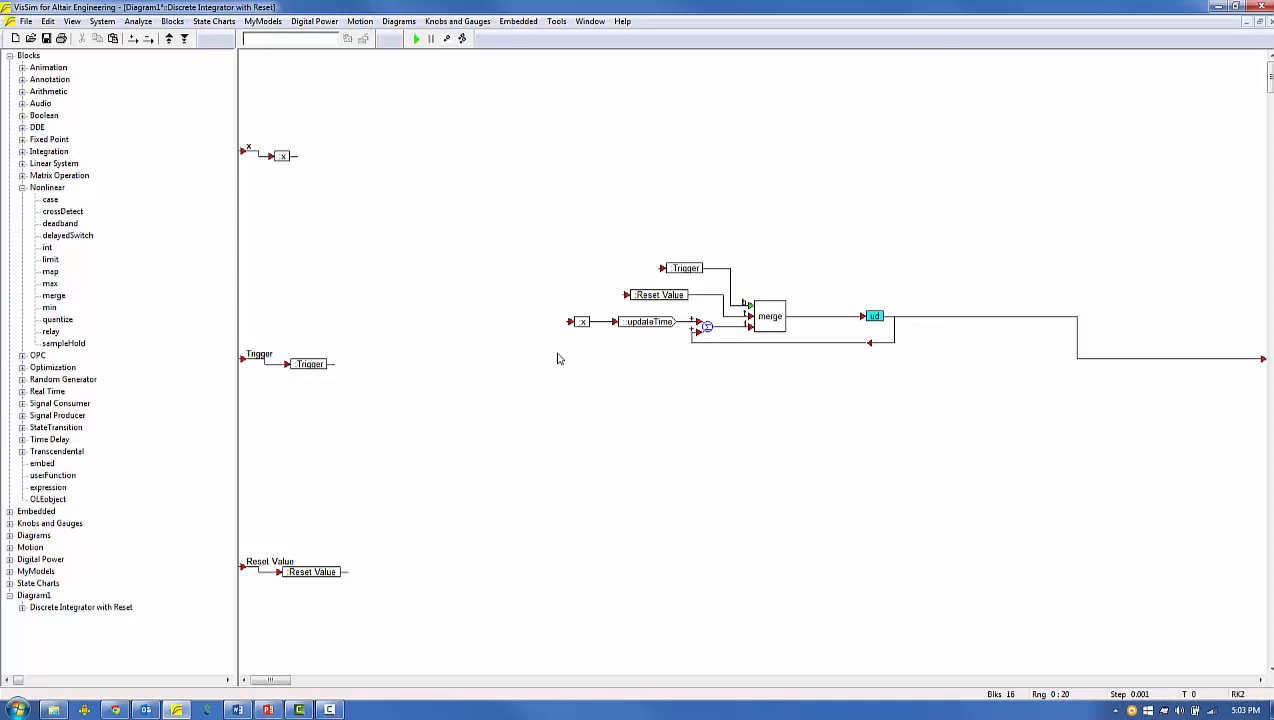
# Return to the top level and save the diagram as DiscreteResetIntegrator in the MyModels\Integrators folder.
pyautogui.rightClick(558, 359)
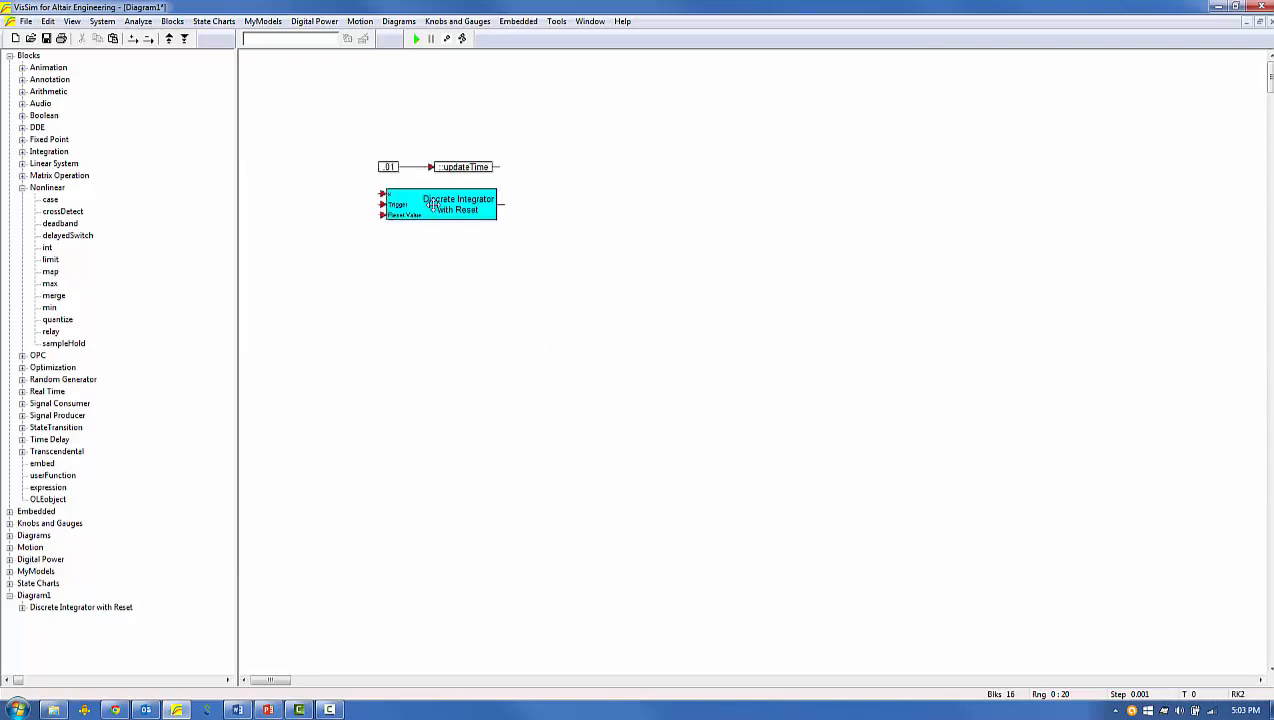
pyautogui.click(27, 21)
pyautogui.click(51, 128)
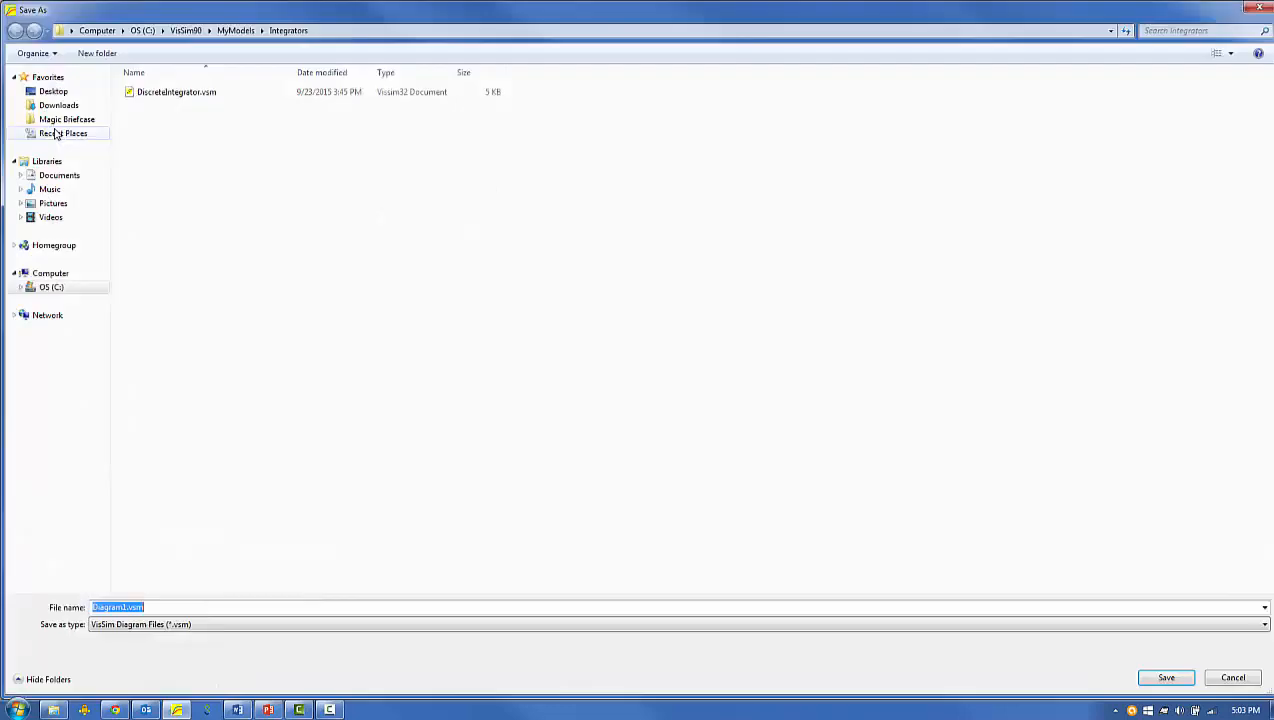
pyautogui.write('D')
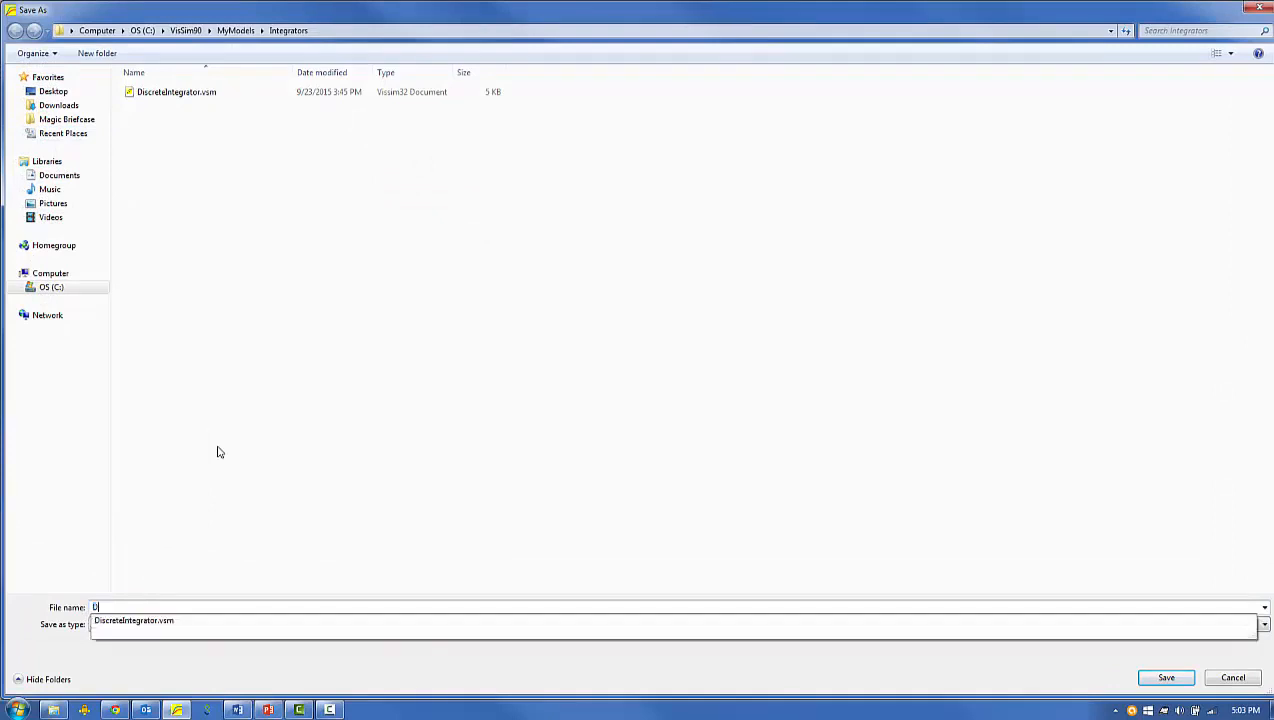
pyautogui.write('iscreteResetIntegrator')
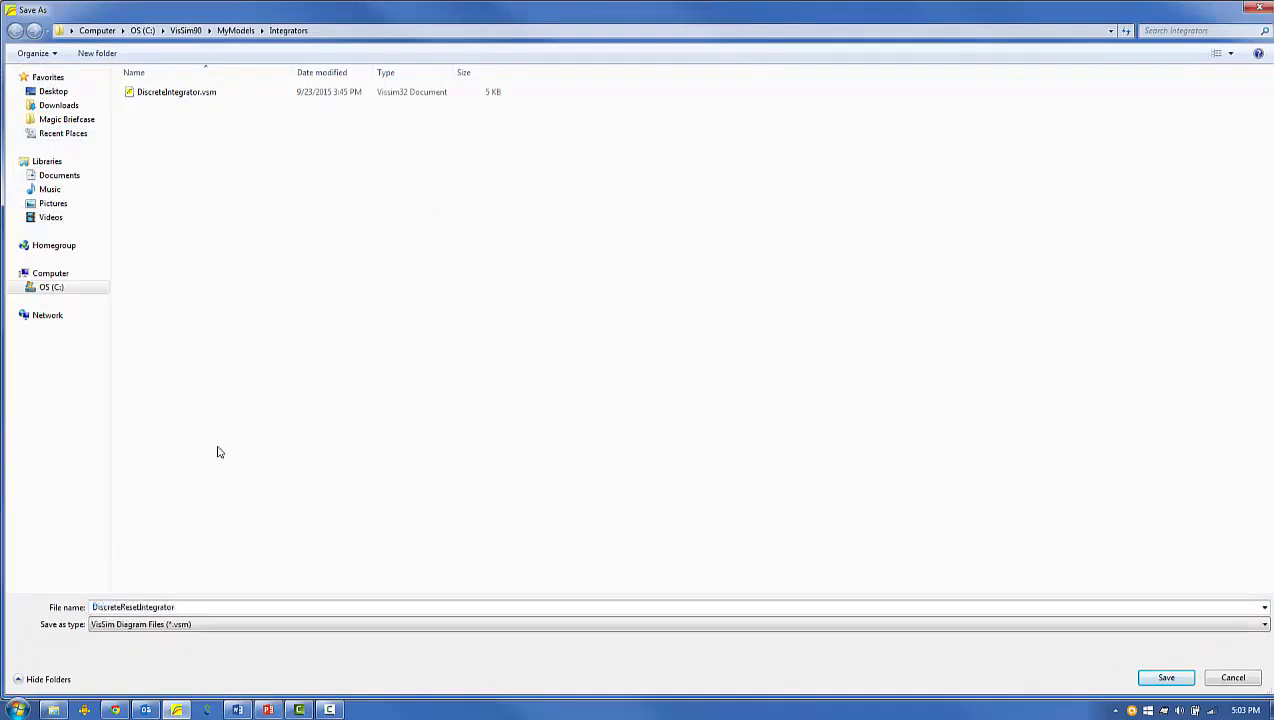
pyautogui.press('Return')
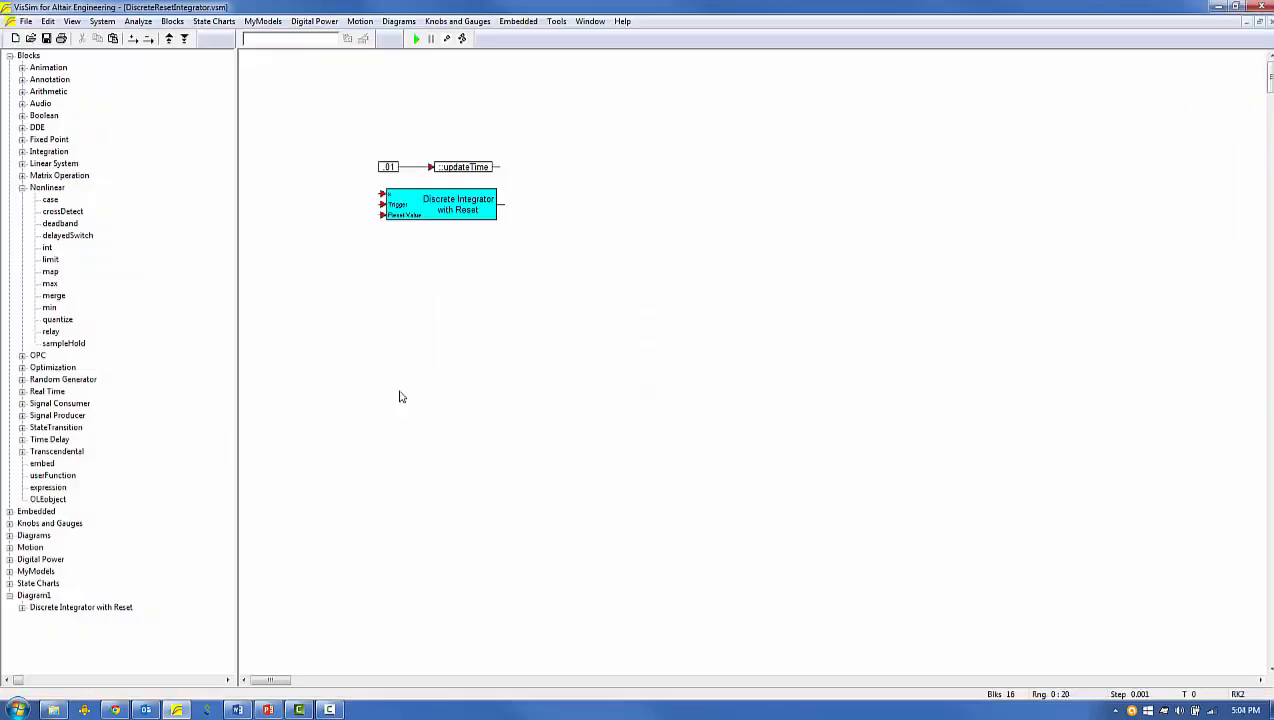
# Exit VisSim and start it again to reload the custom models.
pyautogui.click(26, 21)
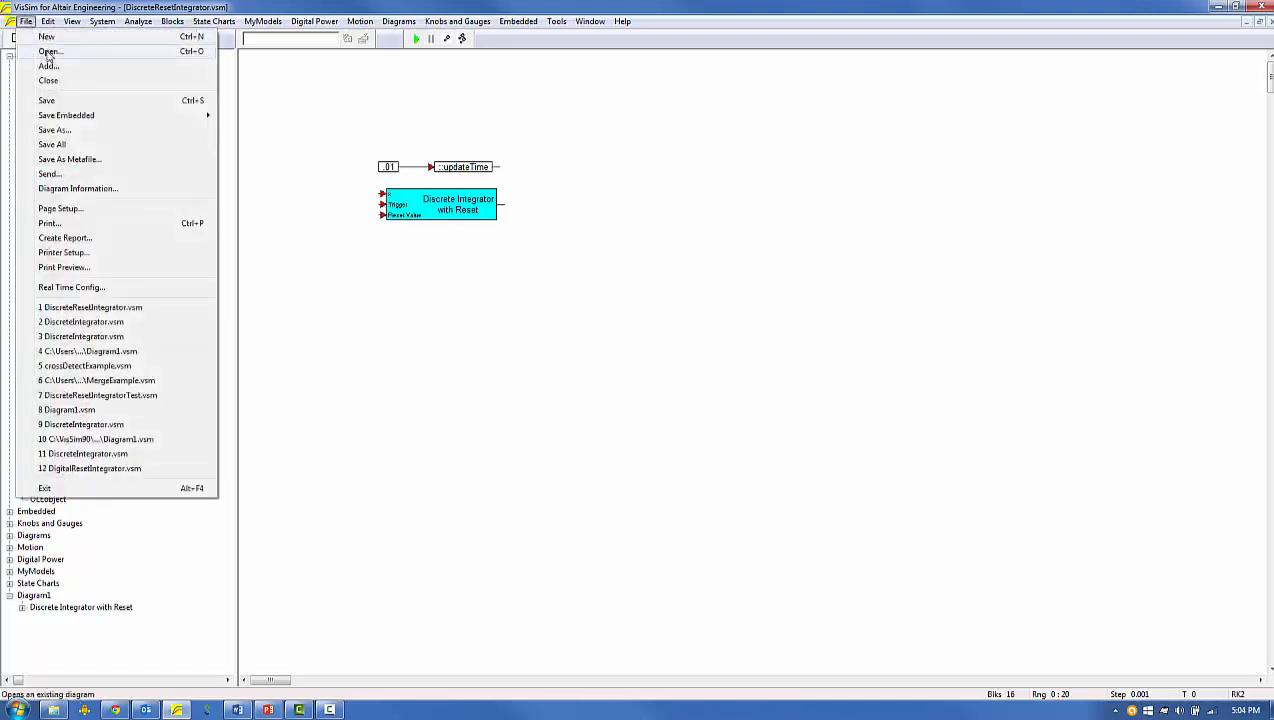
pyautogui.click(61, 489)
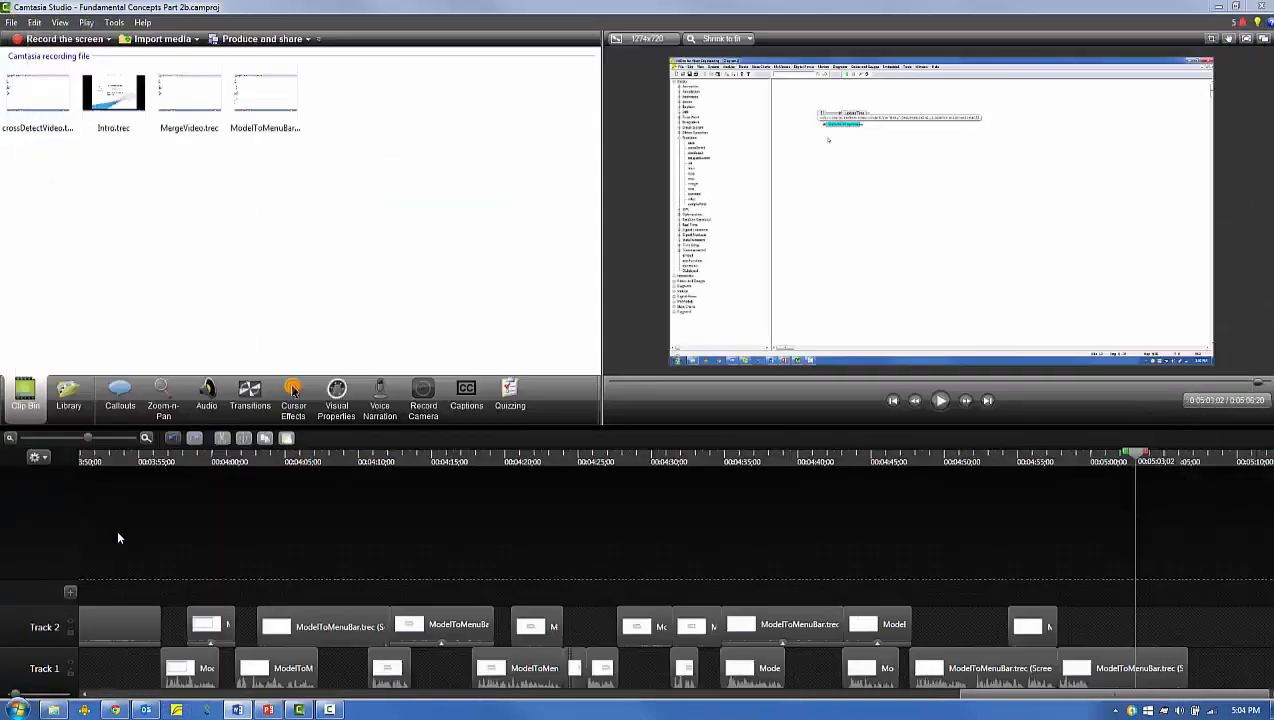
pyautogui.click(176, 710)
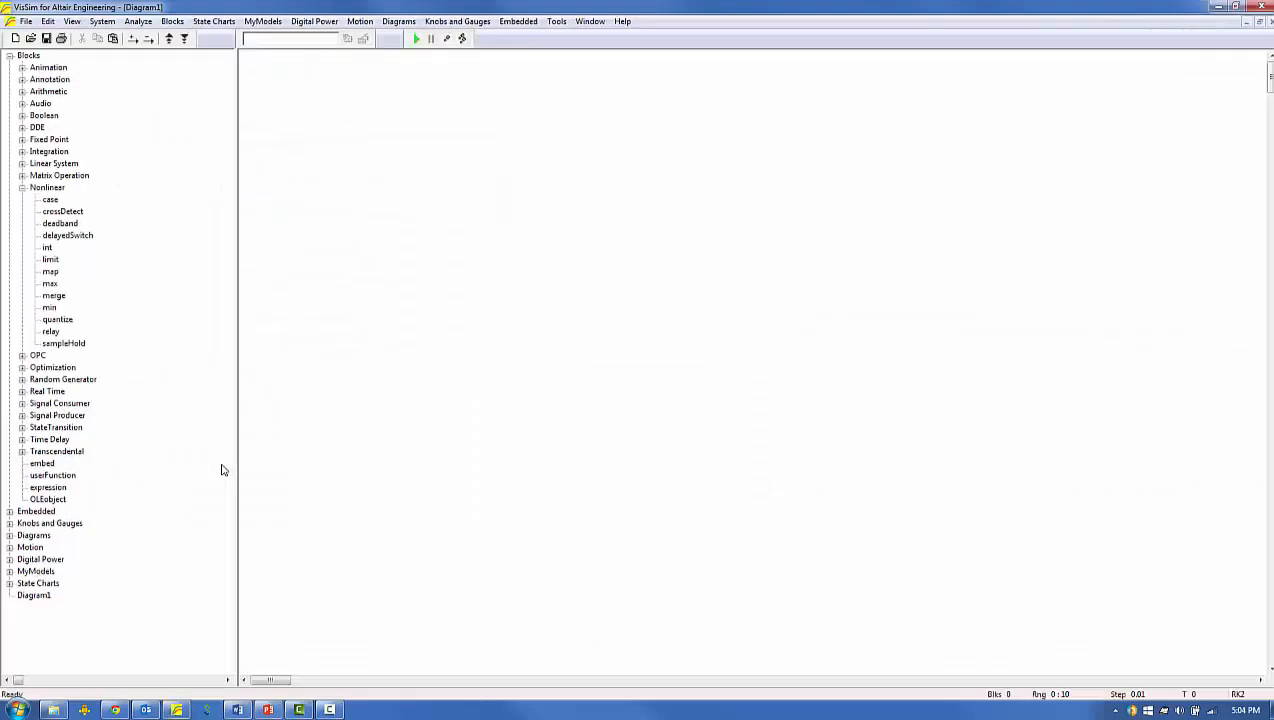
# Insert the DiscreteResetIntegrator model from MyModels > Integrators into the empty Diagram1 and shift its blocks toward the middle of the diagram.
pyautogui.click(270, 26)
pyautogui.moveTo(280, 37)
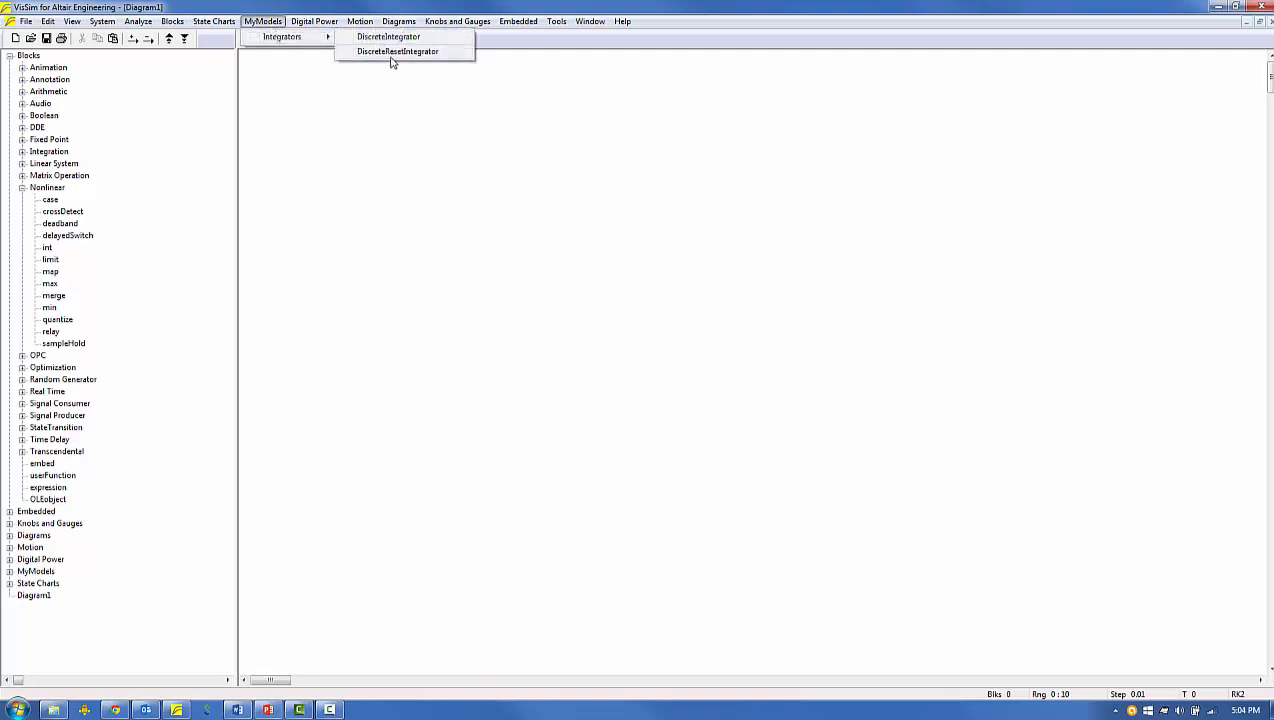
pyautogui.click(391, 55)
pyautogui.click(435, 227)
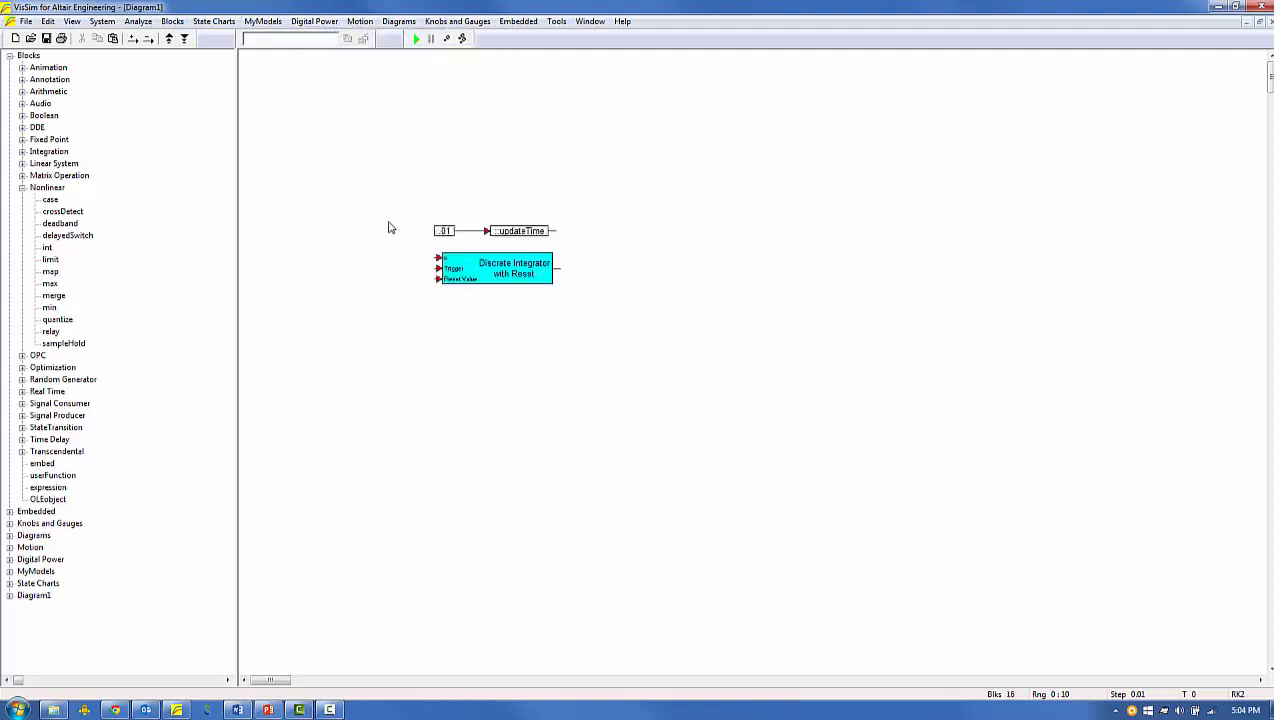
pyautogui.moveTo(390, 185); pyautogui.dragTo(621, 273)
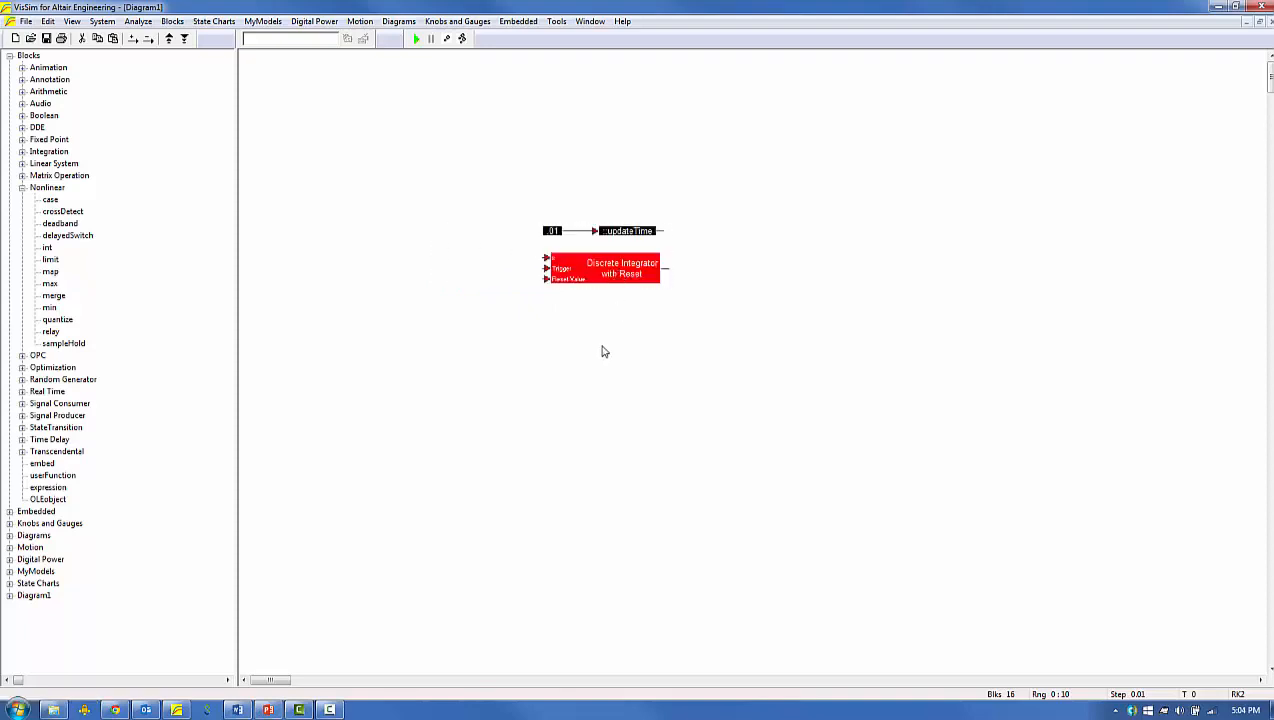
pyautogui.click(603, 351)
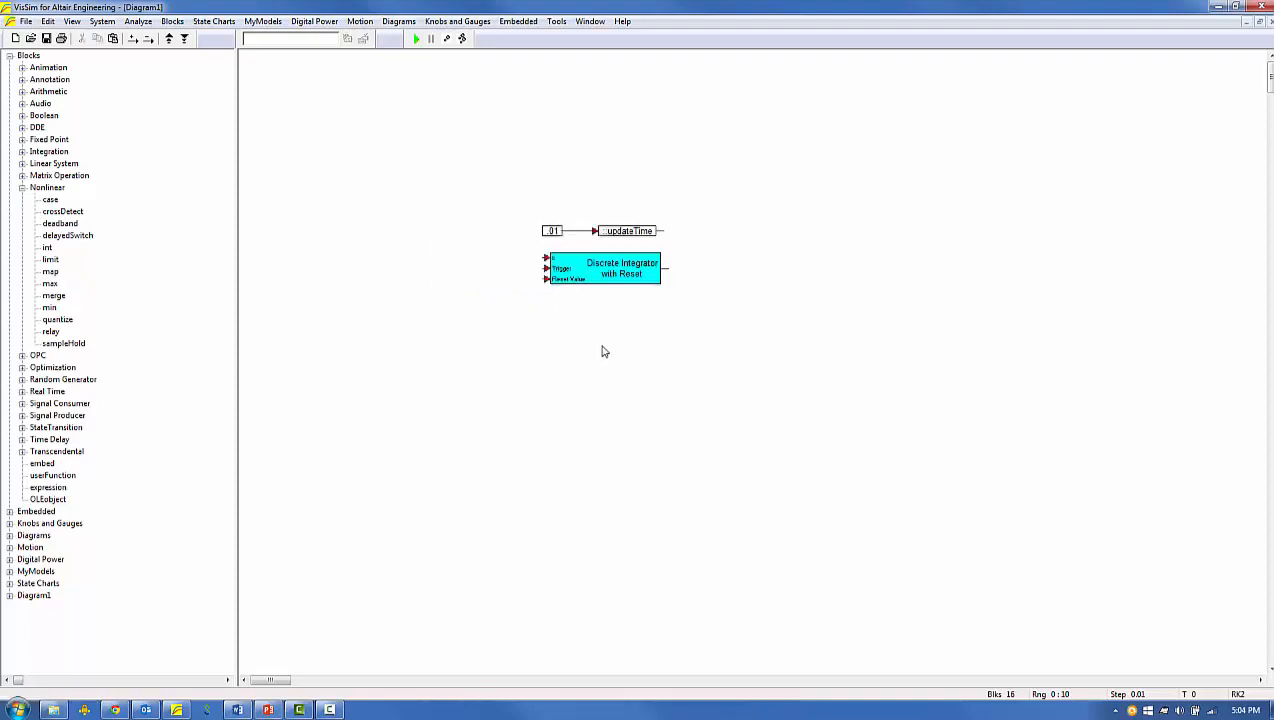
# Add crossDetect, limit, step and const blocks to the diagram beside the Discrete Integrator with Reset.
pyautogui.moveTo(77, 213); pyautogui.dragTo(352, 312)
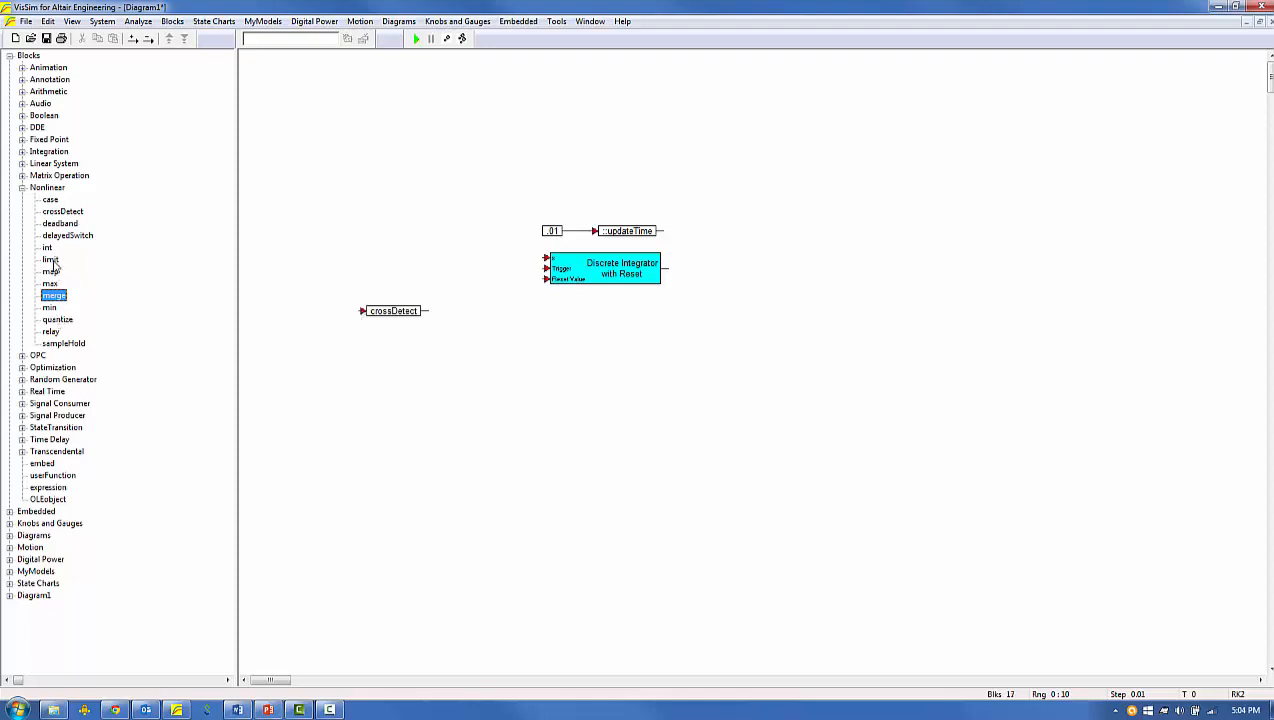
pyautogui.moveTo(52, 261); pyautogui.dragTo(347, 354)
pyautogui.click(22, 187)
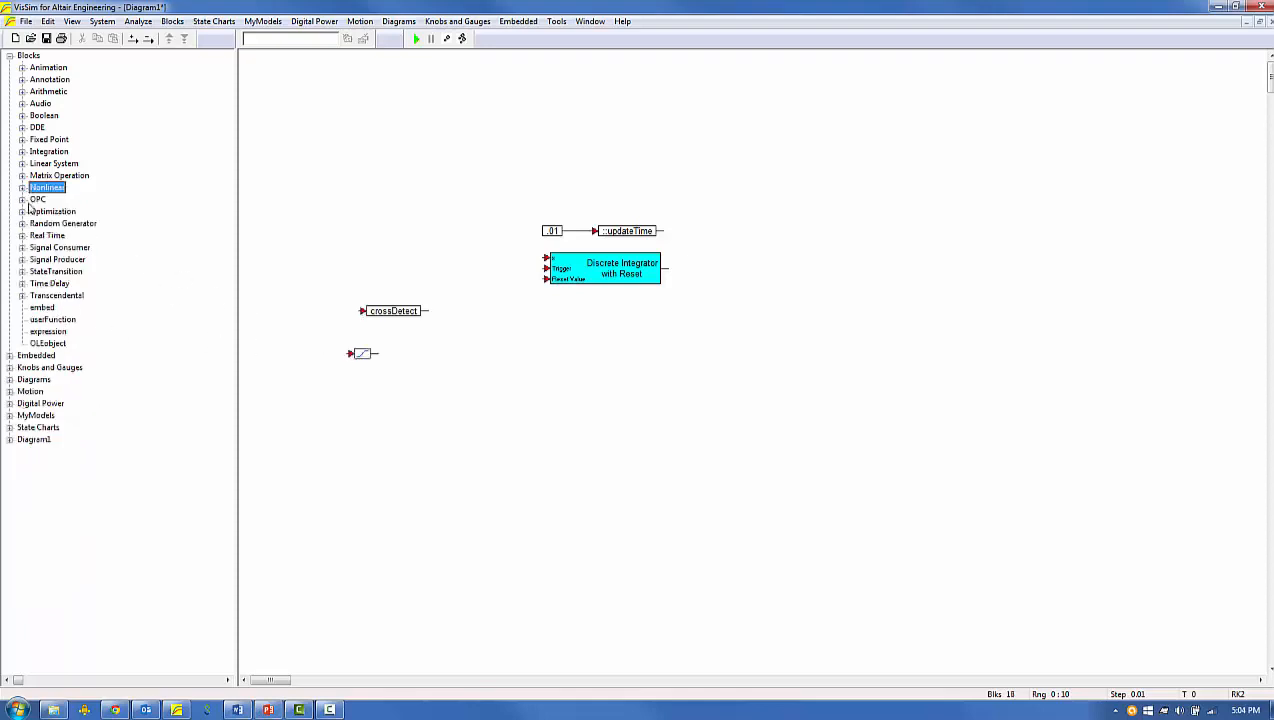
pyautogui.click(22, 259)
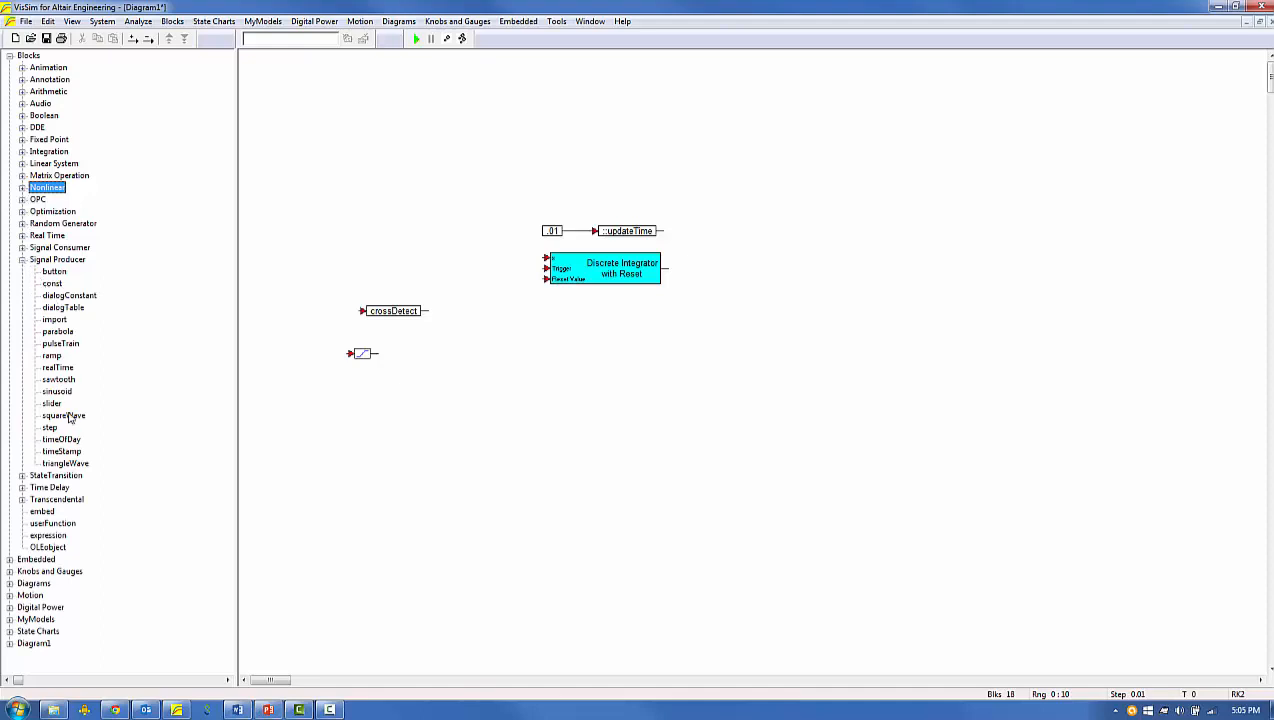
pyautogui.moveTo(50, 427); pyautogui.dragTo(362, 398)
pyautogui.moveTo(55, 284); pyautogui.dragTo(339, 268)
# Set the crossDetect block's cross point, then feed the integrator's output into the block, flipped and placed below the integrator.
pyautogui.moveTo(386, 311); pyautogui.dragTo(561, 345)
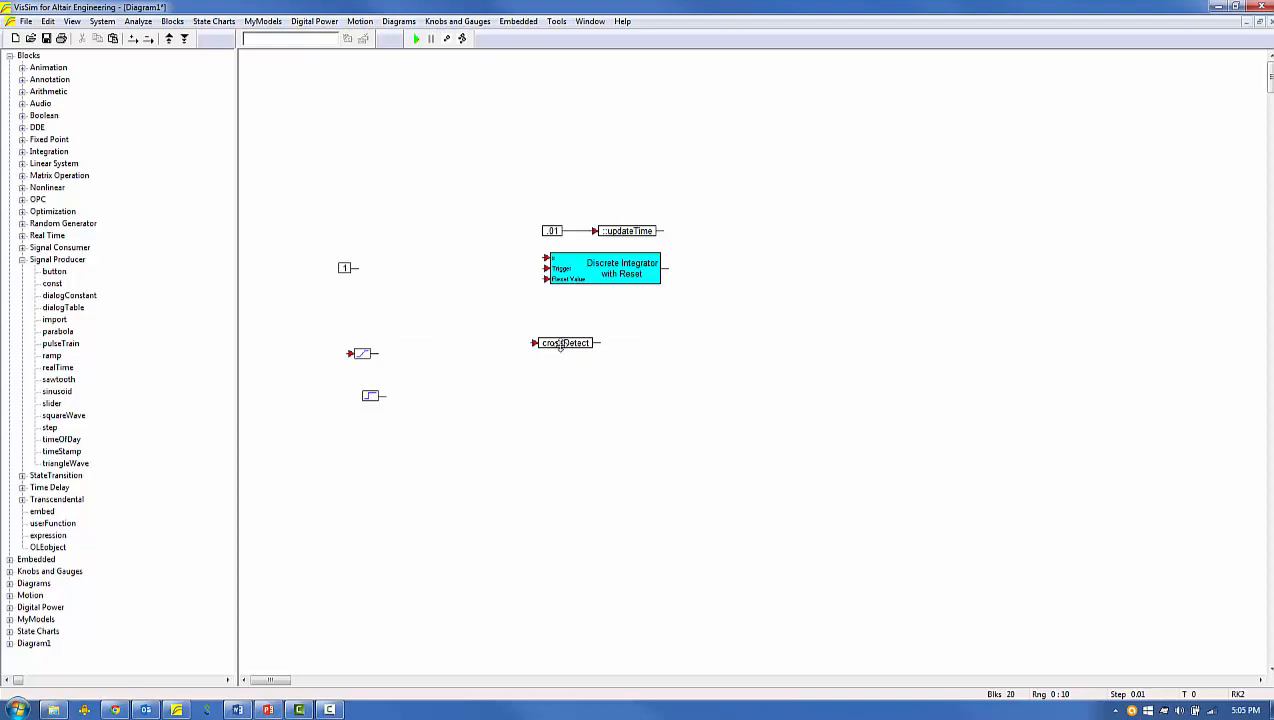
pyautogui.rightClick(561, 345)
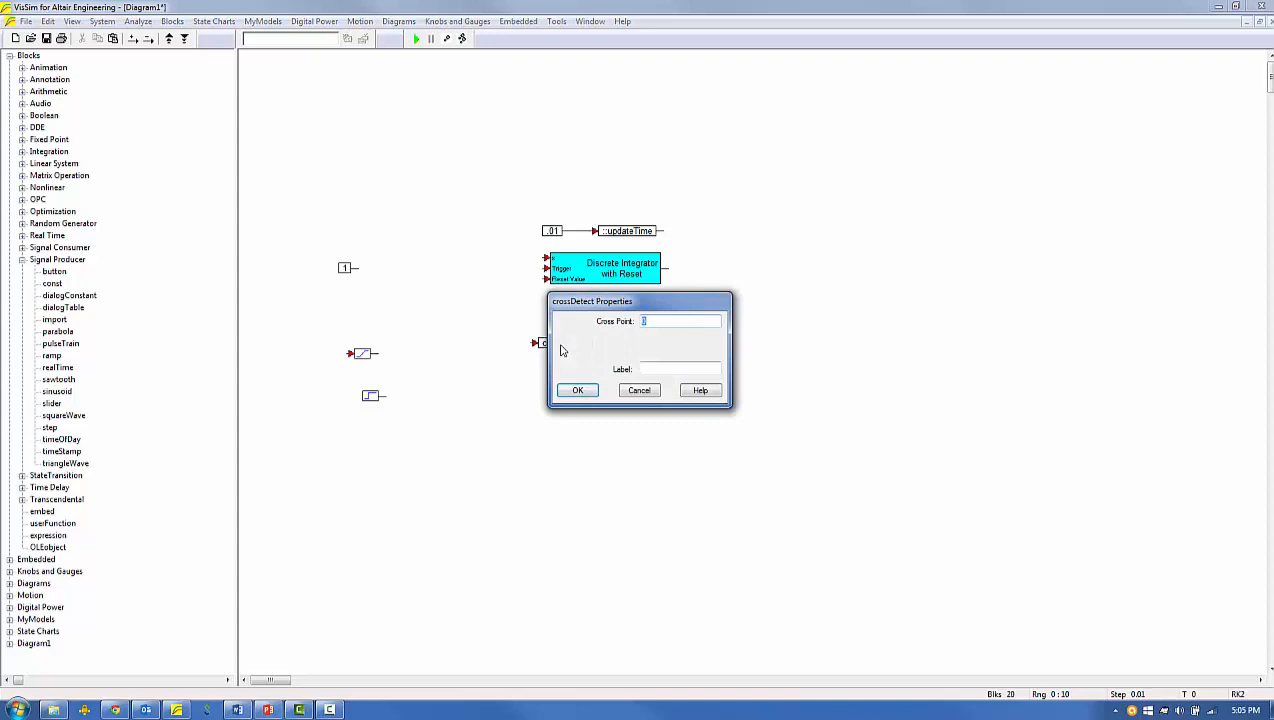
pyautogui.click(590, 393)
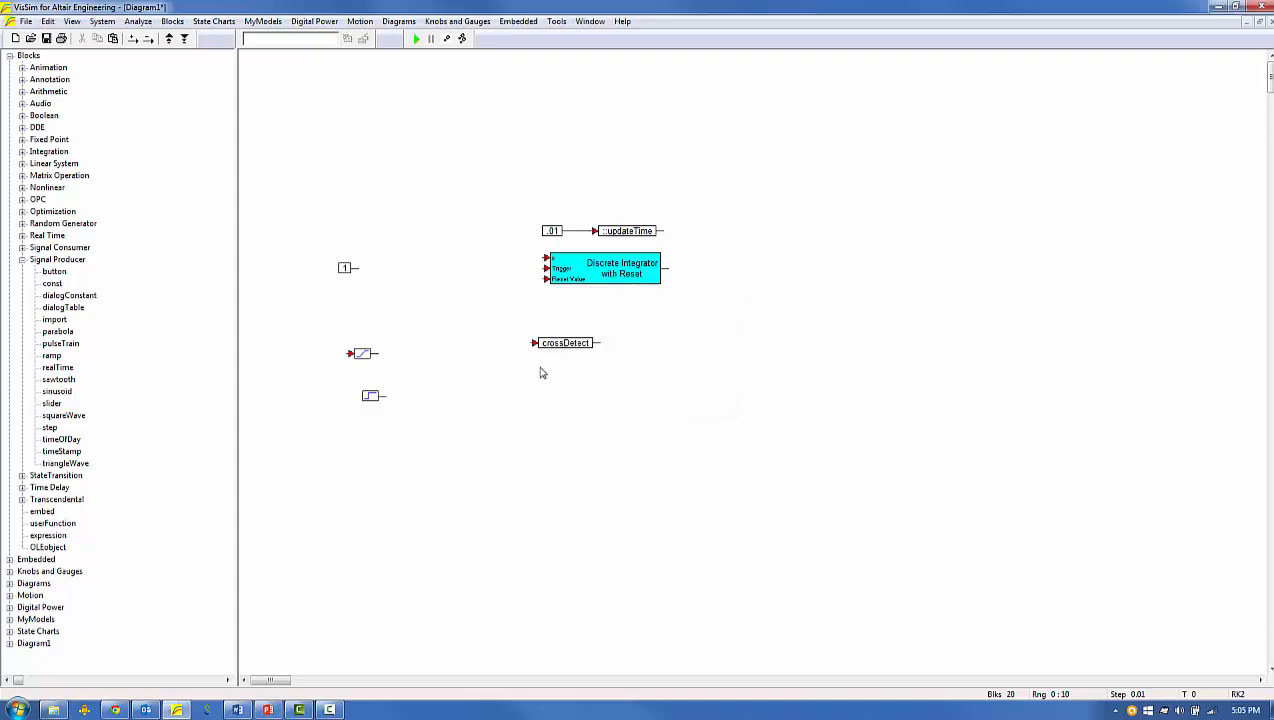
pyautogui.click(620, 376)
pyautogui.moveTo(597, 343); pyautogui.dragTo(659, 288)
# Set the limit block's bounds and, with the block flipped beside crossDetect, route crossDetect's output through it to the Trigger input.
pyautogui.moveTo(361, 352); pyautogui.dragTo(491, 360)
pyautogui.hotkey('ctrl', 'Left')
pyautogui.click(492, 364)
pyautogui.doubleClick(478, 343)
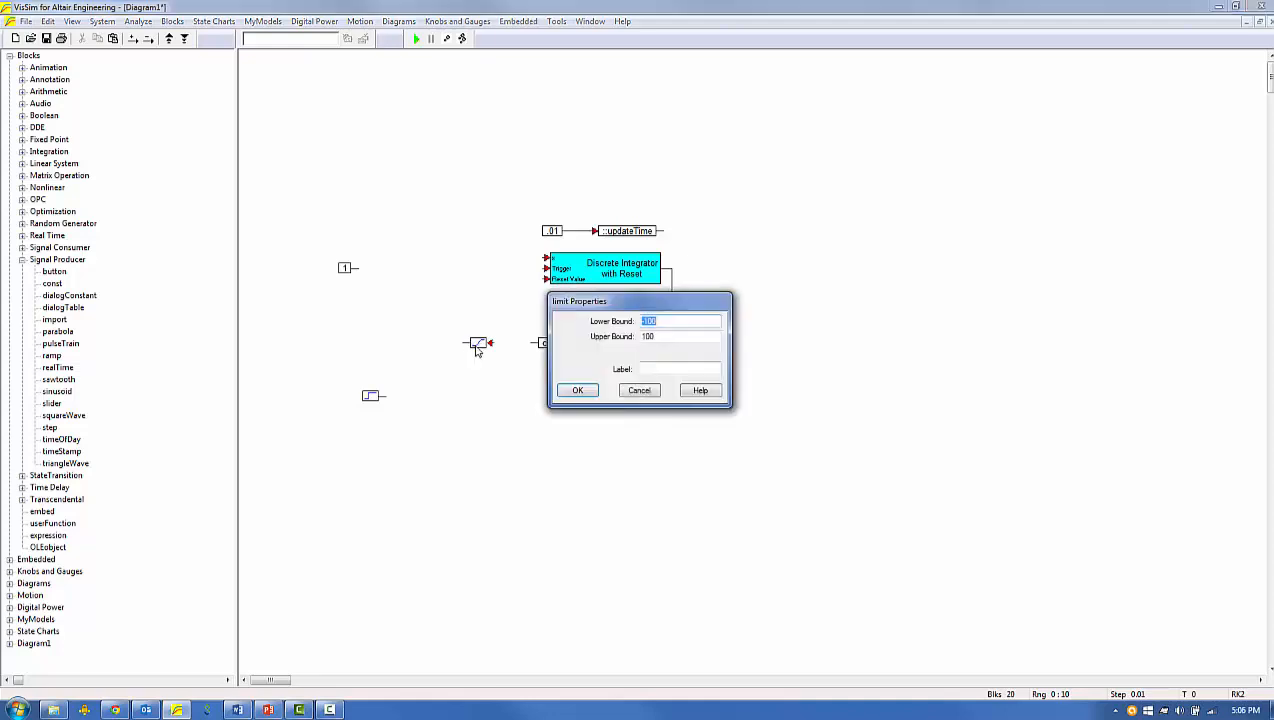
pyautogui.click(577, 390)
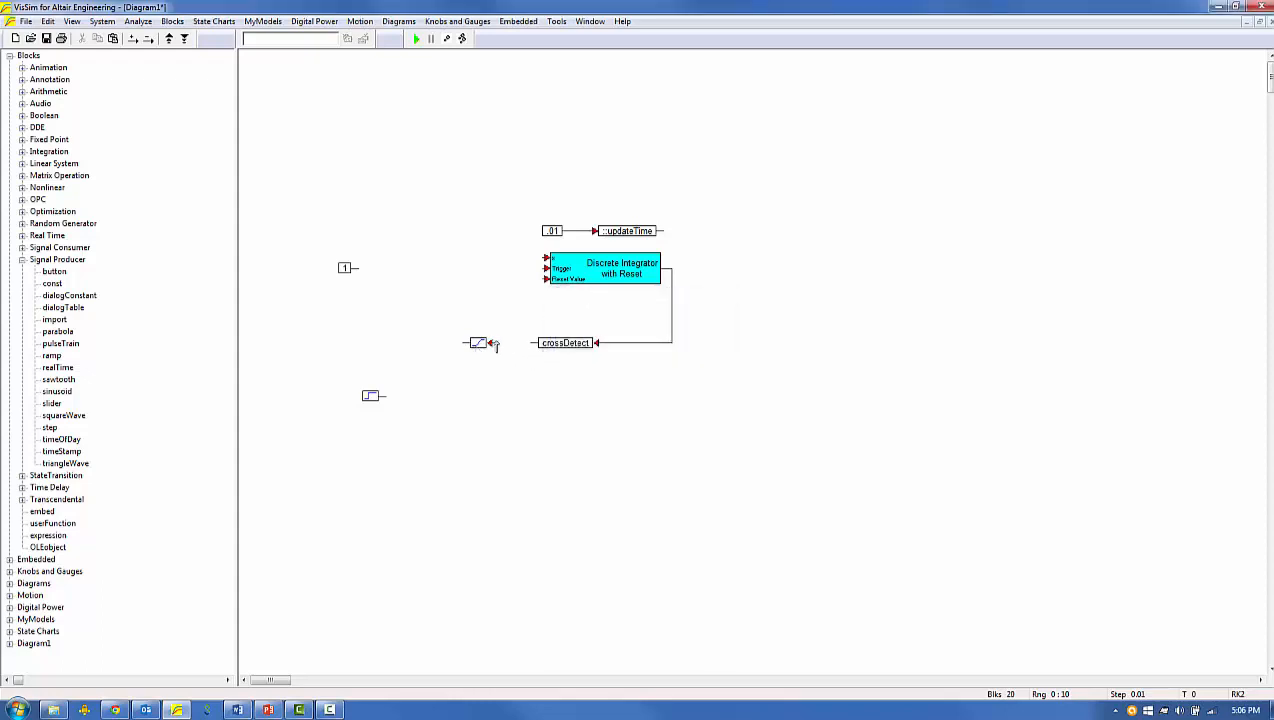
pyautogui.moveTo(490, 343); pyautogui.dragTo(528, 345)
pyautogui.moveTo(545, 268); pyautogui.dragTo(462, 343)
# Connect the step block to the x input and the constant, set to 0, to the Reset Value input.
pyautogui.moveTo(370, 395)
pyautogui.mouseDown()
pyautogui.moveTo(469, 260)
pyautogui.moveTo(546, 258)
pyautogui.mouseUp()
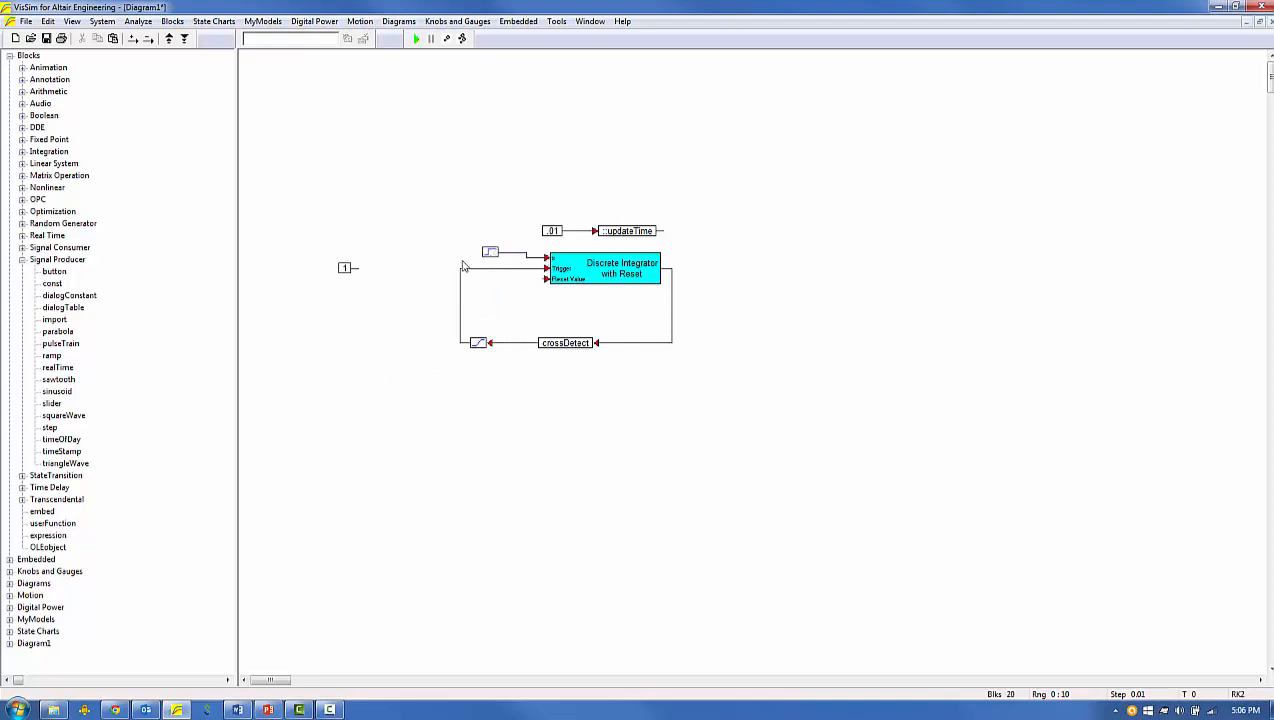
pyautogui.moveTo(343, 267)
pyautogui.mouseDown()
pyautogui.moveTo(522, 292)
pyautogui.moveTo(499, 290)
pyautogui.mouseUp()
pyautogui.rightClick(492, 287)
pyautogui.write('0')
pyautogui.press('Return')
# Add a plot block fed by the integrator's output and enlarge it beside the integrator.
pyautogui.click(22, 247)
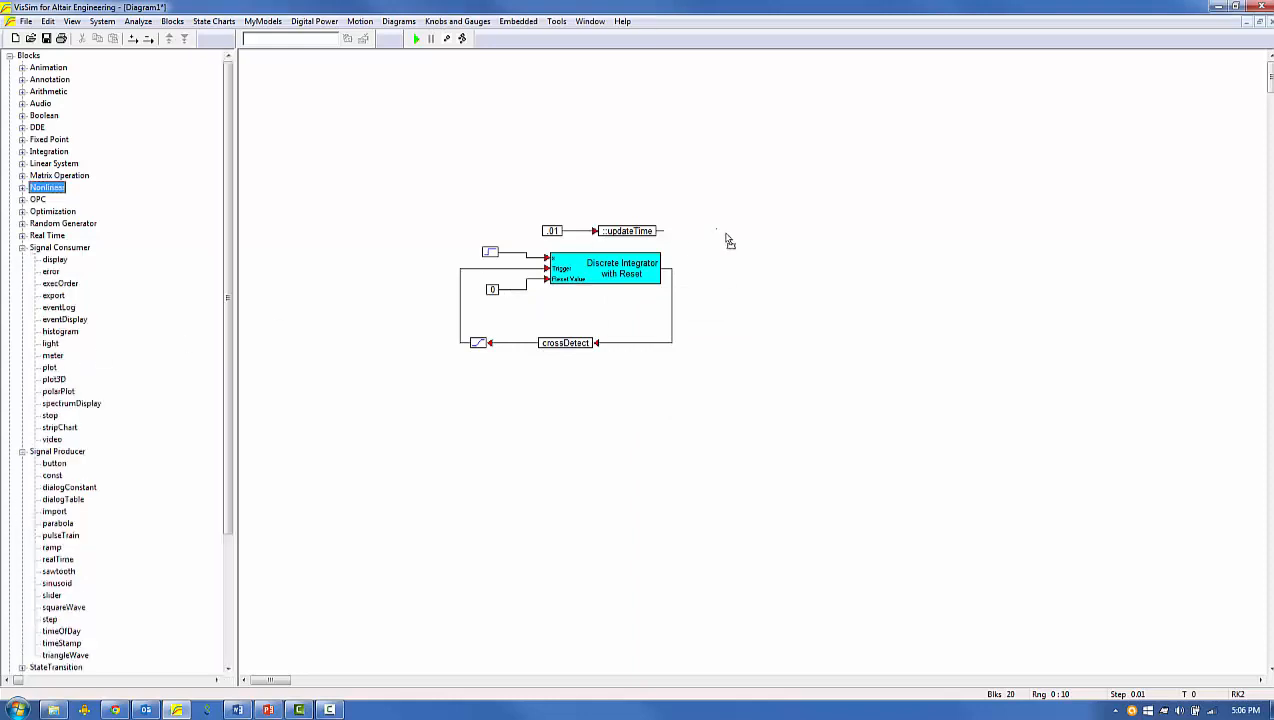
pyautogui.moveTo(728, 240); pyautogui.dragTo(746, 254)
pyautogui.moveTo(664, 268); pyautogui.dragTo(736, 253)
pyautogui.moveTo(861, 341); pyautogui.dragTo(992, 441)
pyautogui.moveTo(887, 384); pyautogui.dragTo(862, 398)
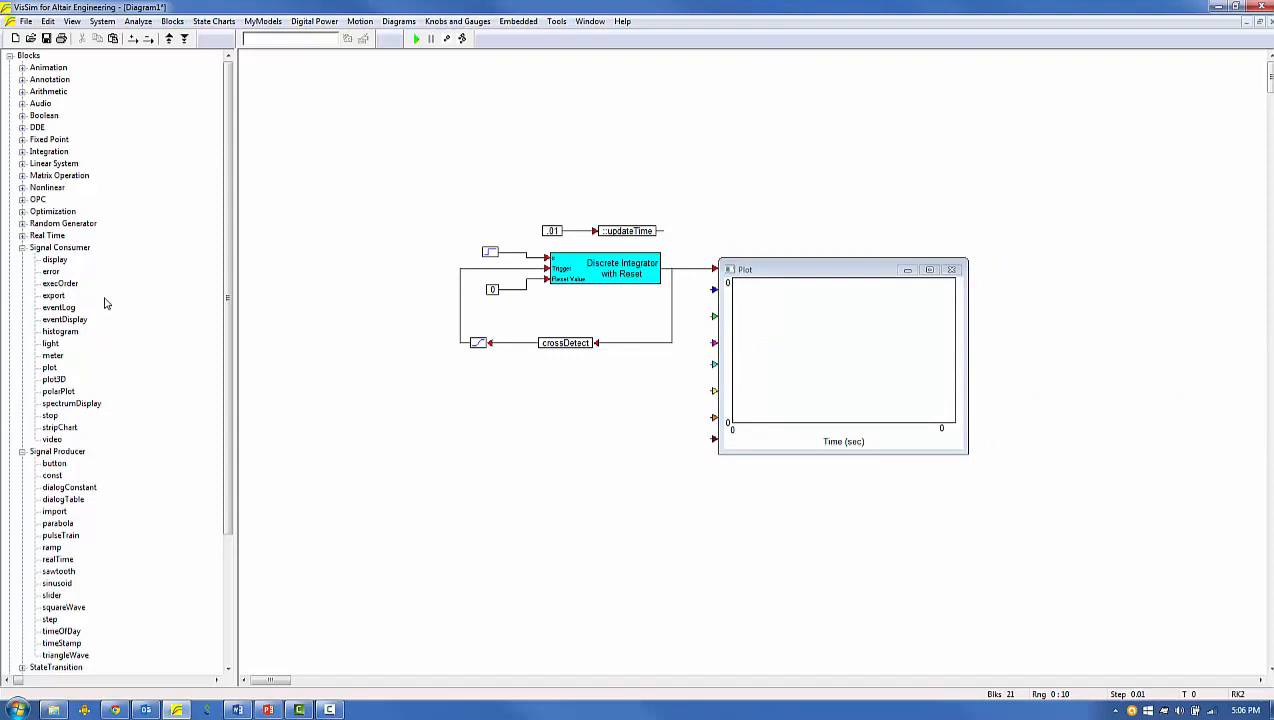
# Set the simulation's time step to 0.001 seconds and end time to 20 seconds, and run it.
pyautogui.click(102, 21)
pyautogui.click(128, 117)
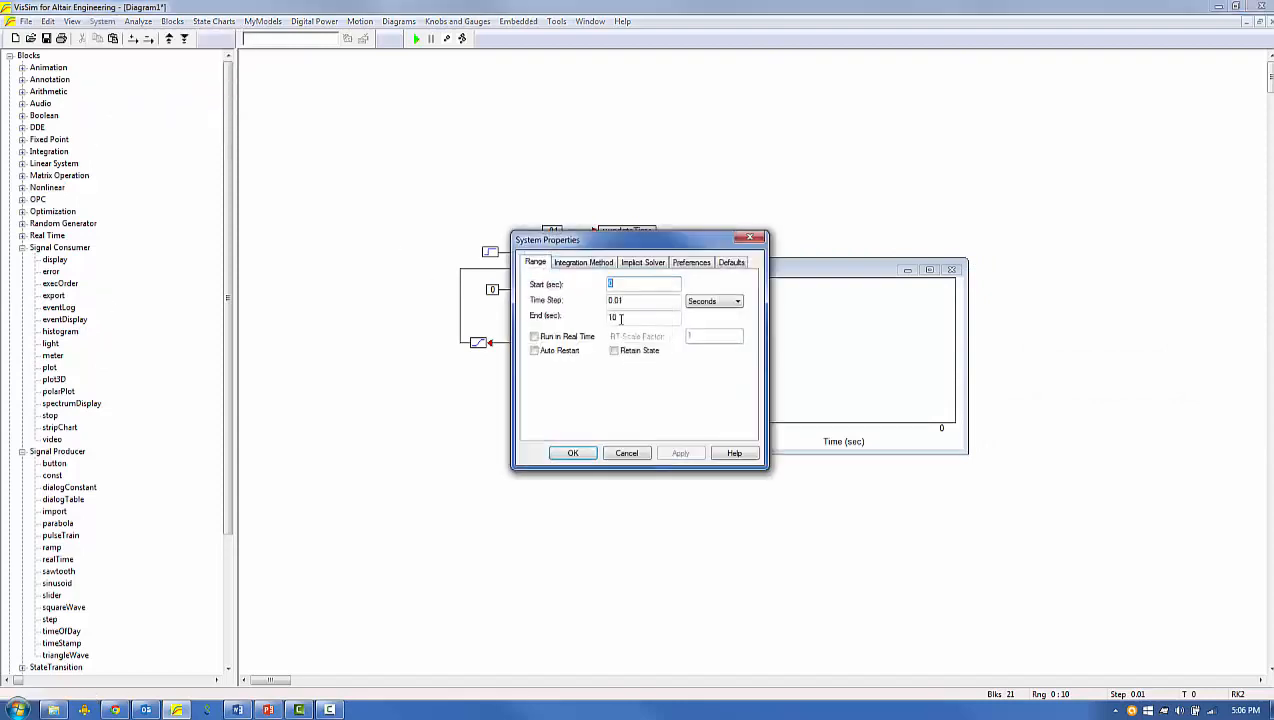
pyautogui.doubleClick(610, 316)
pyautogui.write('20')
pyautogui.moveTo(641, 300); pyautogui.dragTo(565, 300)
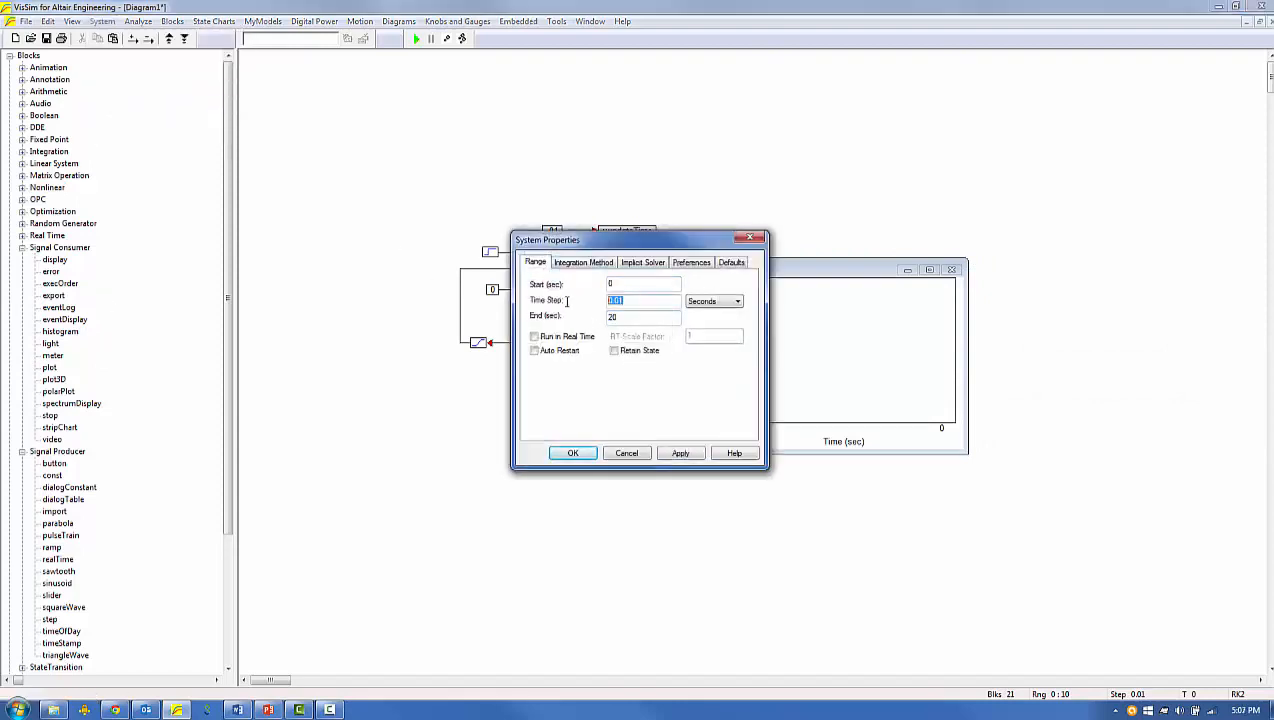
pyautogui.press('BackSpace')
pyautogui.write('0.001')
pyautogui.click(573, 453)
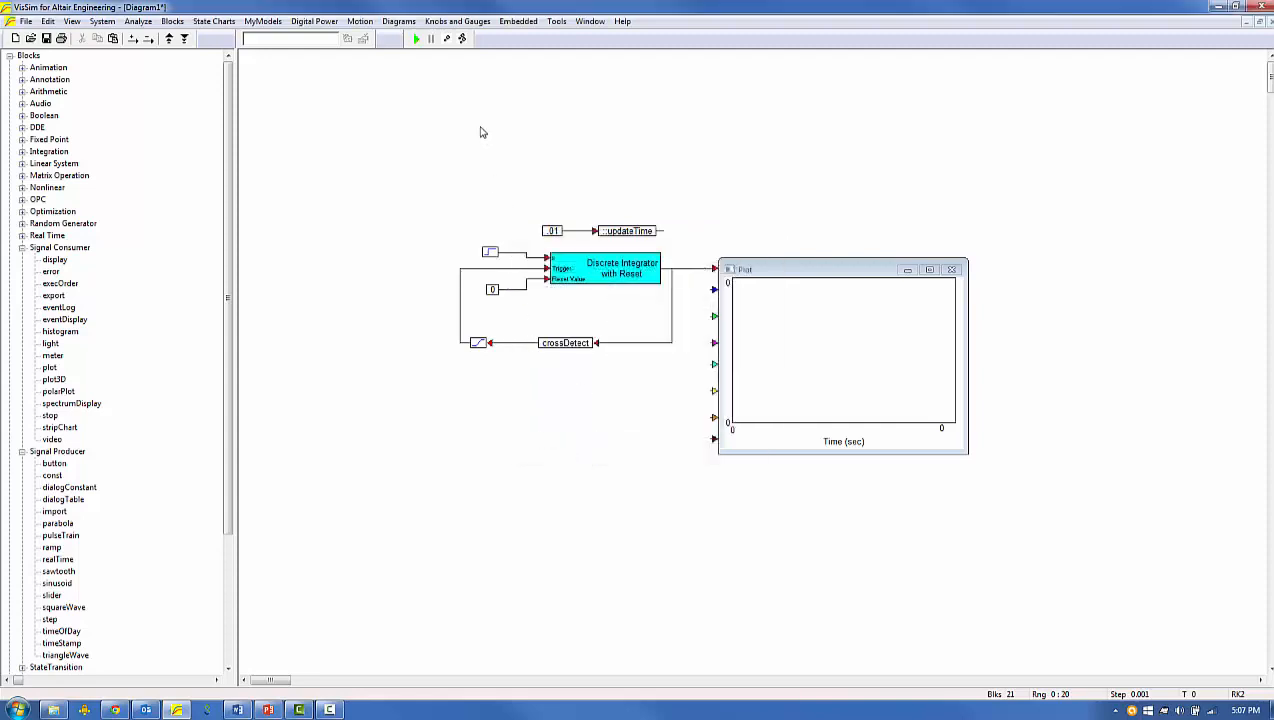
pyautogui.click(417, 39)
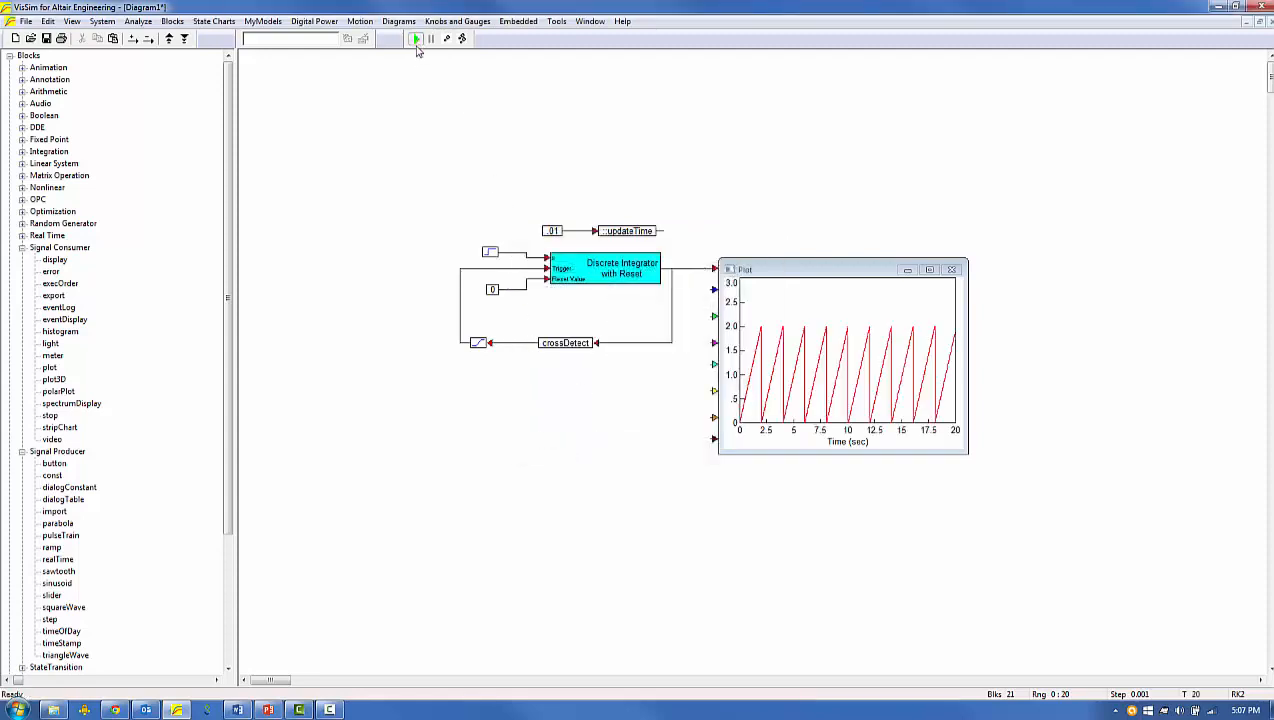